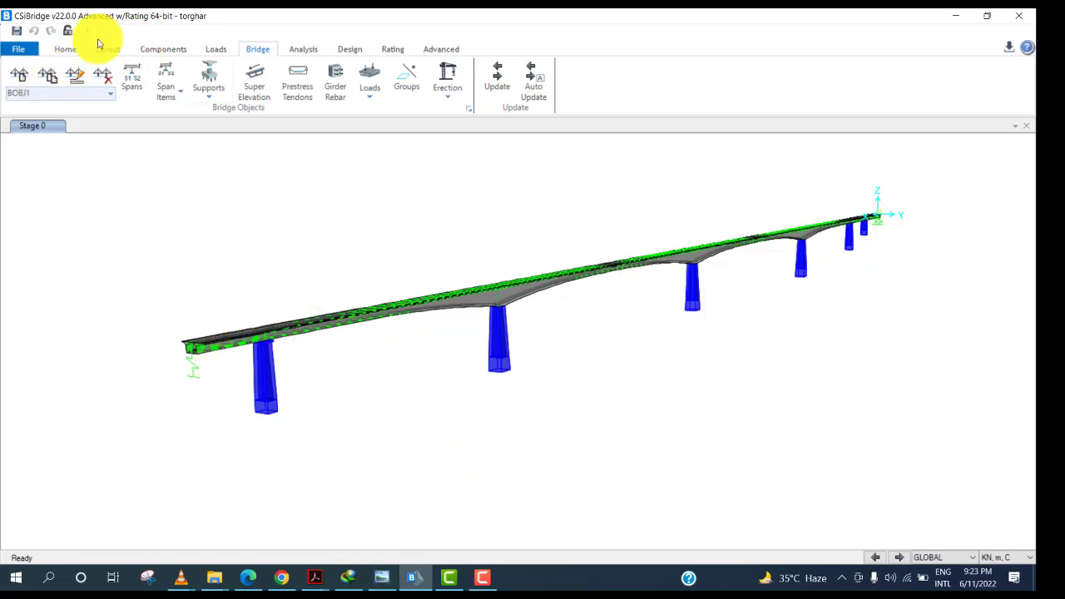
Rotate, pan and zoom the 3D view to inspect the box girder bridge model and its piers.
{"action": "left_click", "coordinate": [66, 48]}
{"action": "left_click", "coordinate": [126, 80]}
{"action": "left_click_drag", "start_coordinate": [337, 404], "coordinate": [373, 383]}
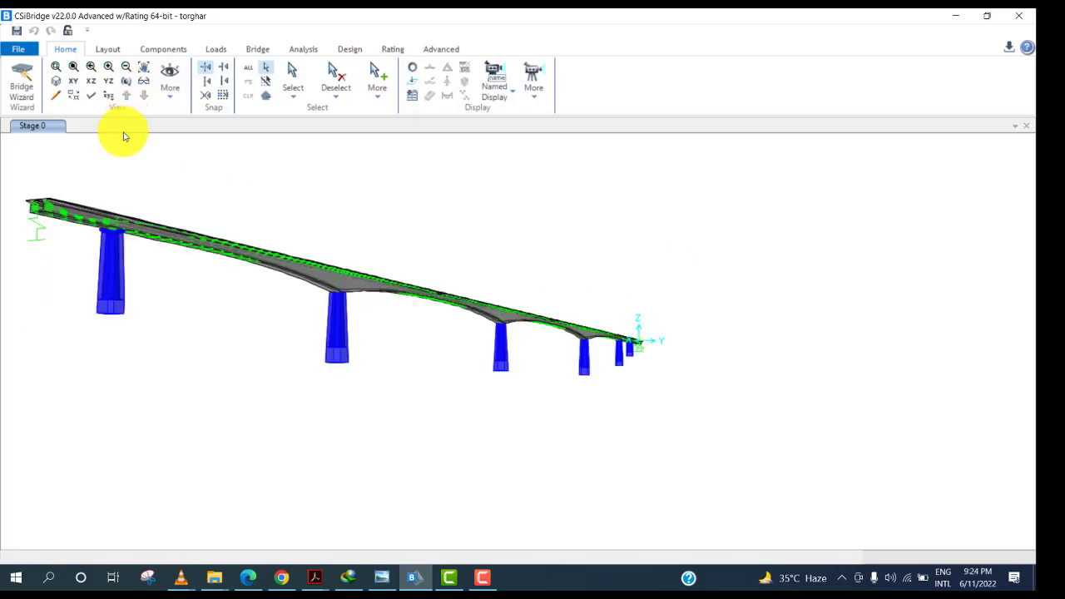
{"action": "left_click", "coordinate": [56, 67]}
{"action": "mouse_move", "coordinate": [676, 368]}
{"action": "left_mouse_down"}
{"action": "mouse_move", "coordinate": [701, 400]}
{"action": "mouse_move", "coordinate": [682, 371]}
{"action": "left_mouse_up"}
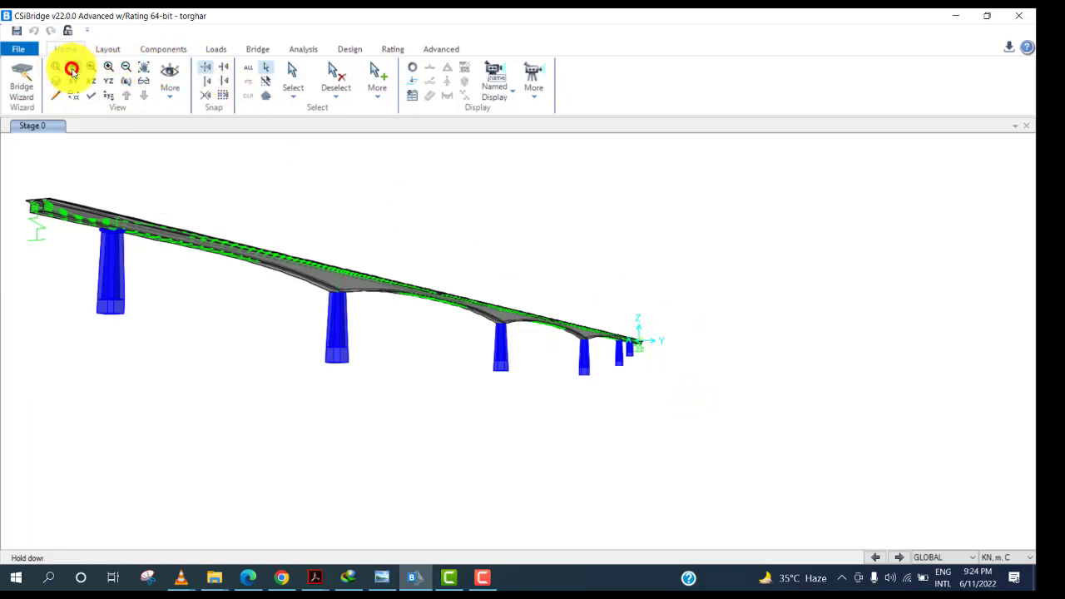
{"action": "left_click", "coordinate": [72, 70]}
{"action": "left_click_drag", "start_coordinate": [15, 174], "coordinate": [70, 218]}
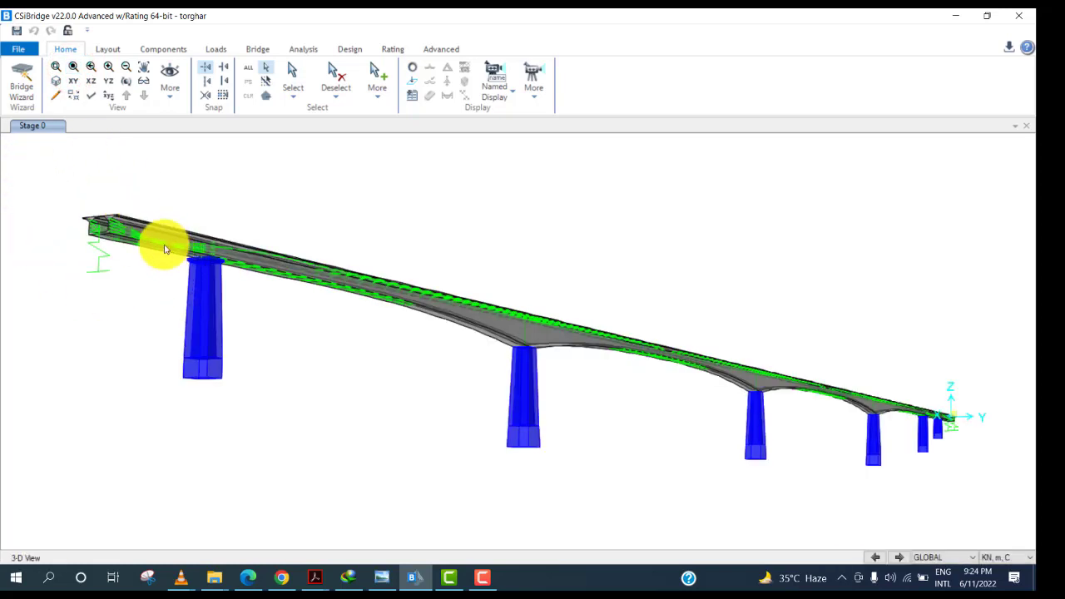
{"action": "left_click", "coordinate": [123, 83]}
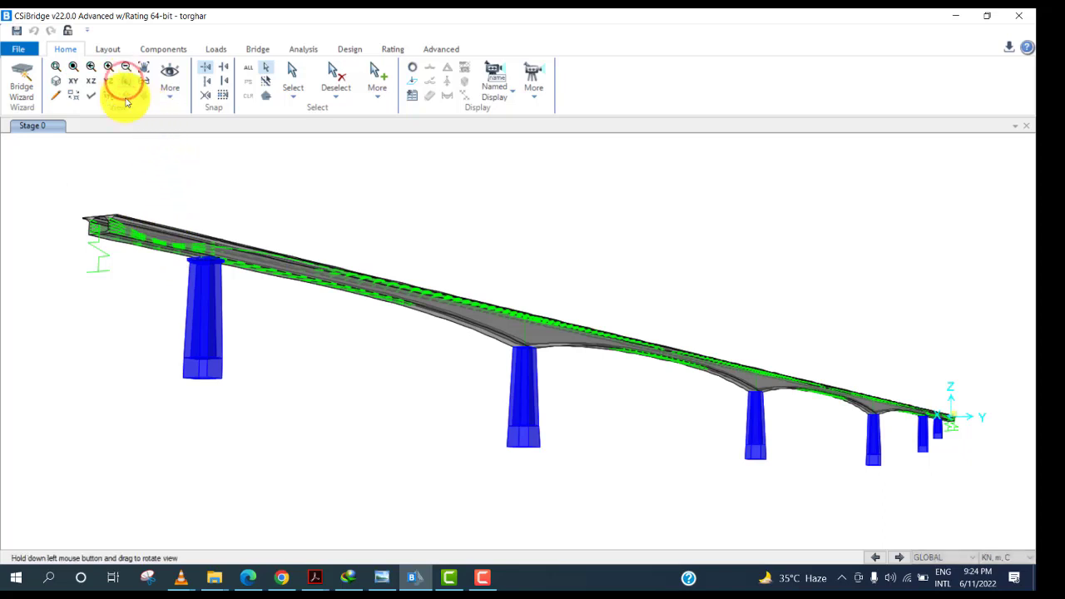
{"action": "left_click_drag", "start_coordinate": [141, 224], "coordinate": [181, 235]}
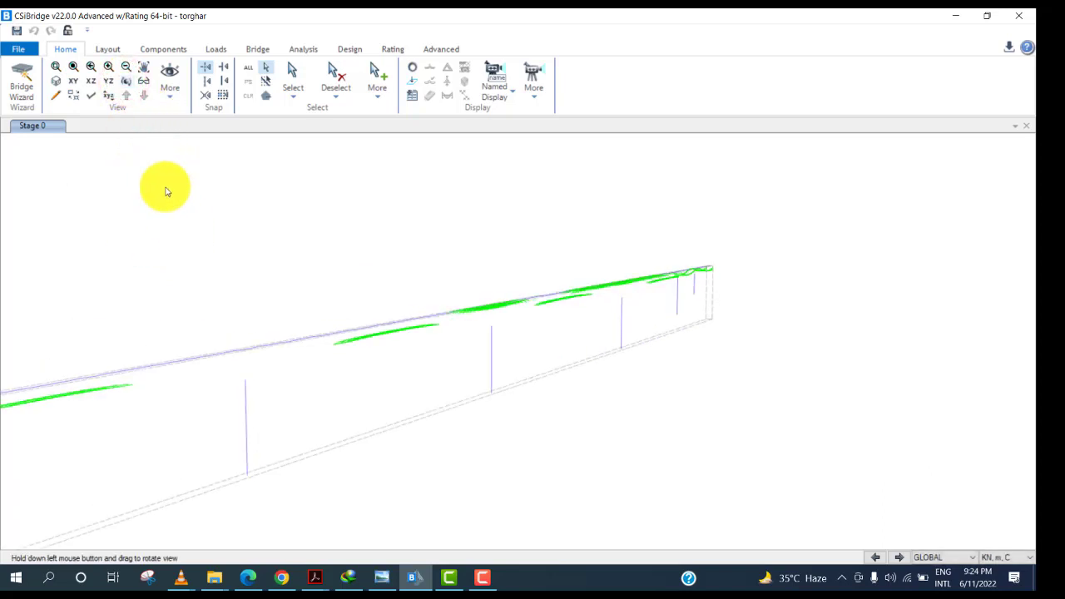
{"action": "left_click", "coordinate": [148, 70]}
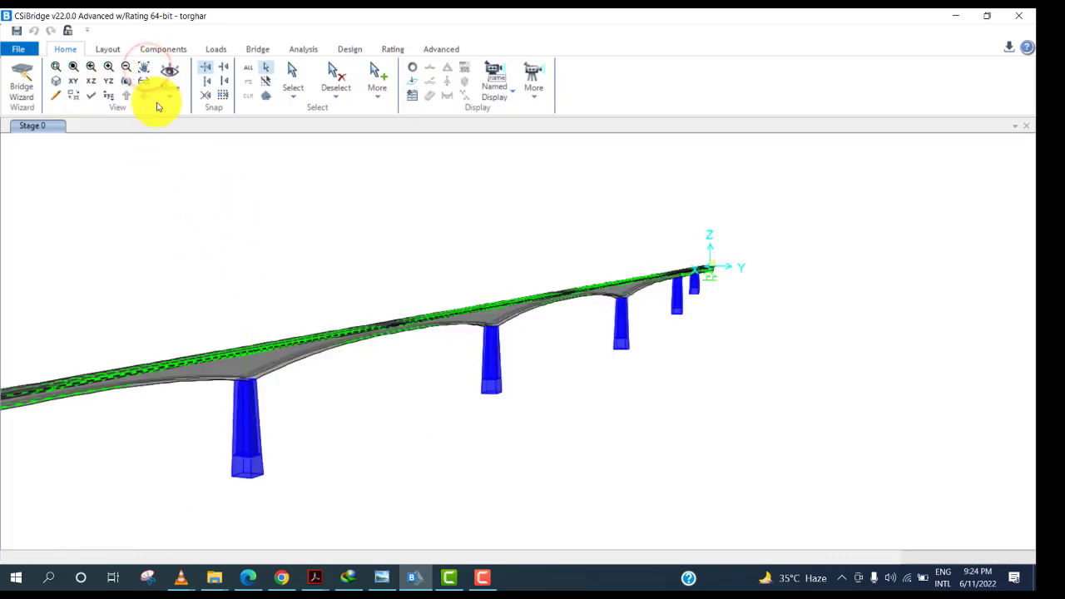
{"action": "left_click", "coordinate": [146, 66]}
{"action": "left_click_drag", "start_coordinate": [203, 291], "coordinate": [500, 253]}
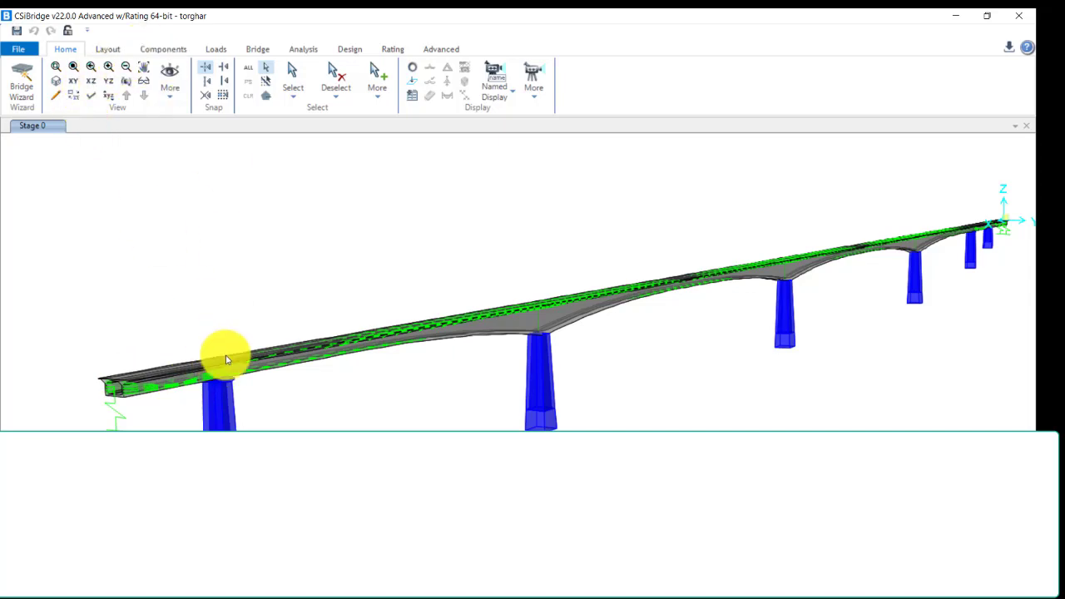
Switch to the PRESTRESSING drawing in Windows Photo Viewer and examine the tendon elevation and box girder section.
{"action": "key", "text": "alt+Tab"}
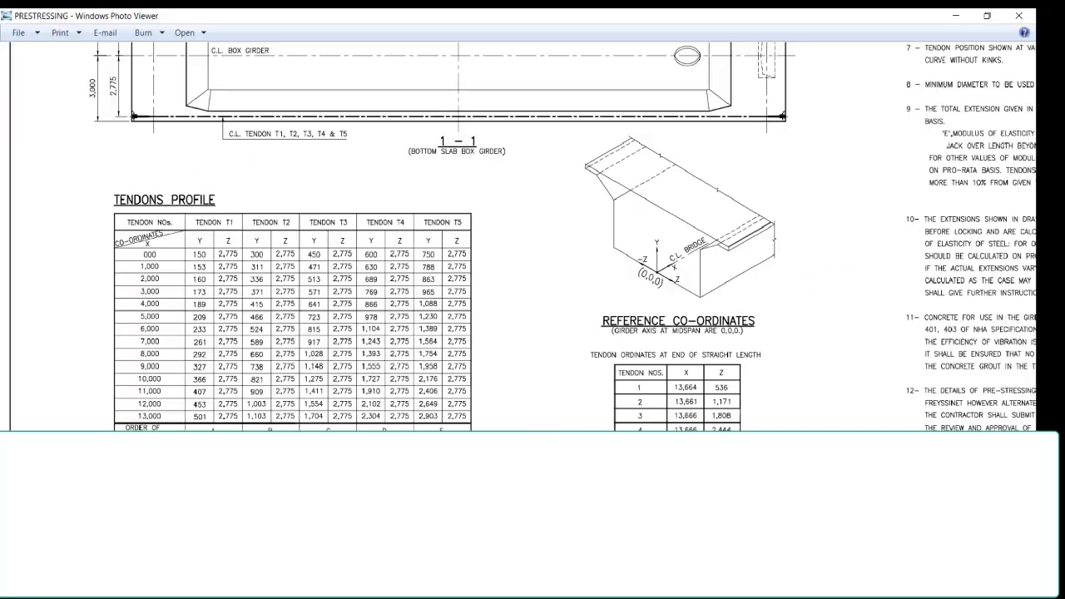
{"action": "scroll", "coordinate": [499, 333], "scroll_direction": "up", "scroll_amount": 1}
{"action": "scroll", "coordinate": [499, 333], "scroll_direction": "down", "scroll_amount": 3}
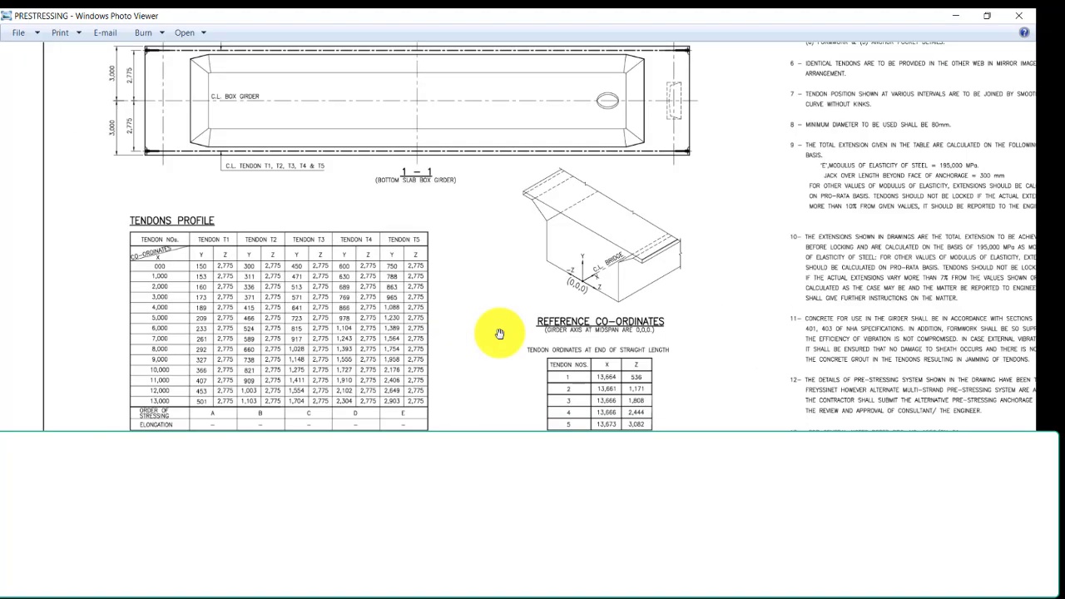
{"action": "scroll", "coordinate": [556, 253], "scroll_direction": "up", "scroll_amount": 1}
{"action": "left_click_drag", "start_coordinate": [556, 254], "coordinate": [559, 275]}
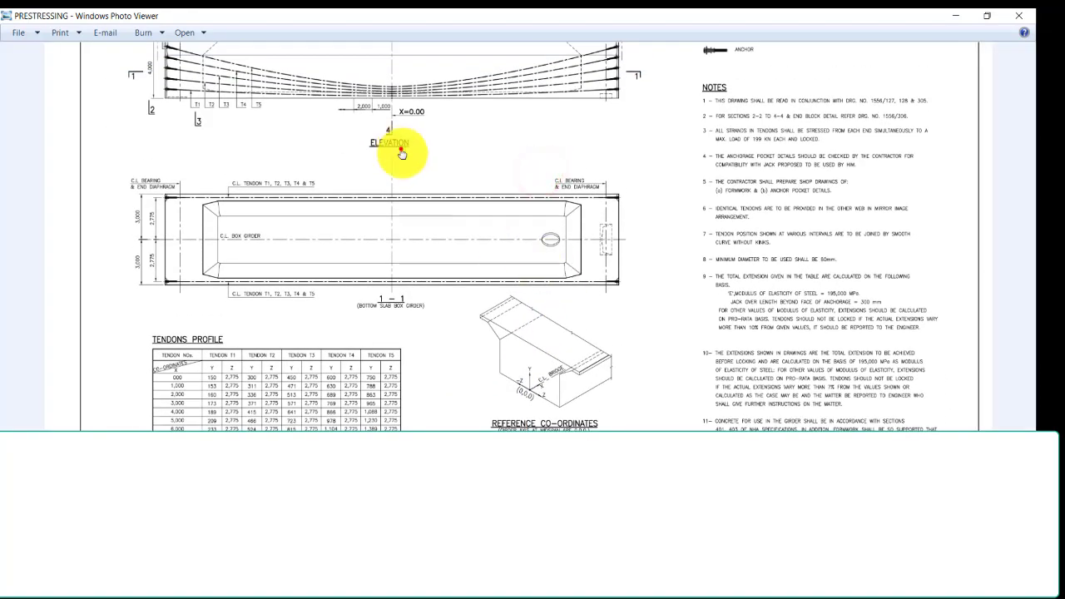
{"action": "left_click_drag", "start_coordinate": [401, 150], "coordinate": [404, 185]}
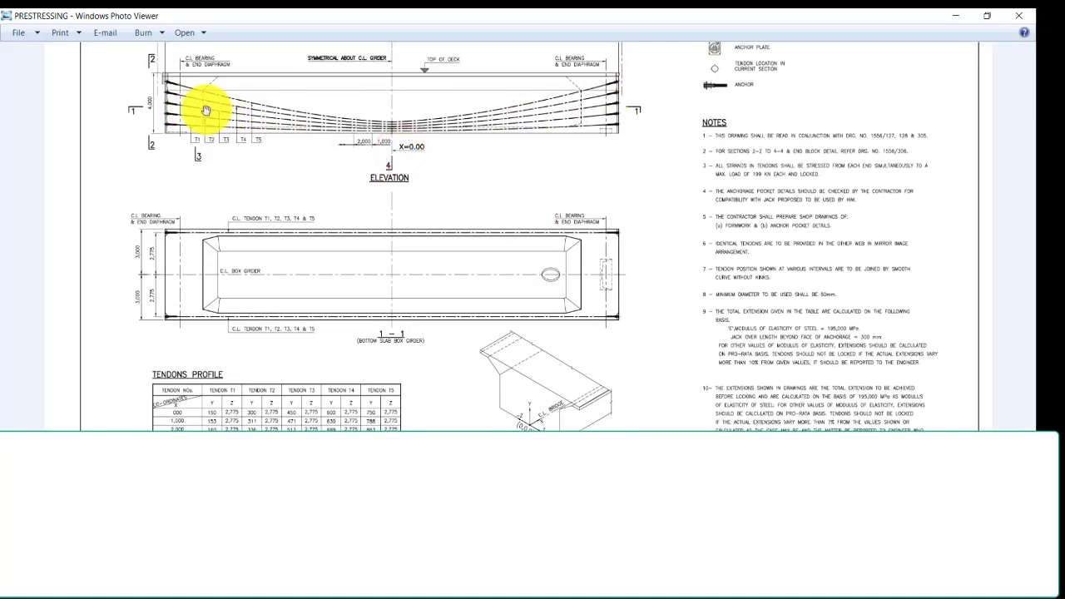
{"action": "mouse_move", "coordinate": [515, 262]}
{"action": "left_mouse_down"}
{"action": "mouse_move", "coordinate": [538, 240]}
{"action": "mouse_move", "coordinate": [546, 119]}
{"action": "mouse_move", "coordinate": [546, 283]}
{"action": "left_mouse_up"}
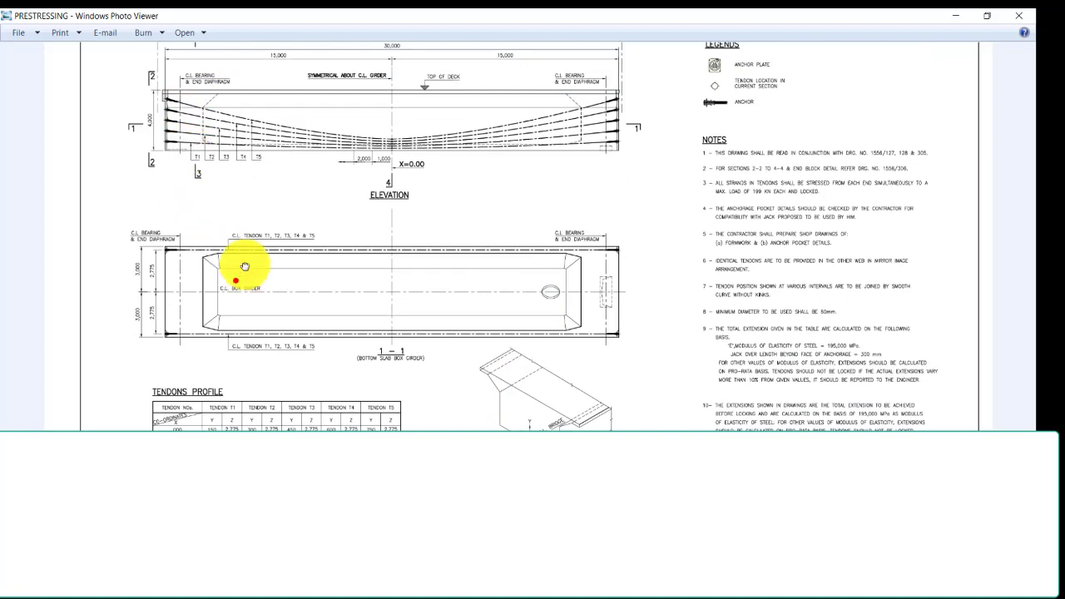
{"action": "left_click_drag", "start_coordinate": [241, 277], "coordinate": [250, 156]}
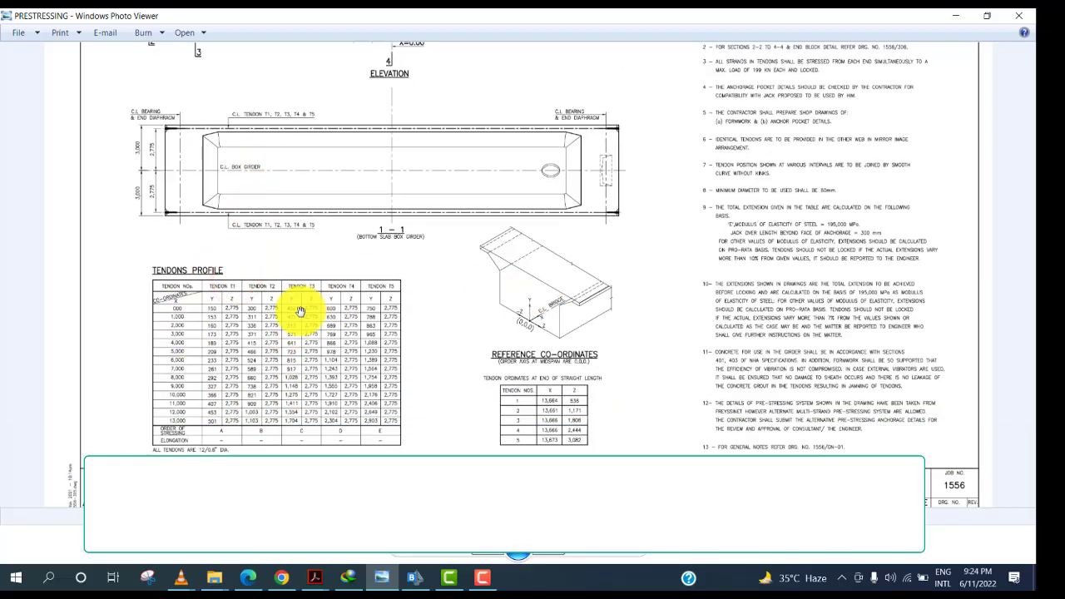
{"action": "scroll", "coordinate": [237, 310], "scroll_direction": "up", "scroll_amount": 3}
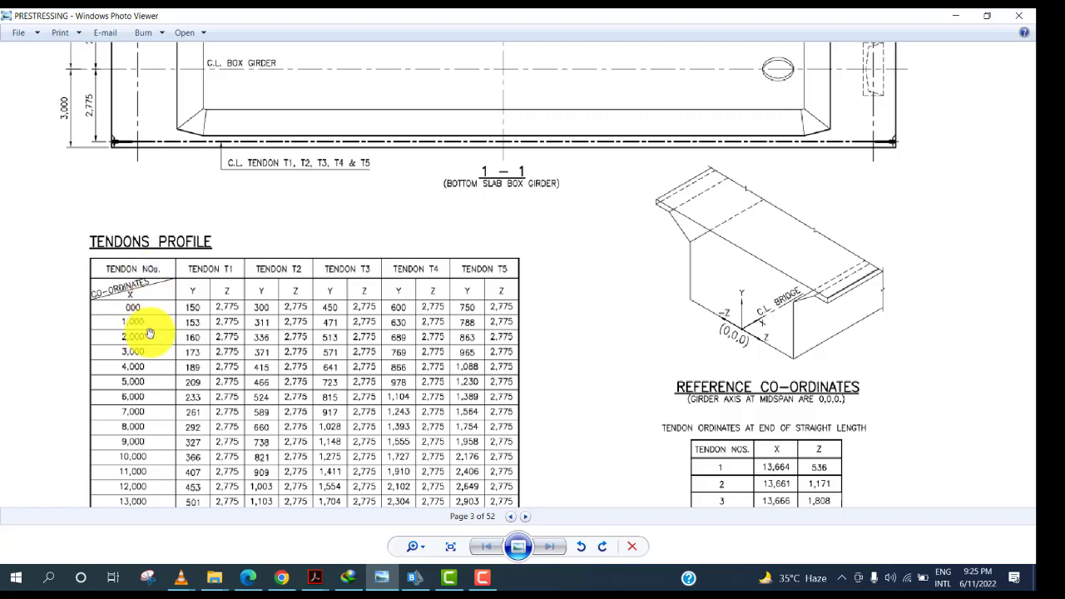
Zoom into and read the Tendons Profile table of Y and Z coordinates for tendons T1 to T5.
{"action": "left_click_drag", "start_coordinate": [140, 427], "coordinate": [146, 345]}
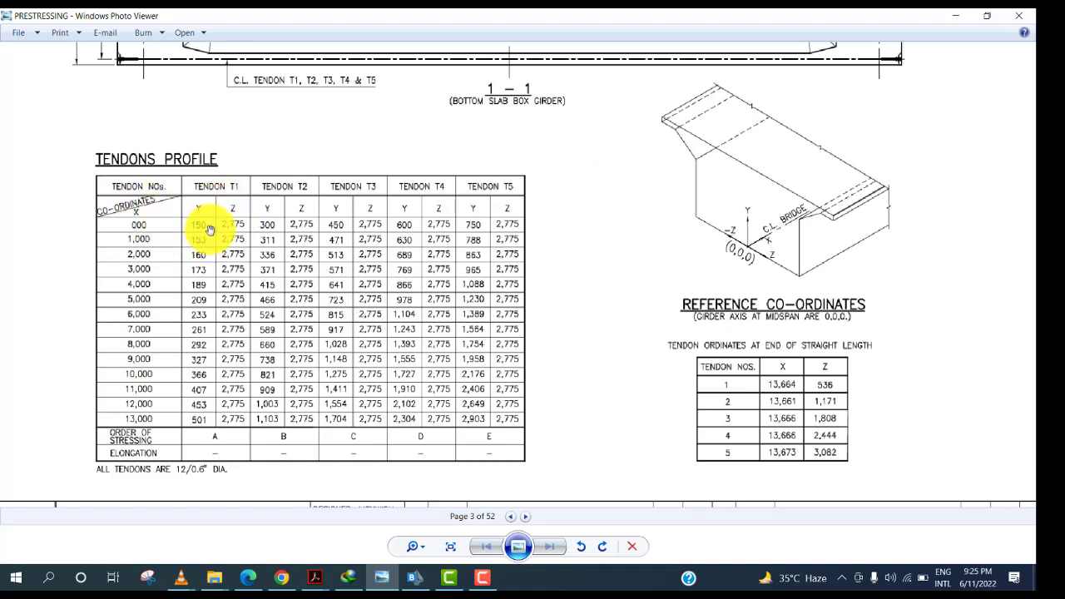
{"action": "mouse_move", "coordinate": [328, 162]}
{"action": "left_mouse_down"}
{"action": "mouse_move", "coordinate": [349, 350]}
{"action": "mouse_move", "coordinate": [573, 280]}
{"action": "mouse_move", "coordinate": [586, 263]}
{"action": "left_mouse_up"}
{"action": "left_click_drag", "start_coordinate": [438, 192], "coordinate": [466, 238]}
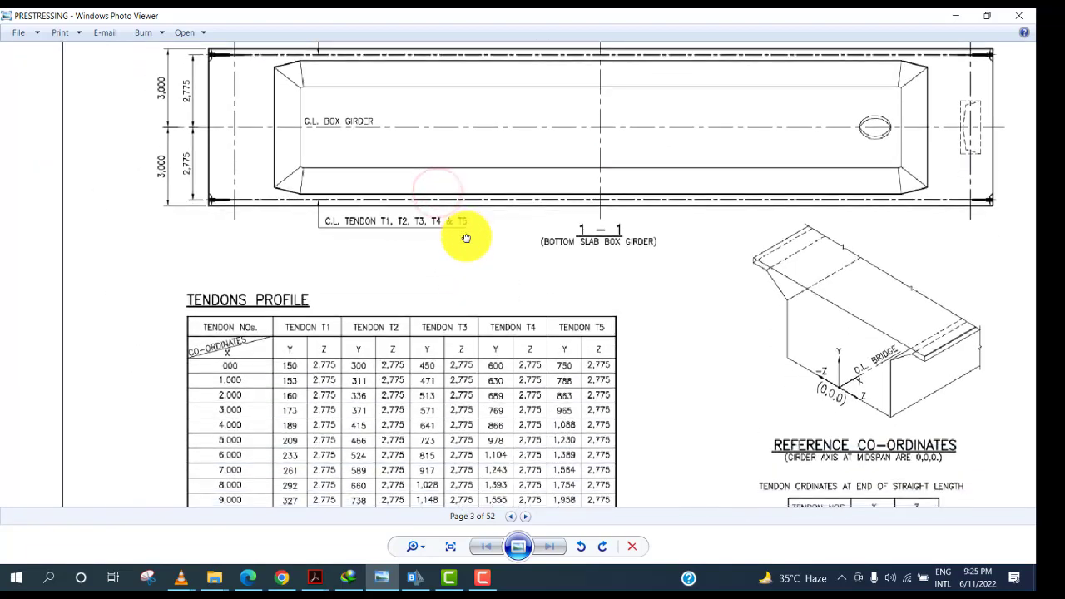
{"action": "left_click_drag", "start_coordinate": [300, 283], "coordinate": [309, 185]}
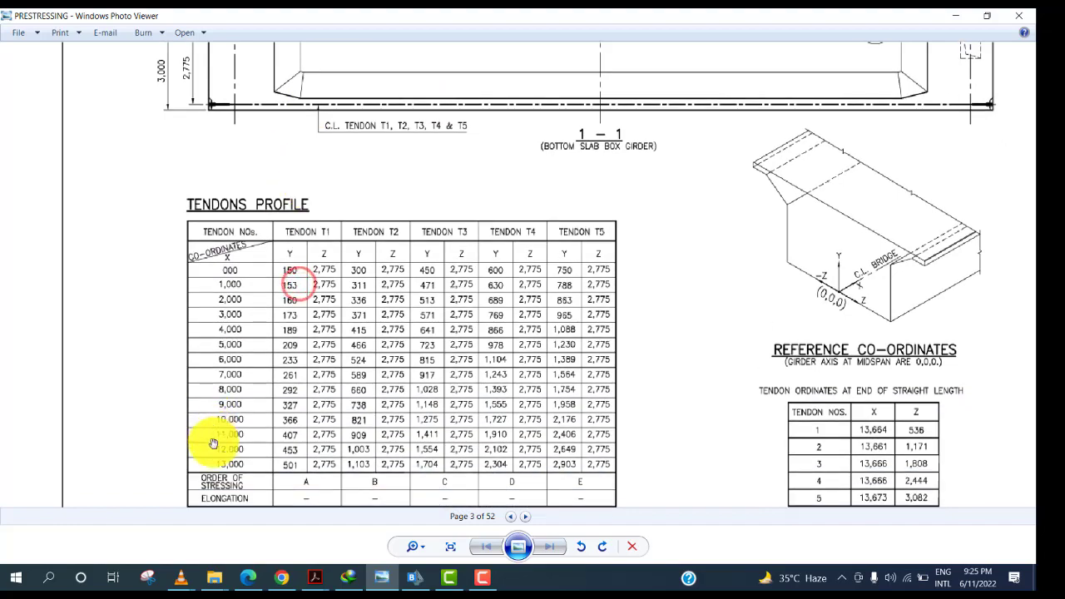
{"action": "mouse_move", "coordinate": [325, 237]}
{"action": "left_mouse_down"}
{"action": "mouse_move", "coordinate": [303, 356]}
{"action": "mouse_move", "coordinate": [305, 407]}
{"action": "mouse_move", "coordinate": [326, 417]}
{"action": "mouse_move", "coordinate": [326, 481]}
{"action": "left_mouse_up"}
{"action": "left_click_drag", "start_coordinate": [466, 219], "coordinate": [440, 445]}
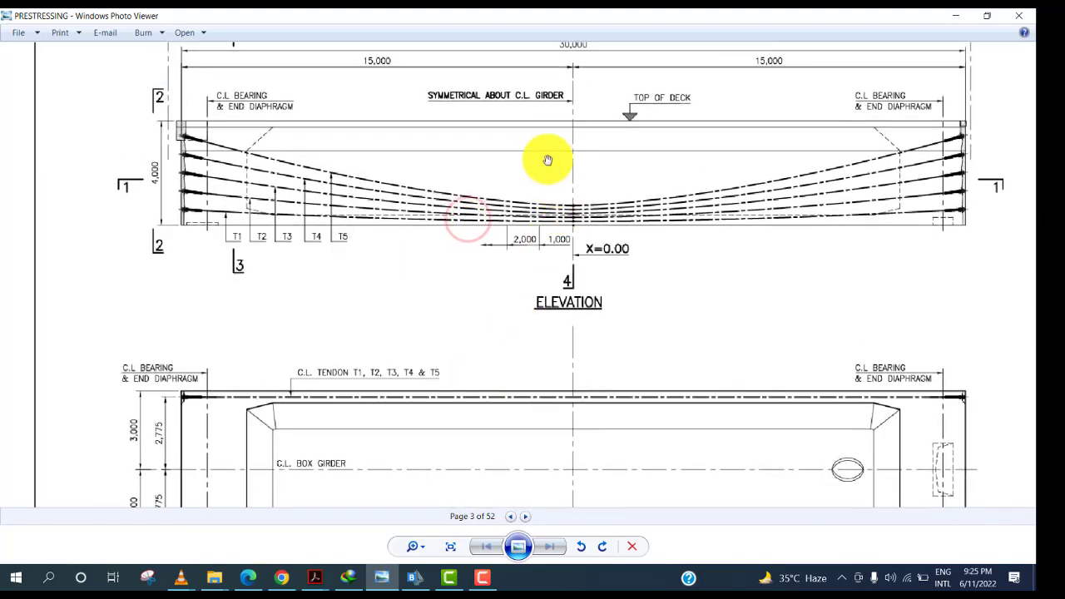
{"action": "left_click_drag", "start_coordinate": [574, 52], "coordinate": [574, 94]}
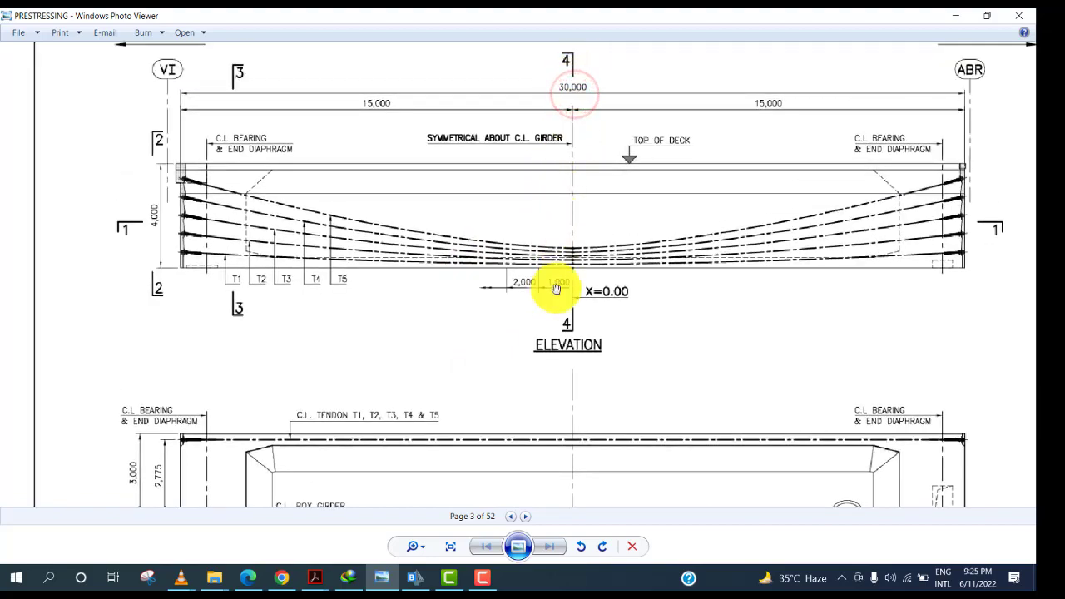
{"action": "mouse_move", "coordinate": [570, 348]}
{"action": "left_mouse_down"}
{"action": "mouse_move", "coordinate": [590, 300]}
{"action": "mouse_move", "coordinate": [598, 139]}
{"action": "left_mouse_up"}
{"action": "mouse_move", "coordinate": [528, 357]}
{"action": "left_mouse_down"}
{"action": "mouse_move", "coordinate": [504, 302]}
{"action": "mouse_move", "coordinate": [542, 230]}
{"action": "left_mouse_up"}
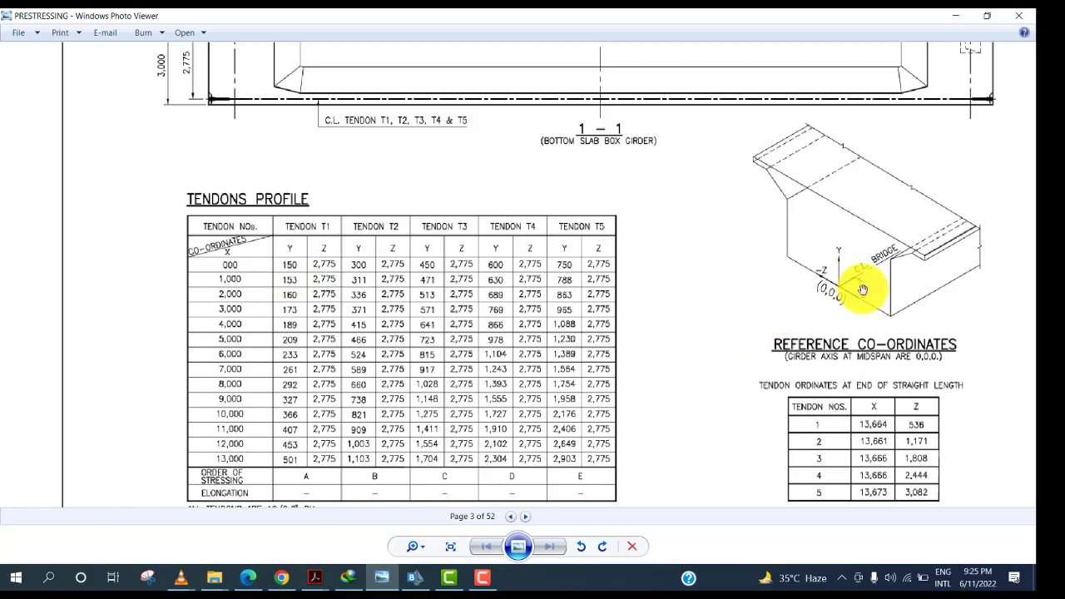
Review the tendon elevation, bottom slab section and reference co-ordinates of the drawing at different zoom levels.
{"action": "scroll", "coordinate": [555, 424], "scroll_direction": "up", "scroll_amount": 5}
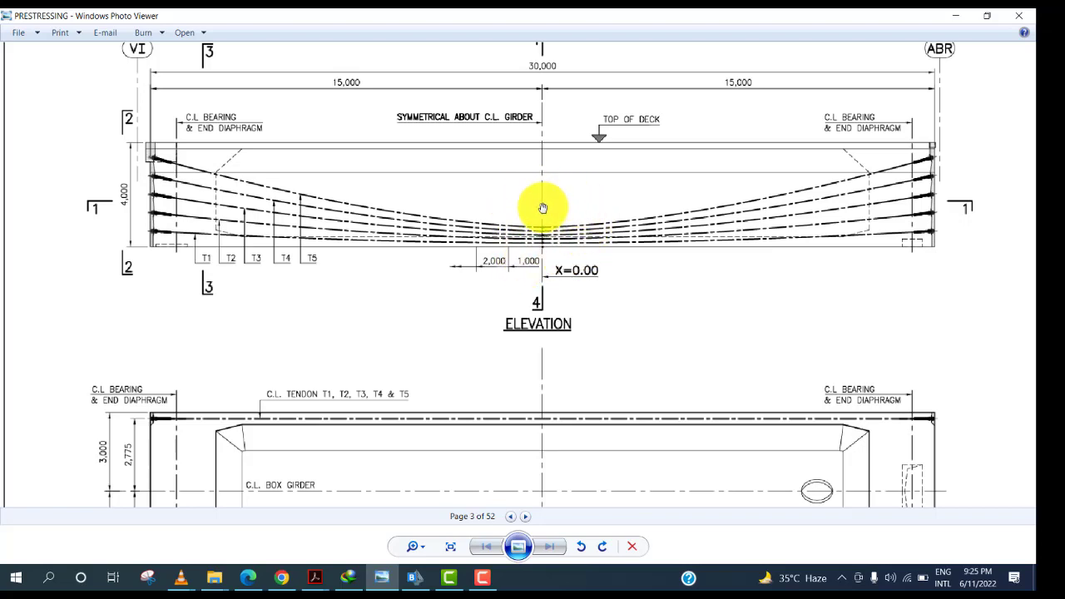
{"action": "scroll", "coordinate": [545, 279], "scroll_direction": "down", "scroll_amount": 5}
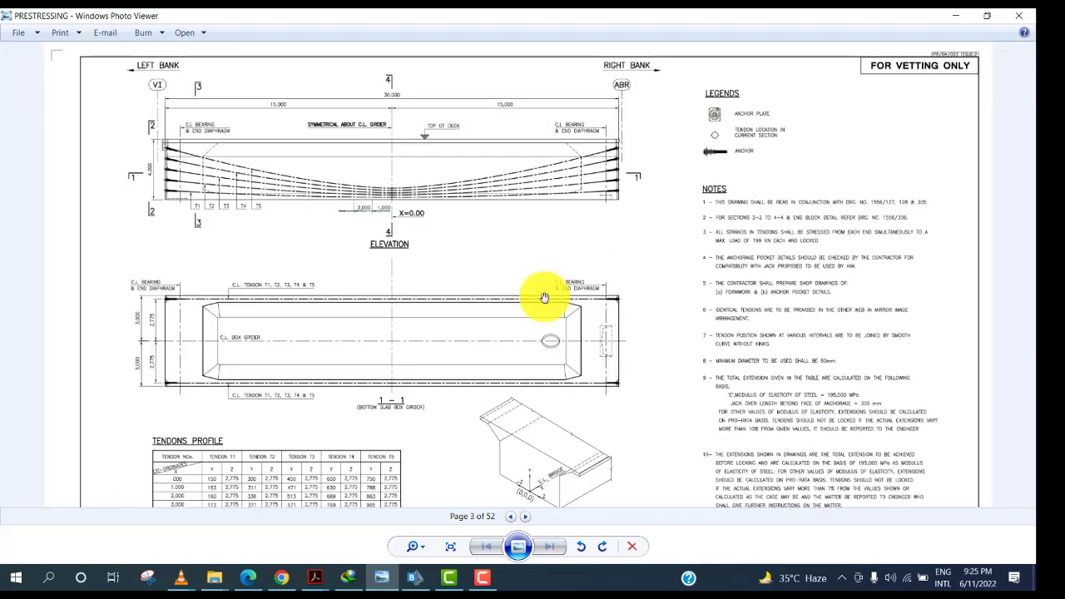
{"action": "left_click_drag", "start_coordinate": [547, 347], "coordinate": [674, 192]}
{"action": "left_click_drag", "start_coordinate": [478, 371], "coordinate": [543, 263]}
{"action": "left_click_drag", "start_coordinate": [540, 263], "coordinate": [568, 364]}
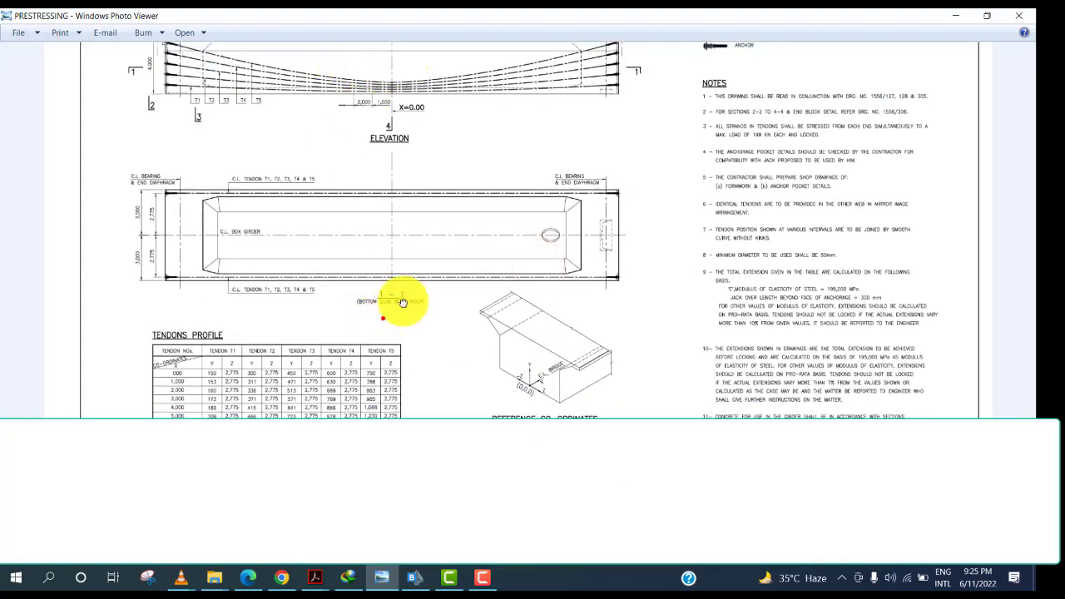
{"action": "left_click_drag", "start_coordinate": [391, 307], "coordinate": [444, 247]}
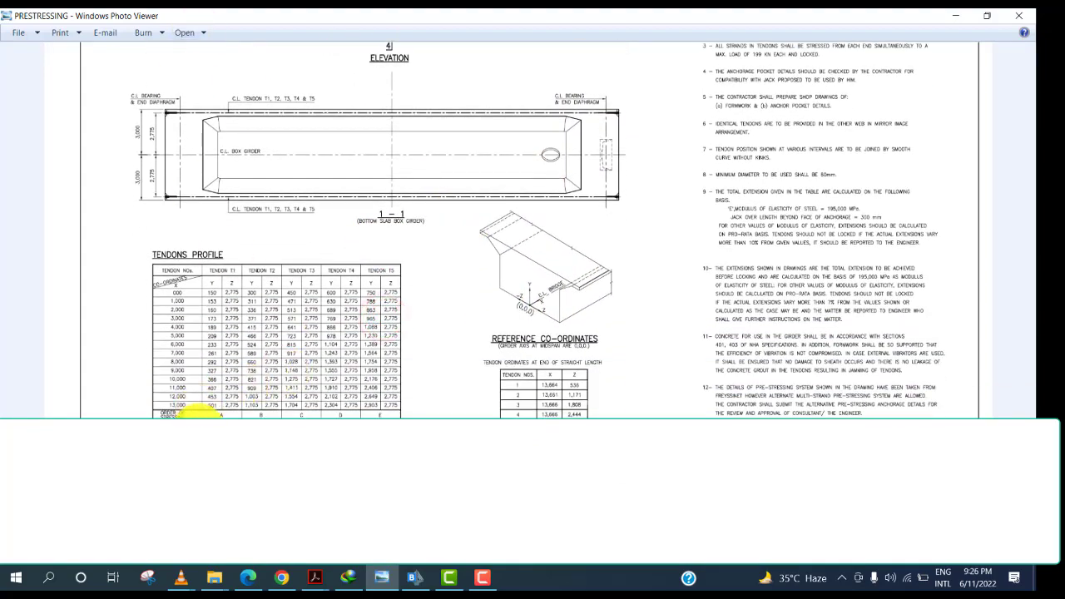
{"action": "scroll", "coordinate": [195, 424], "scroll_direction": "up", "scroll_amount": 6}
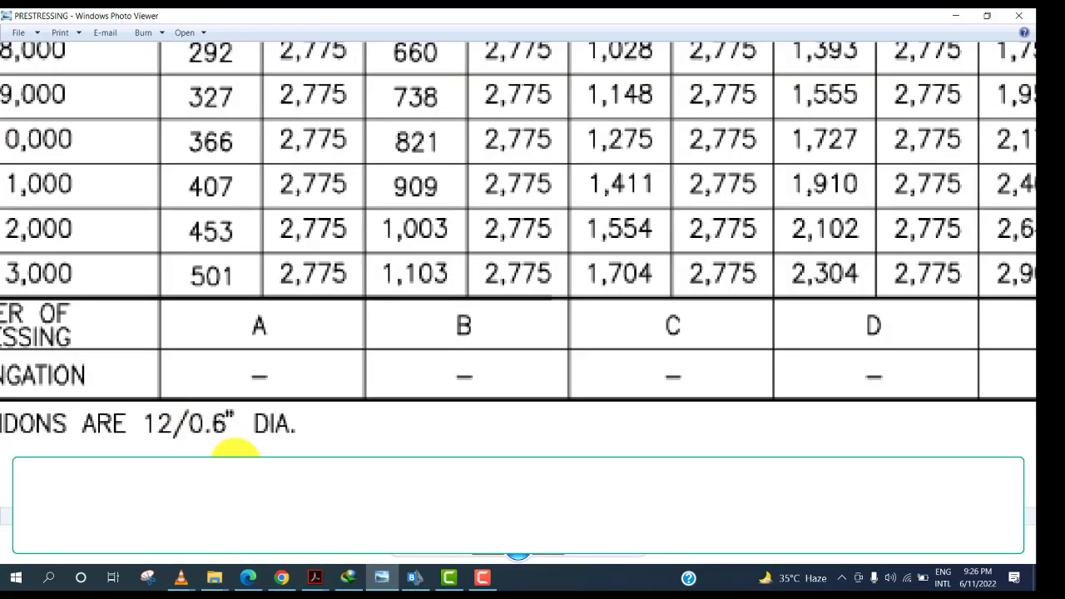
{"action": "scroll", "coordinate": [204, 436], "scroll_direction": "down", "scroll_amount": 1}
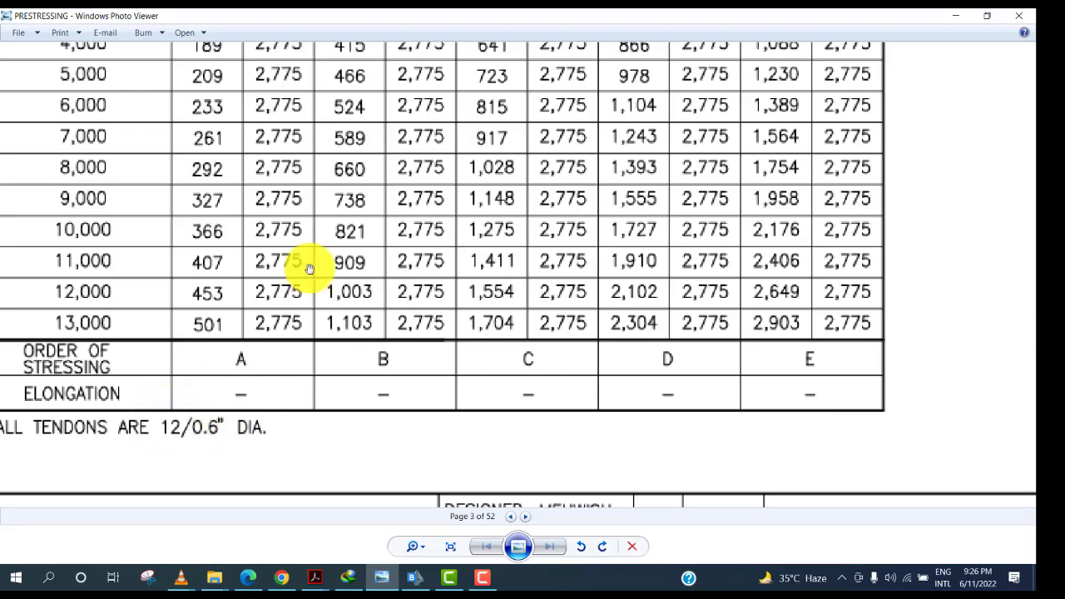
{"action": "scroll", "coordinate": [308, 261], "scroll_direction": "up", "scroll_amount": 1}
{"action": "scroll", "coordinate": [309, 261], "scroll_direction": "down", "scroll_amount": 4}
{"action": "scroll", "coordinate": [361, 225], "scroll_direction": "down", "scroll_amount": 1}
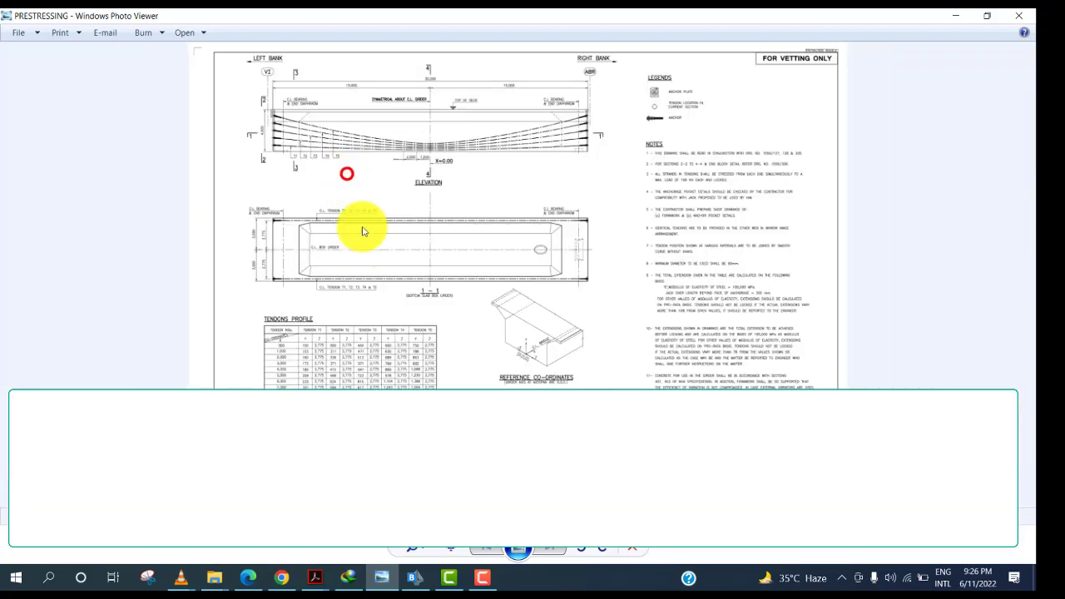
{"action": "scroll", "coordinate": [321, 150], "scroll_direction": "up", "scroll_amount": 5}
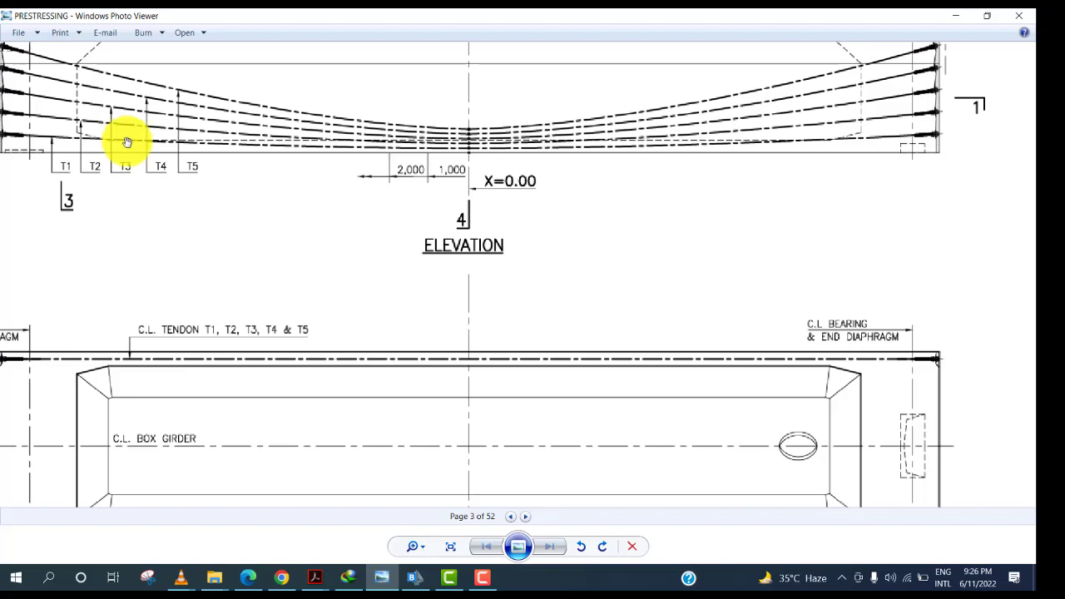
{"action": "scroll", "coordinate": [126, 142], "scroll_direction": "down", "scroll_amount": 1}
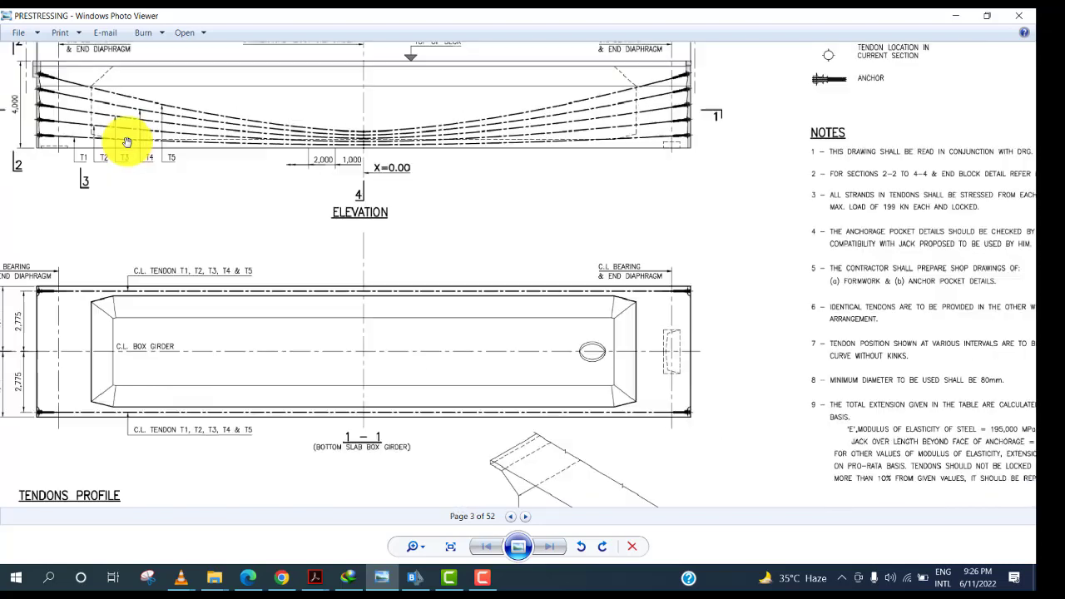
{"action": "scroll", "coordinate": [126, 142], "scroll_direction": "down", "scroll_amount": 1}
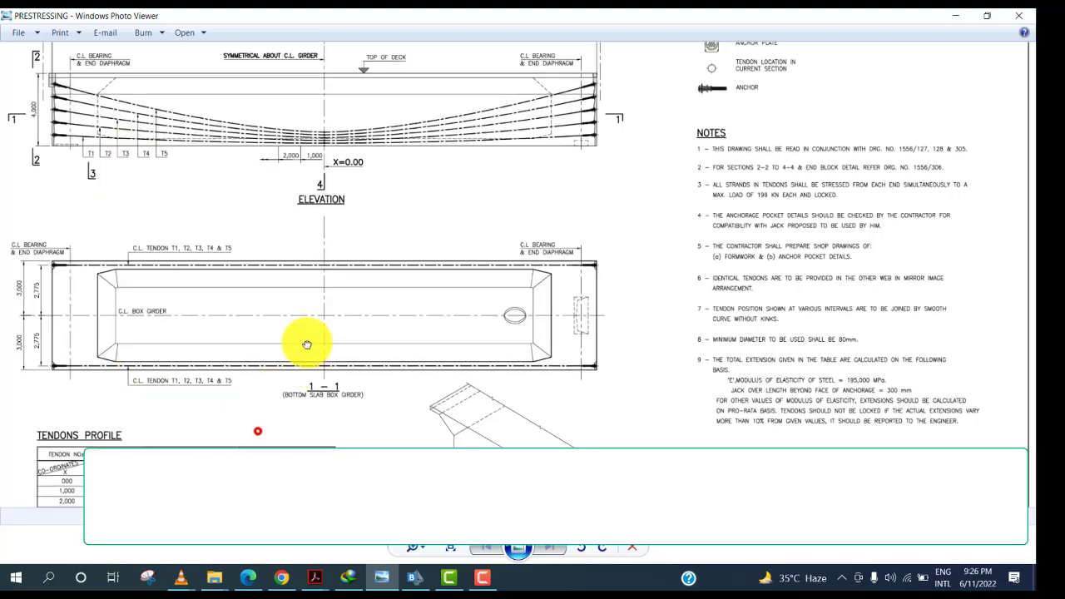
{"action": "left_click_drag", "start_coordinate": [253, 434], "coordinate": [324, 247]}
{"action": "left_click_drag", "start_coordinate": [237, 198], "coordinate": [250, 406]}
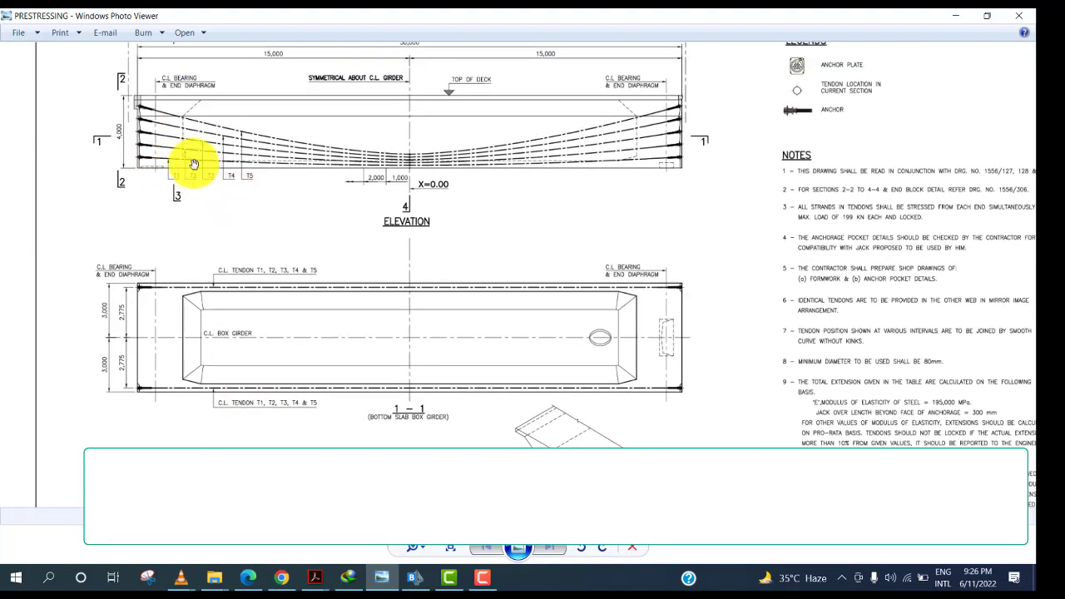
{"action": "scroll", "coordinate": [193, 163], "scroll_direction": "down", "scroll_amount": 2}
{"action": "left_click", "coordinate": [401, 443]}
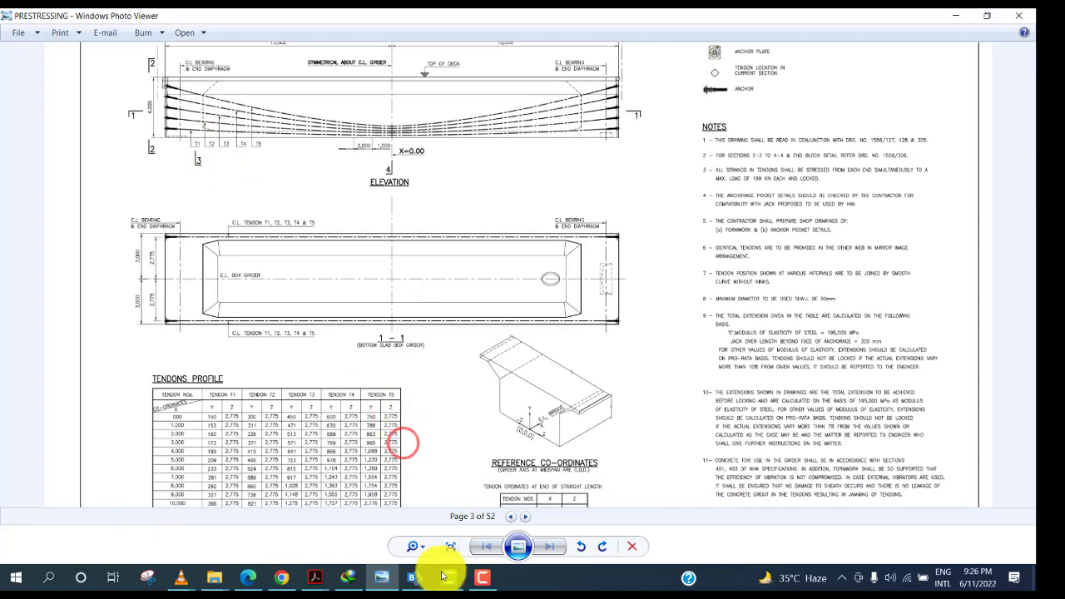
Return to CSiBridge and add a new United States Tendon material of standard ASTM A416, Grade 270.
{"action": "left_click", "coordinate": [414, 576]}
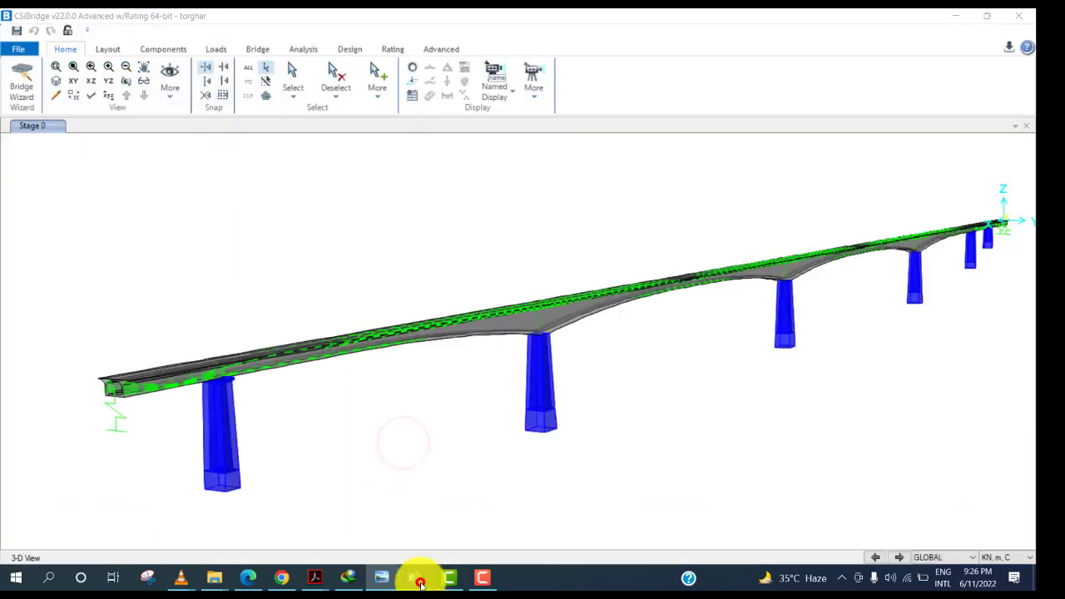
{"action": "left_click", "coordinate": [166, 50]}
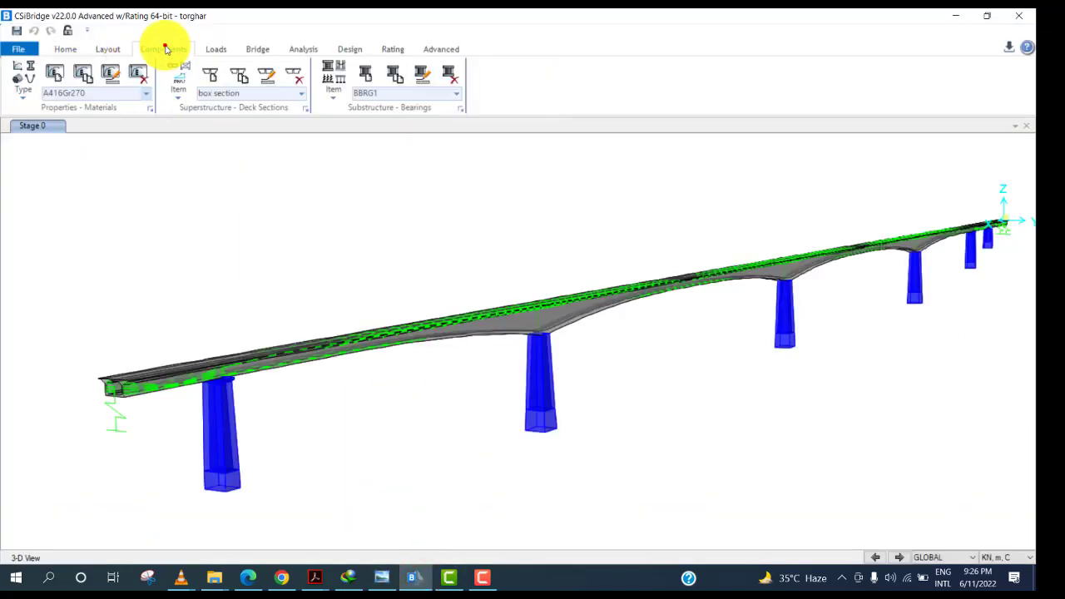
{"action": "left_click", "coordinate": [147, 93]}
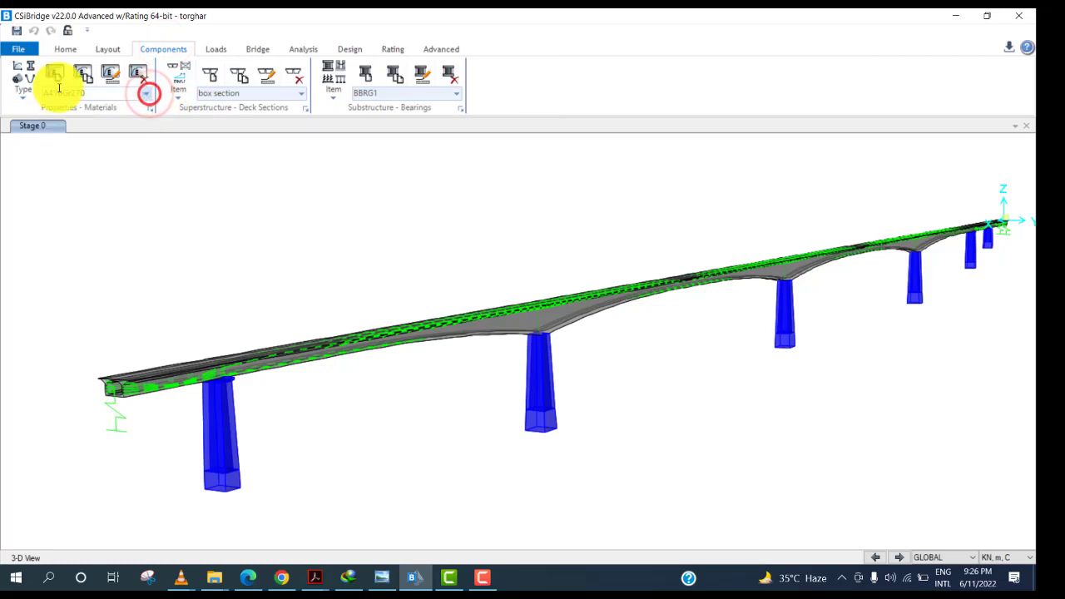
{"action": "left_click", "coordinate": [58, 77]}
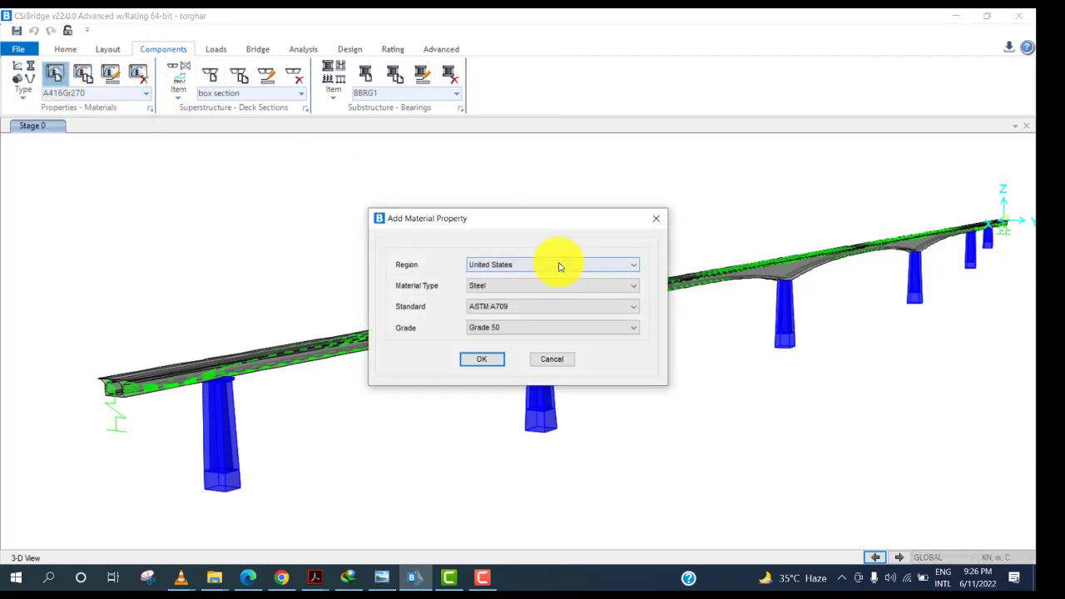
{"action": "left_click", "coordinate": [546, 291]}
{"action": "left_click", "coordinate": [539, 348]}
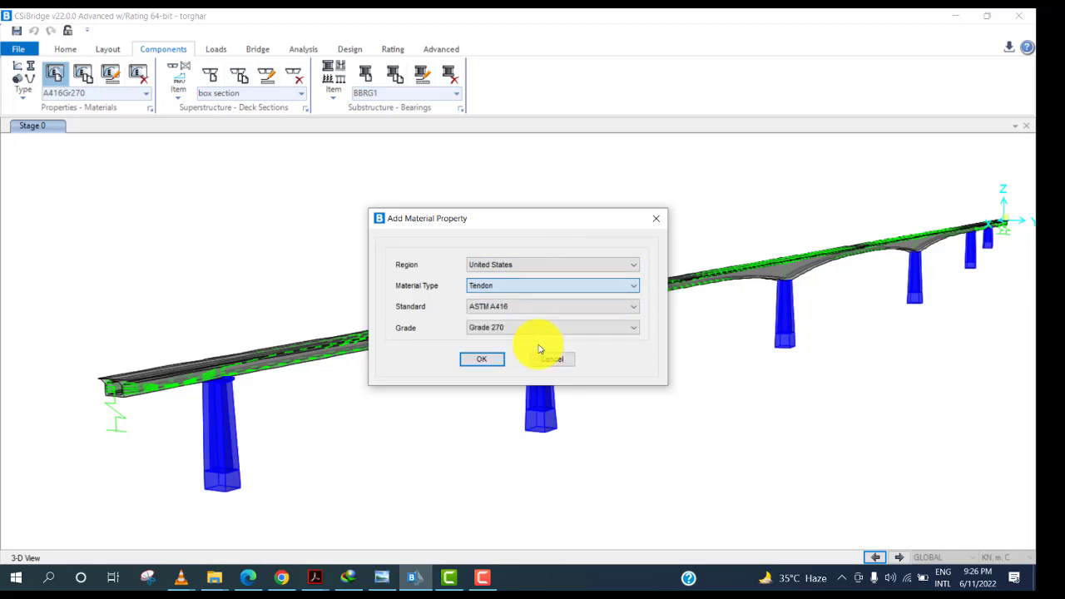
{"action": "left_click", "coordinate": [512, 309]}
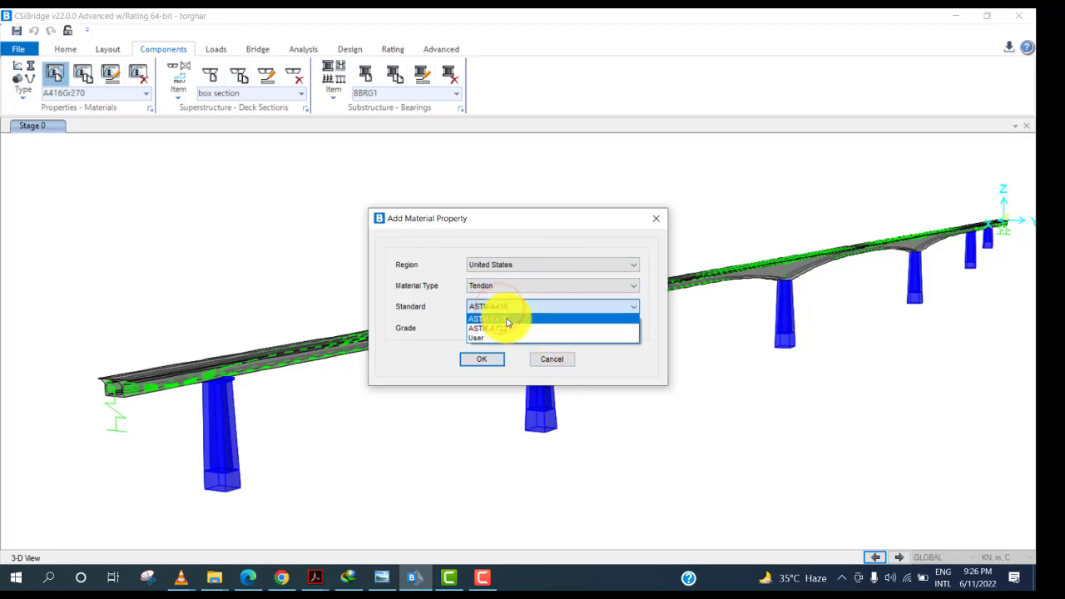
{"action": "left_click", "coordinate": [506, 318]}
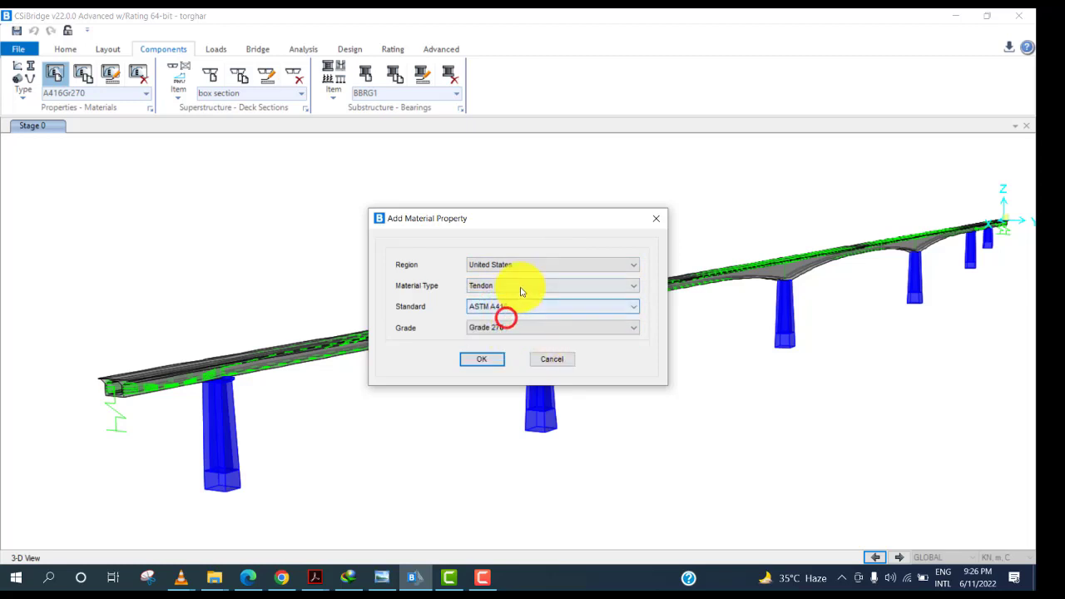
{"action": "left_click", "coordinate": [510, 330]}
{"action": "left_click", "coordinate": [511, 329]}
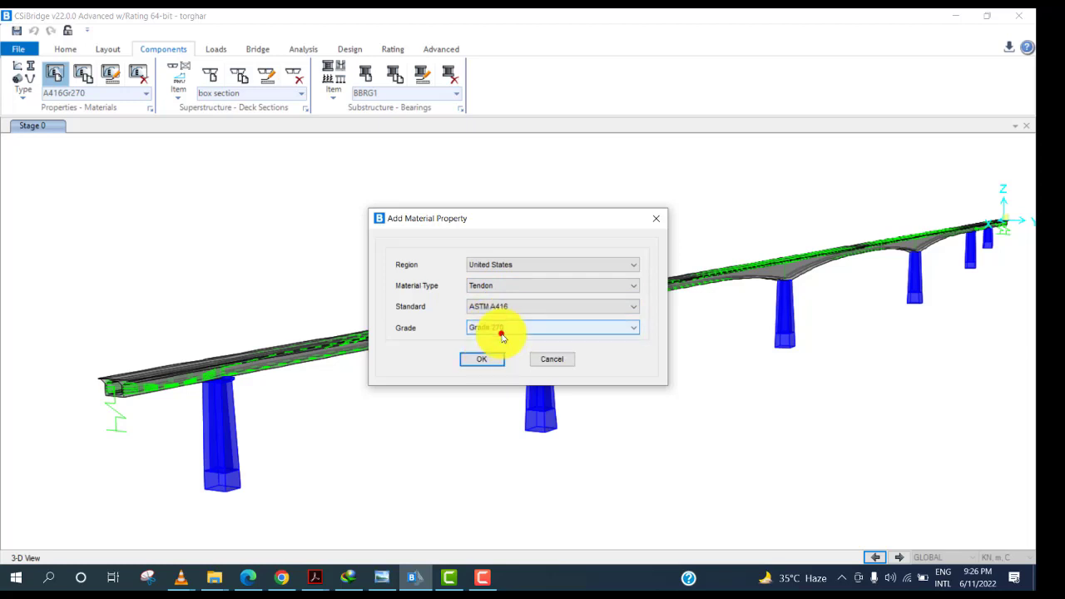
{"action": "left_click", "coordinate": [502, 334]}
{"action": "left_click", "coordinate": [497, 350]}
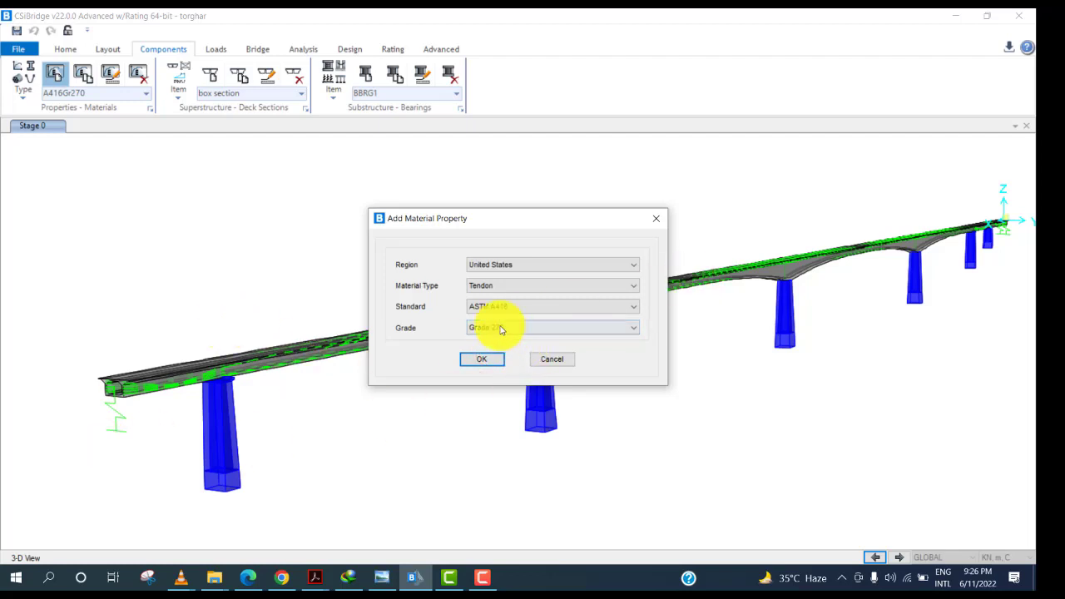
{"action": "left_click", "coordinate": [499, 327]}
{"action": "left_click", "coordinate": [486, 353]}
{"action": "left_click", "coordinate": [484, 358]}
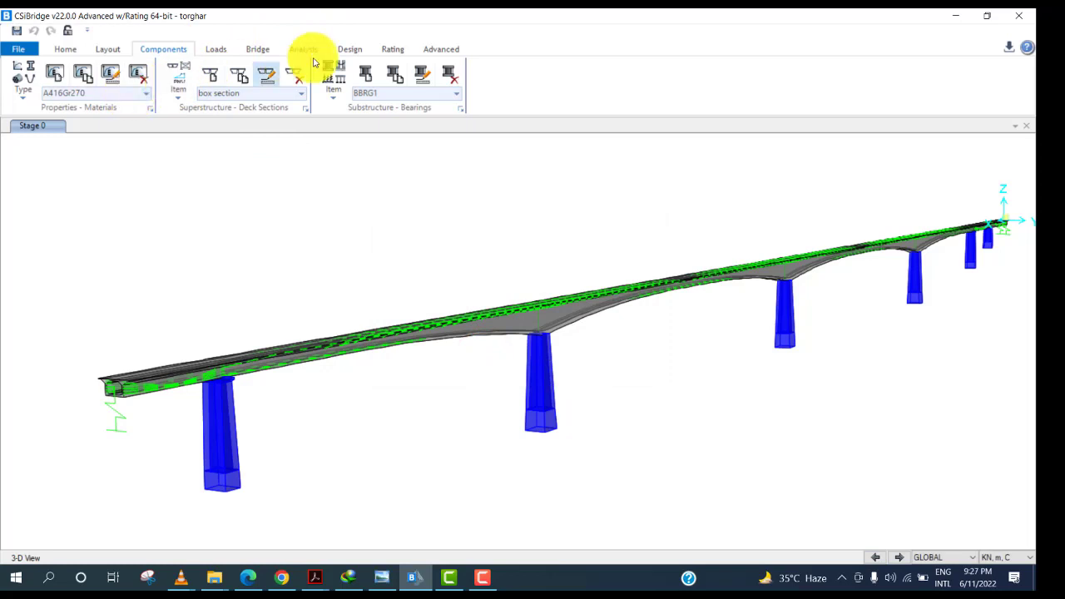
Add a new prestress tendon to bridge object BOBJ1 and set its end span to 01-SA-P01.
{"action": "left_click", "coordinate": [255, 50]}
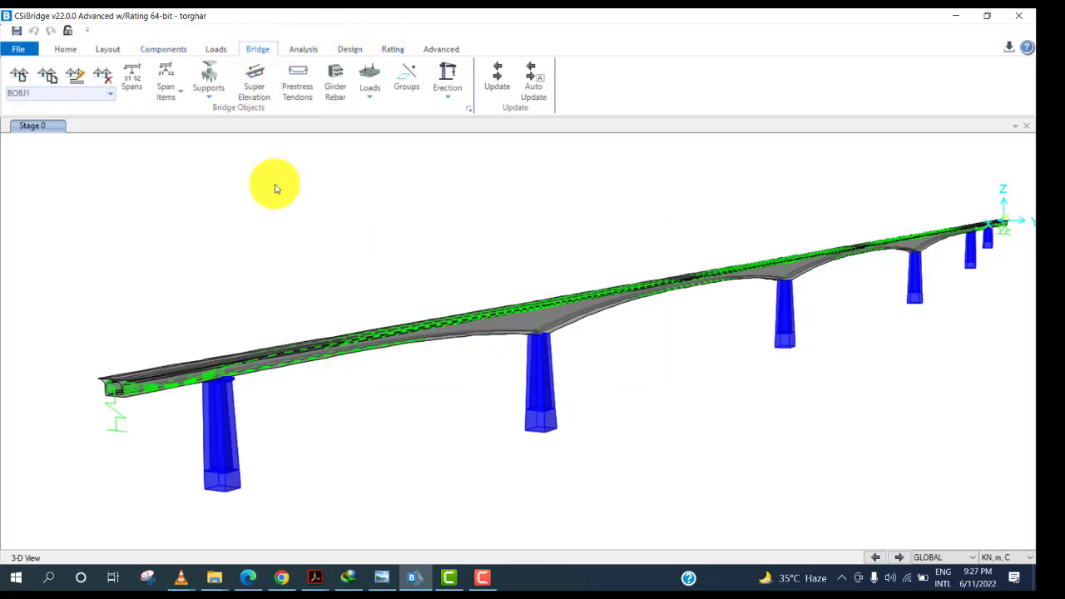
{"action": "left_click", "coordinate": [304, 89]}
{"action": "left_click_drag", "start_coordinate": [497, 286], "coordinate": [494, 332]}
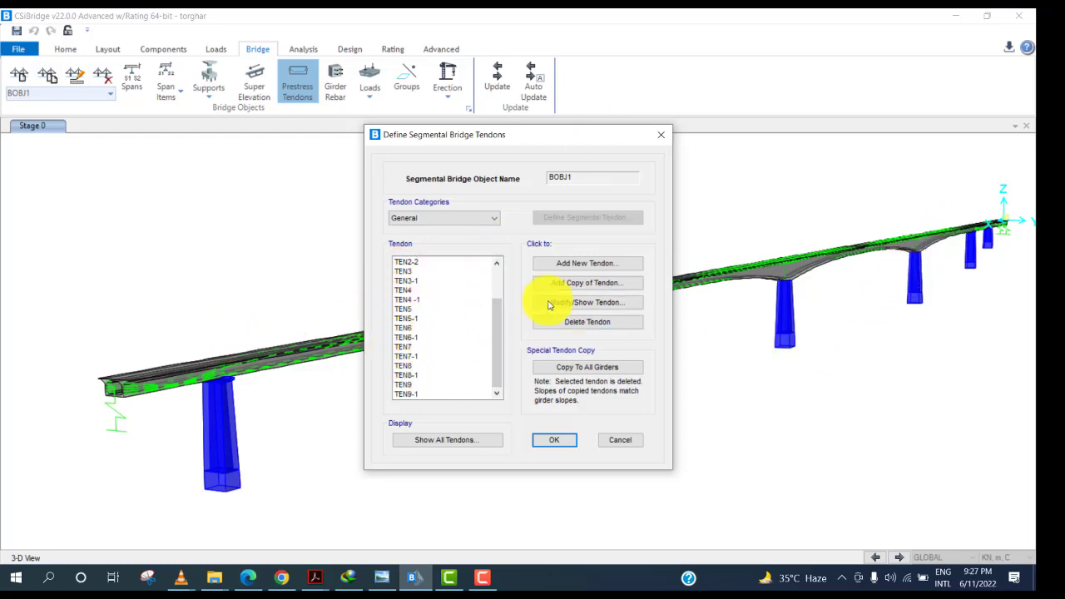
{"action": "left_click_drag", "start_coordinate": [492, 332], "coordinate": [604, 272]}
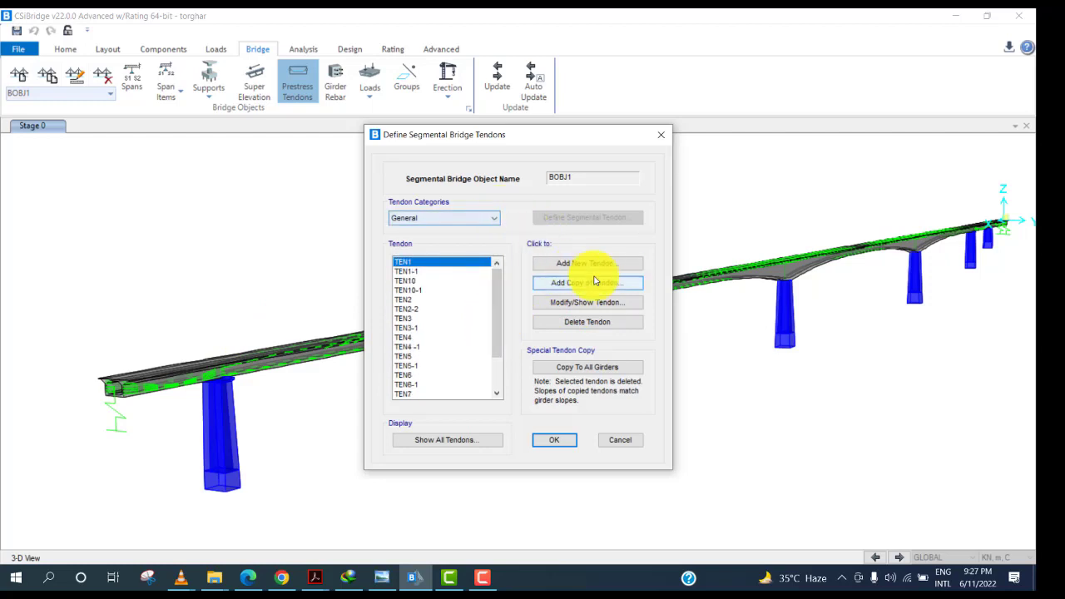
{"action": "left_click", "coordinate": [587, 265]}
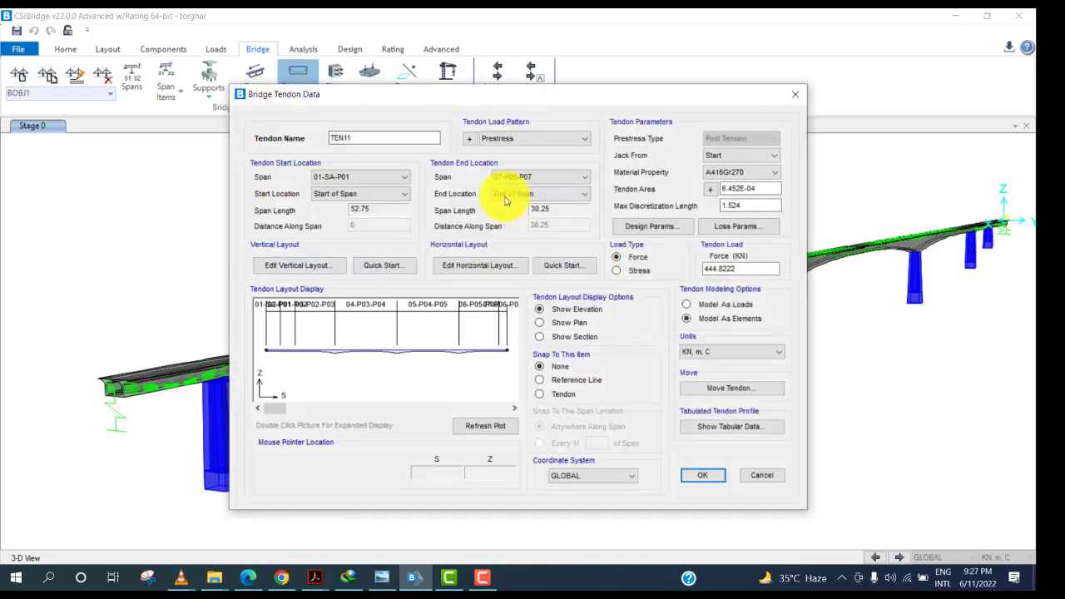
{"action": "left_click_drag", "start_coordinate": [557, 95], "coordinate": [641, 98]}
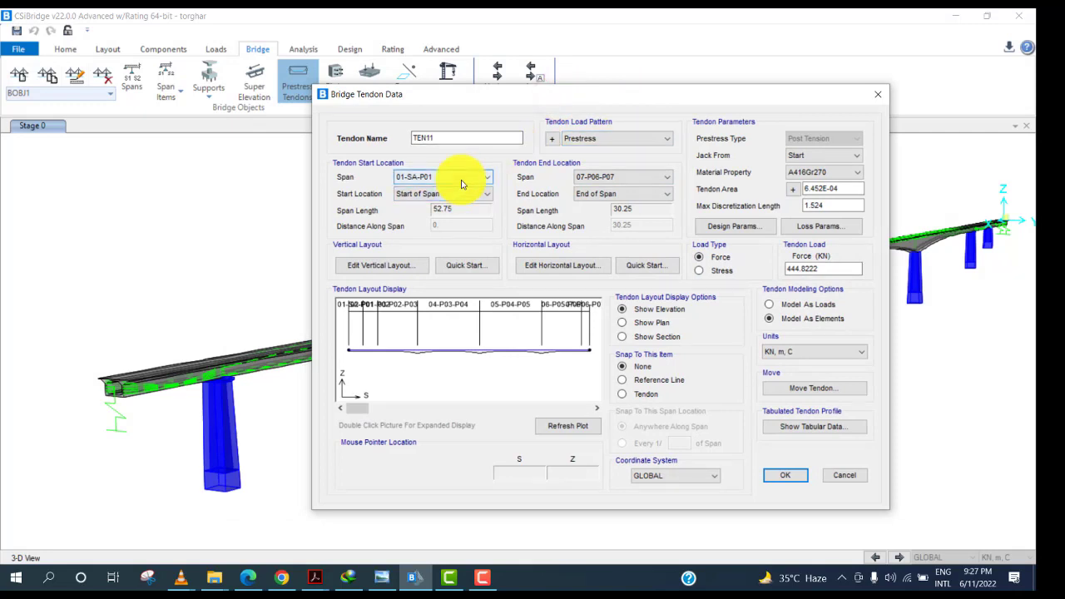
{"action": "left_click_drag", "start_coordinate": [469, 95], "coordinate": [593, 98]}
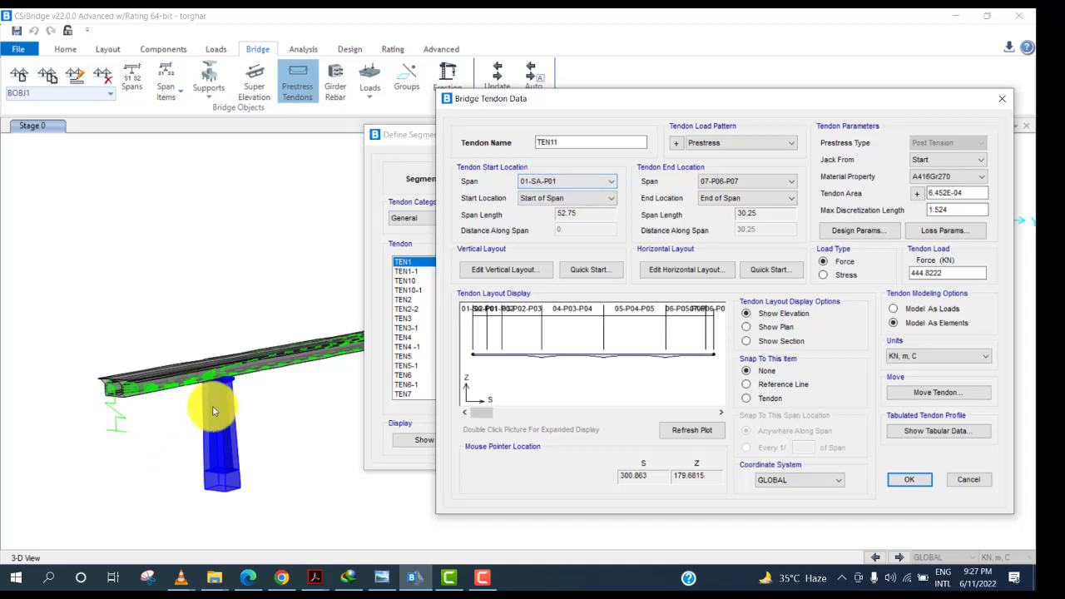
{"action": "left_click", "coordinate": [734, 180]}
{"action": "left_click", "coordinate": [723, 193]}
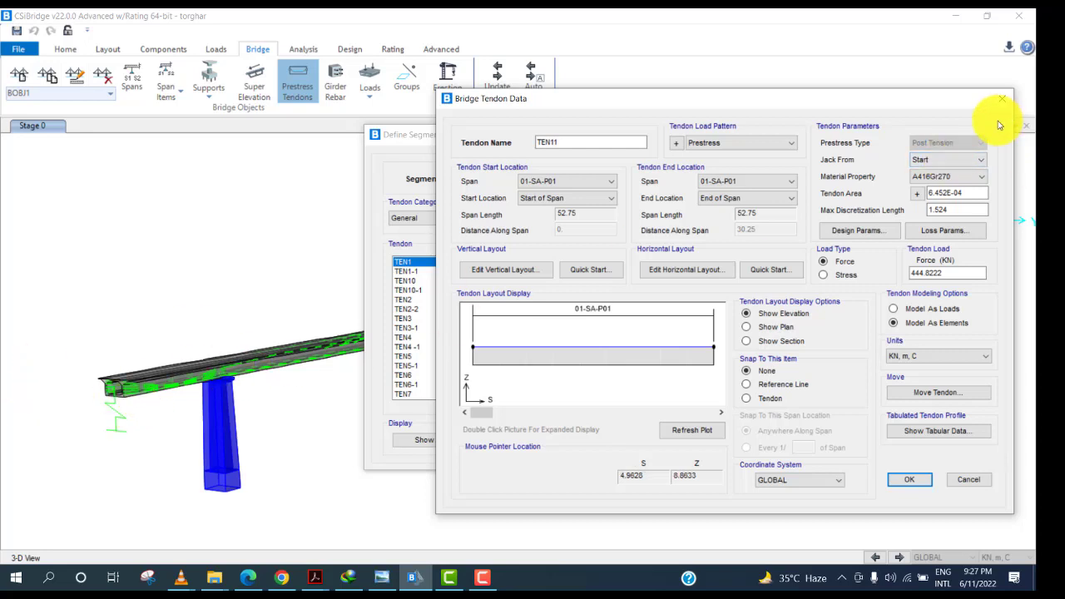
Keep jacking from Start and compute the tendon area from 15mm (0.6") ASTM 0.6 strands, 12 strands per tendon.
{"action": "left_click", "coordinate": [947, 161]}
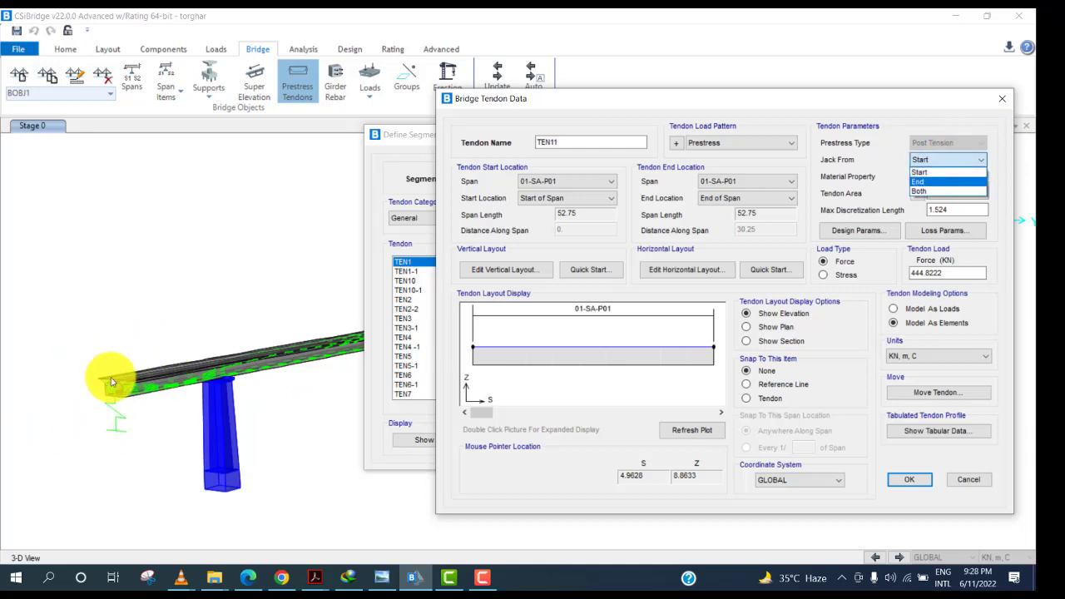
{"action": "left_click", "coordinate": [943, 157]}
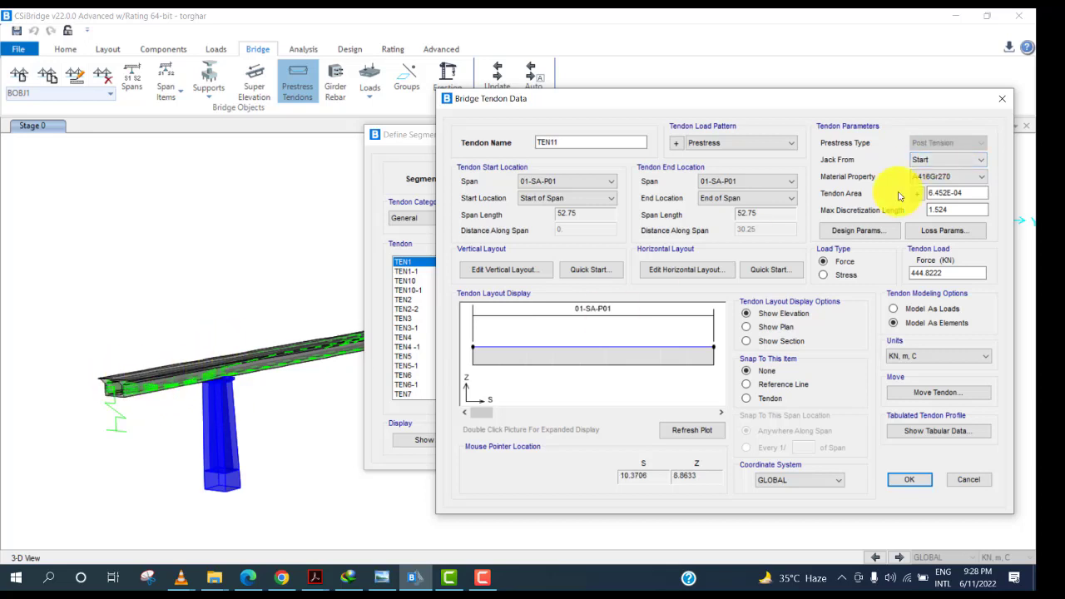
{"action": "left_click", "coordinate": [922, 161]}
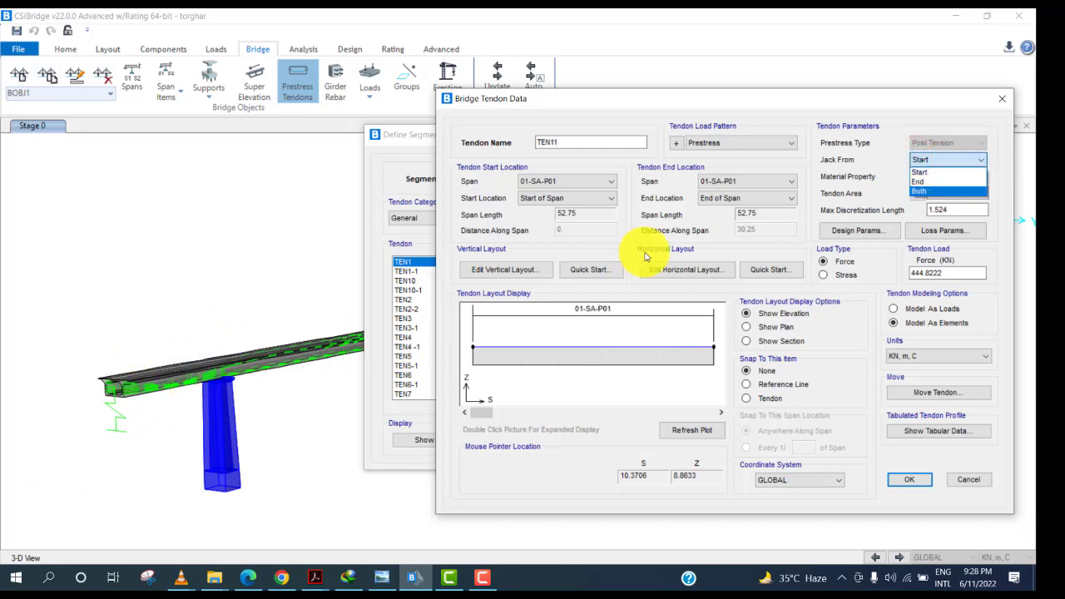
{"action": "left_click", "coordinate": [917, 160]}
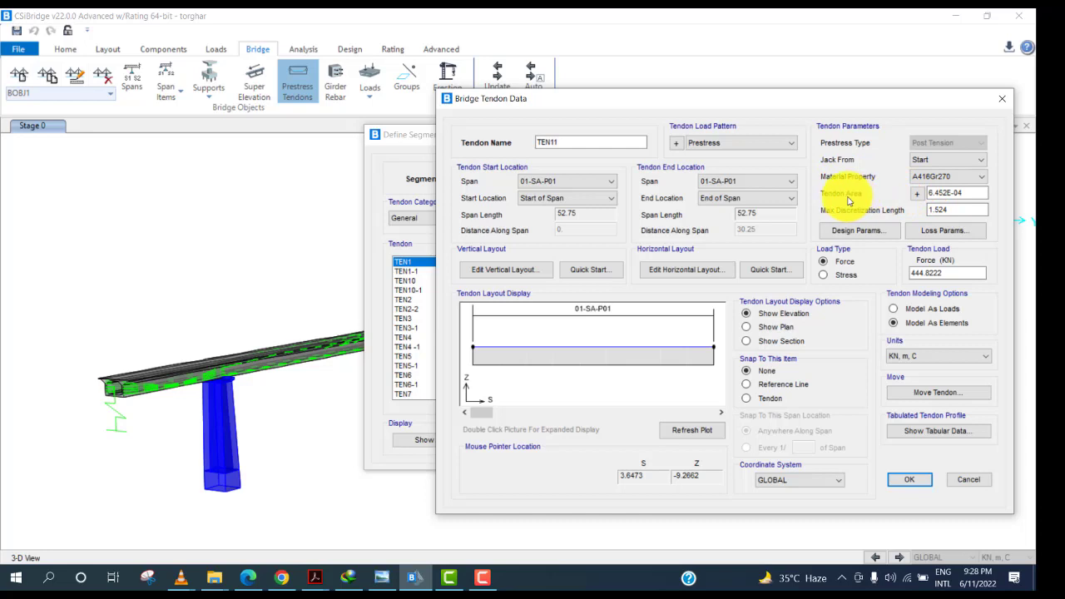
{"action": "left_click", "coordinate": [917, 194]}
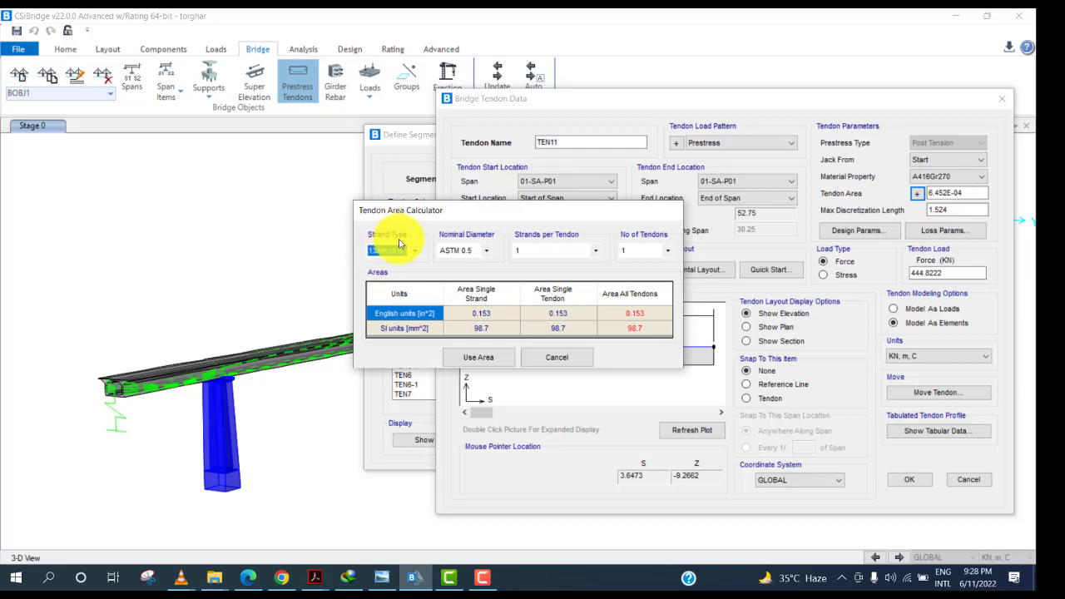
{"action": "left_click", "coordinate": [403, 250]}
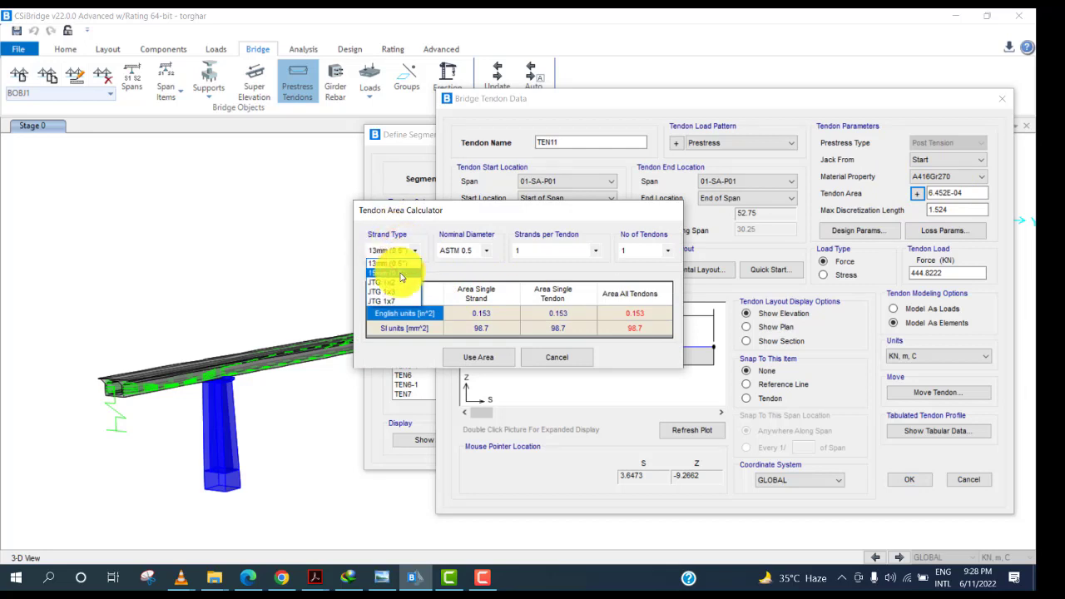
{"action": "left_click", "coordinate": [400, 275]}
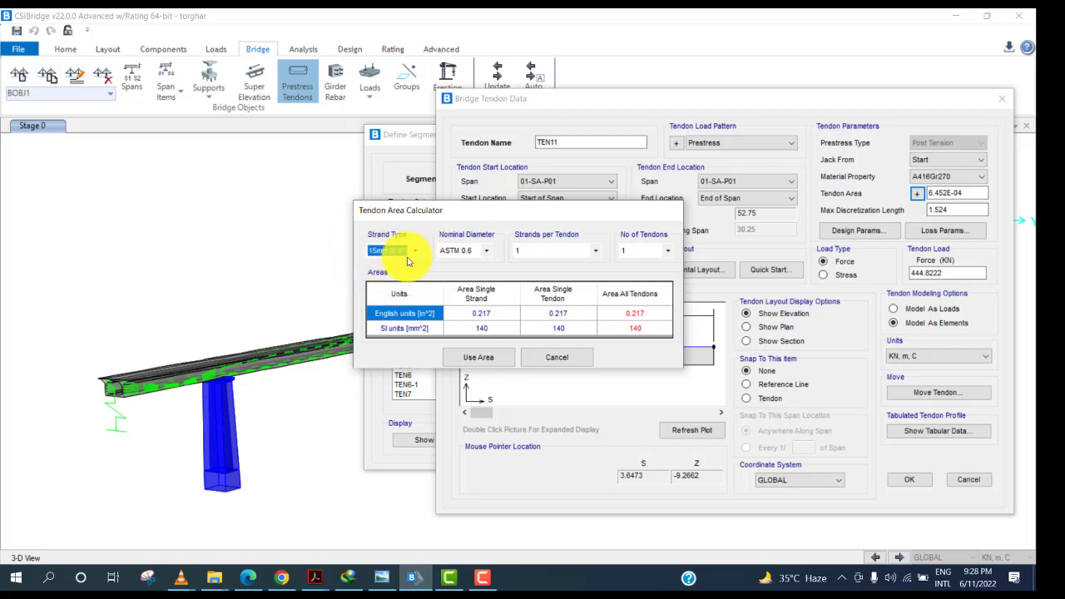
{"action": "left_click", "coordinate": [482, 254]}
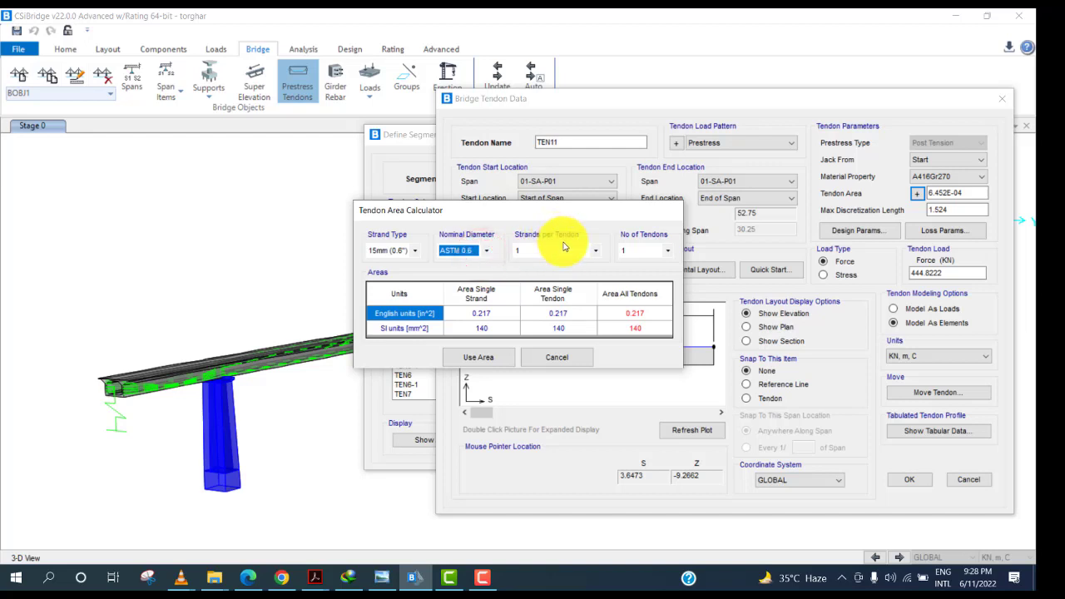
{"action": "left_click", "coordinate": [544, 250]}
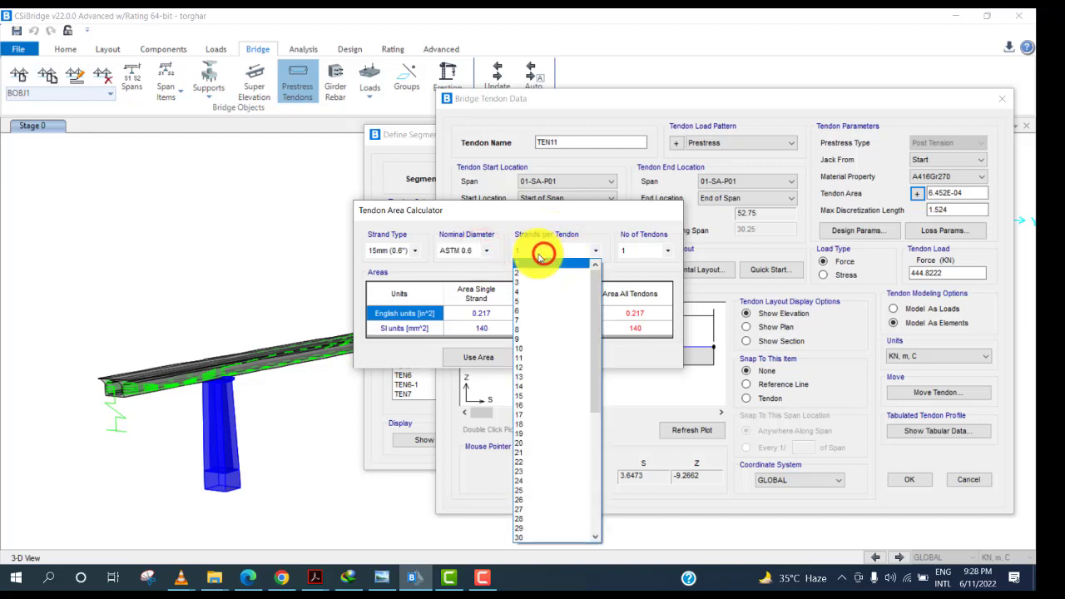
{"action": "left_click", "coordinate": [524, 366]}
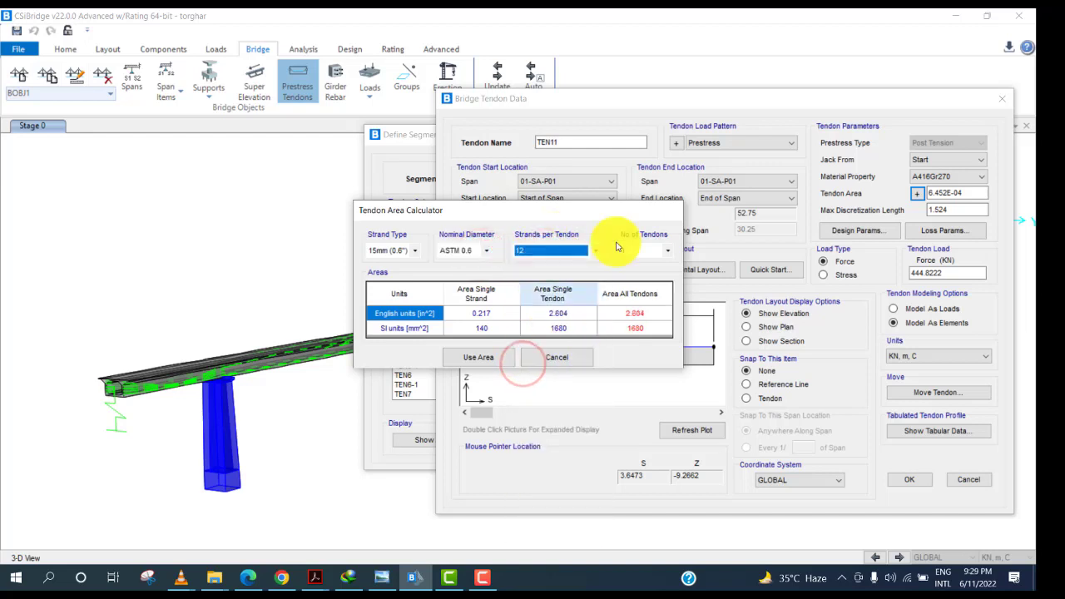
{"action": "left_click", "coordinate": [483, 357]}
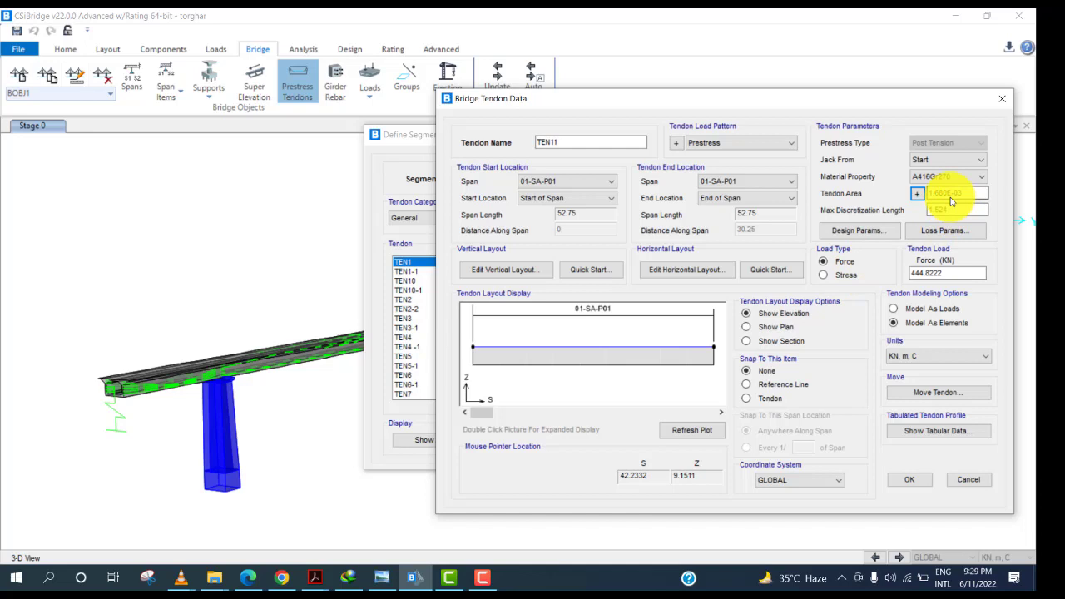
Switch the tendon load to Stress in Kip, in, F units, enter 0.75*270 and accept the tendon.
{"action": "left_click", "coordinate": [844, 279]}
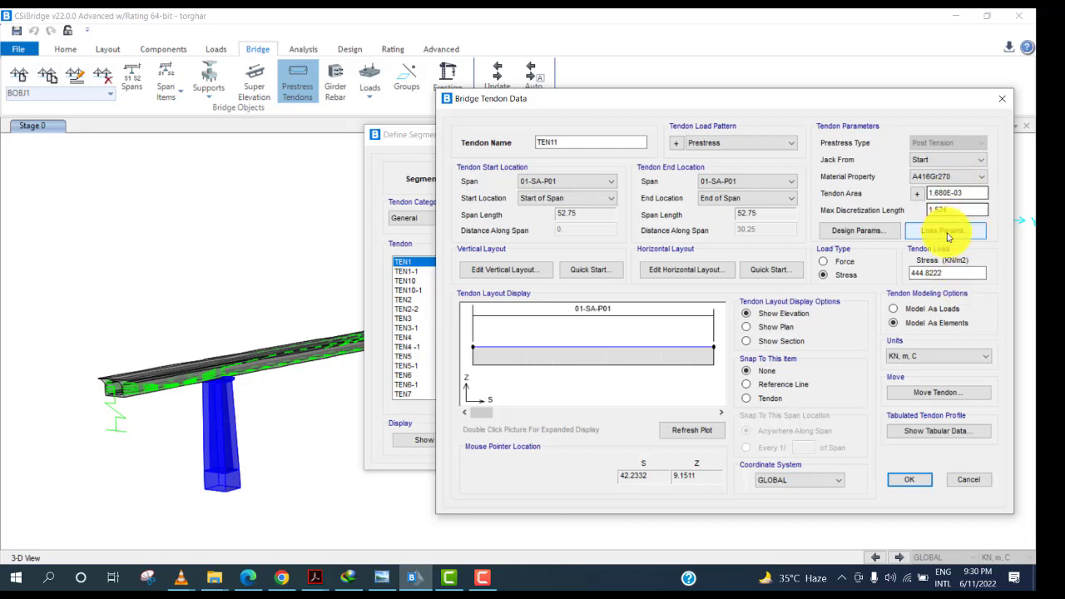
{"action": "left_click", "coordinate": [949, 357]}
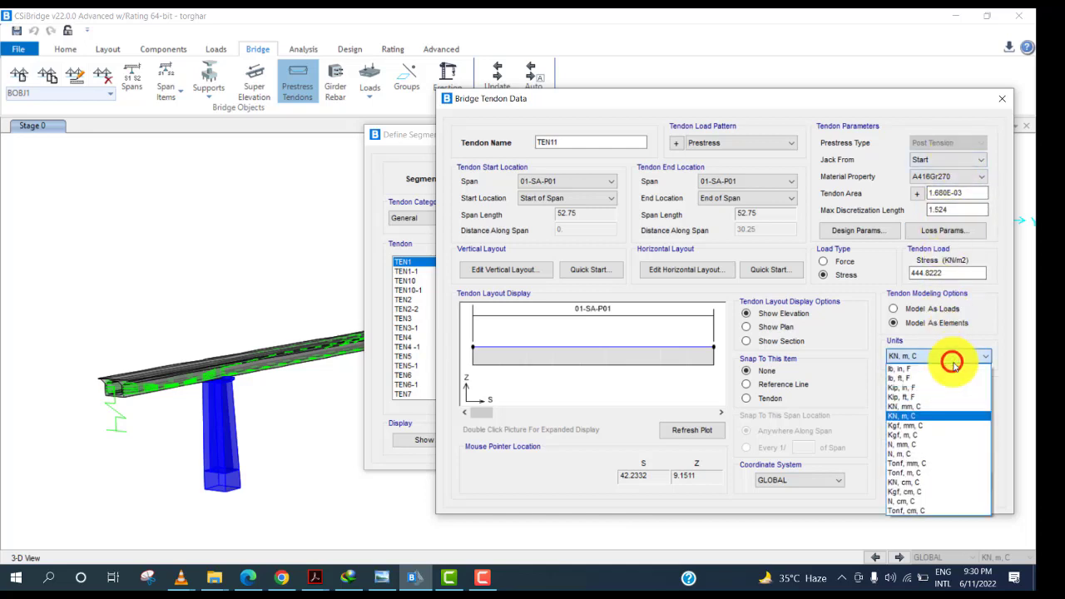
{"action": "left_click", "coordinate": [920, 388]}
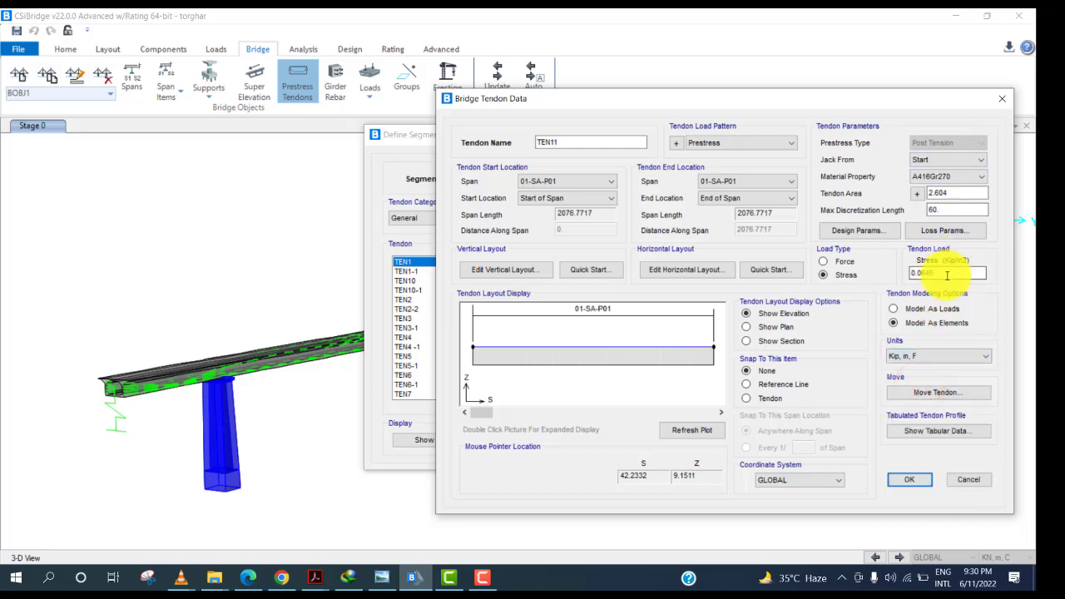
{"action": "left_click_drag", "start_coordinate": [942, 275], "coordinate": [906, 284]}
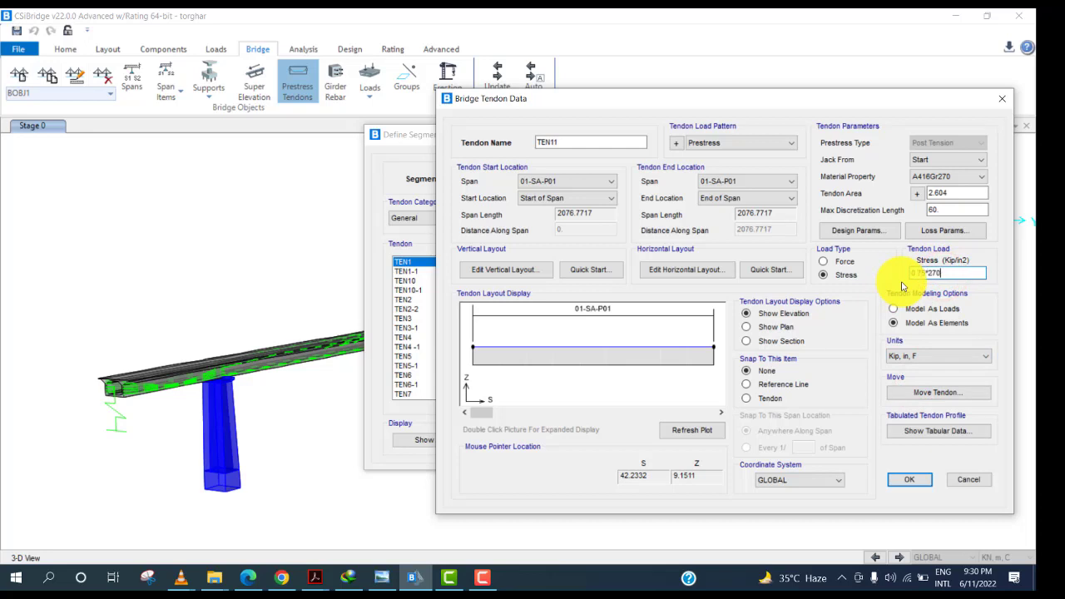
{"action": "key", "text": "Return"}
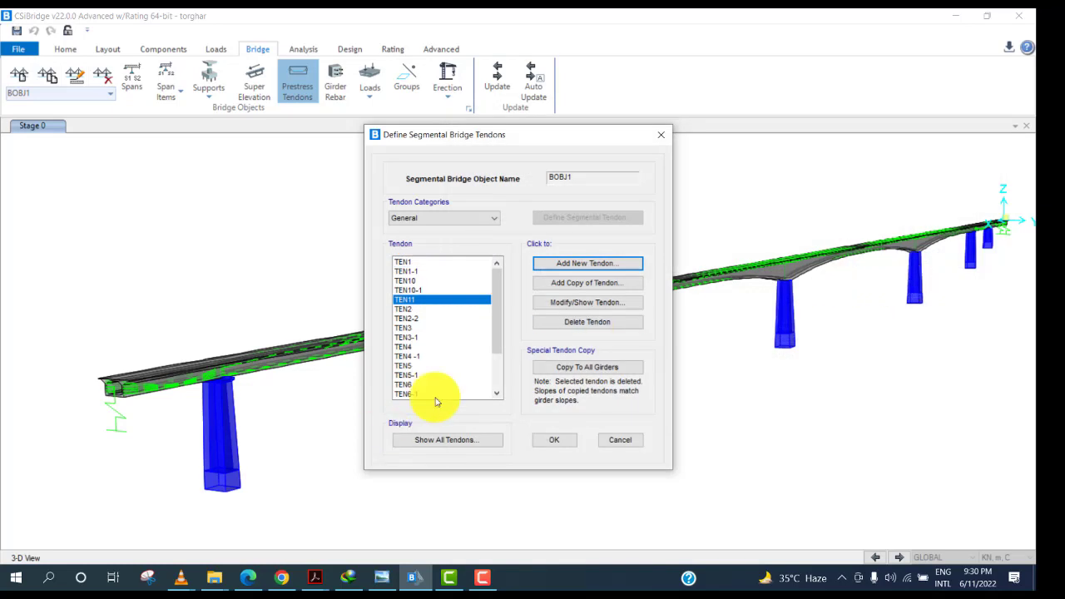
Reopen tendon TEN11 to review its data.
{"action": "left_click", "coordinate": [580, 303]}
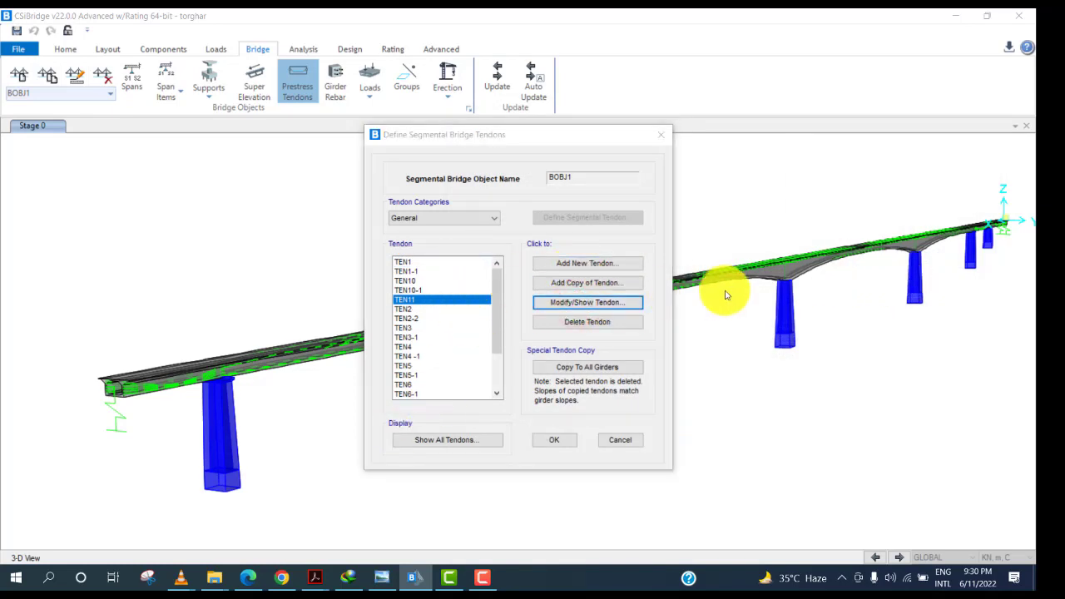
{"action": "left_click_drag", "start_coordinate": [734, 272], "coordinate": [698, 273]}
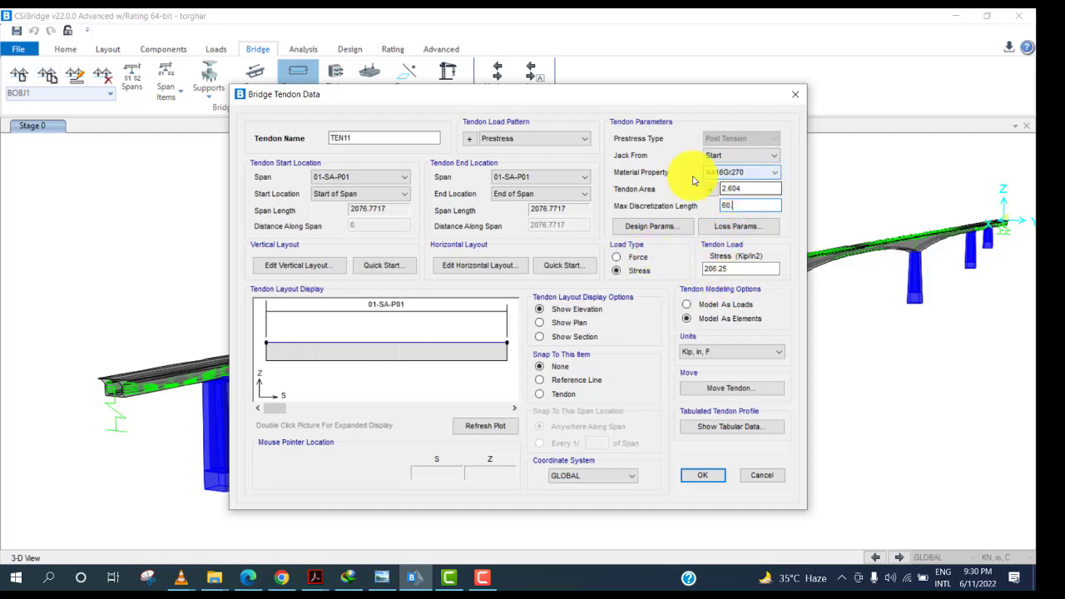
Check the tendon elevation in the prestressing drawing and return to the tendon data.
{"action": "left_click", "coordinate": [692, 320]}
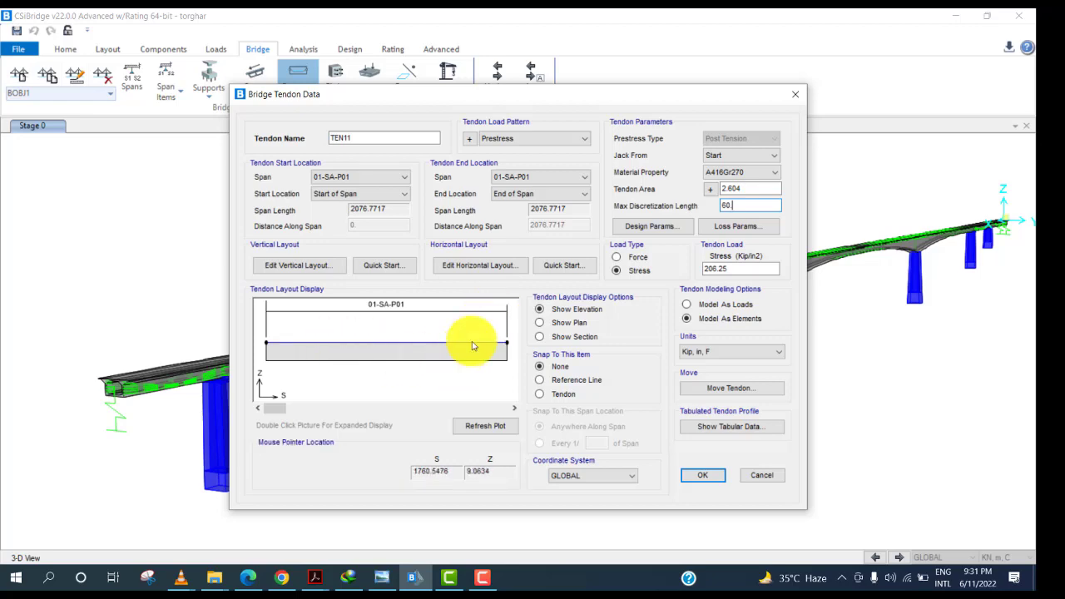
{"action": "left_click", "coordinate": [381, 576]}
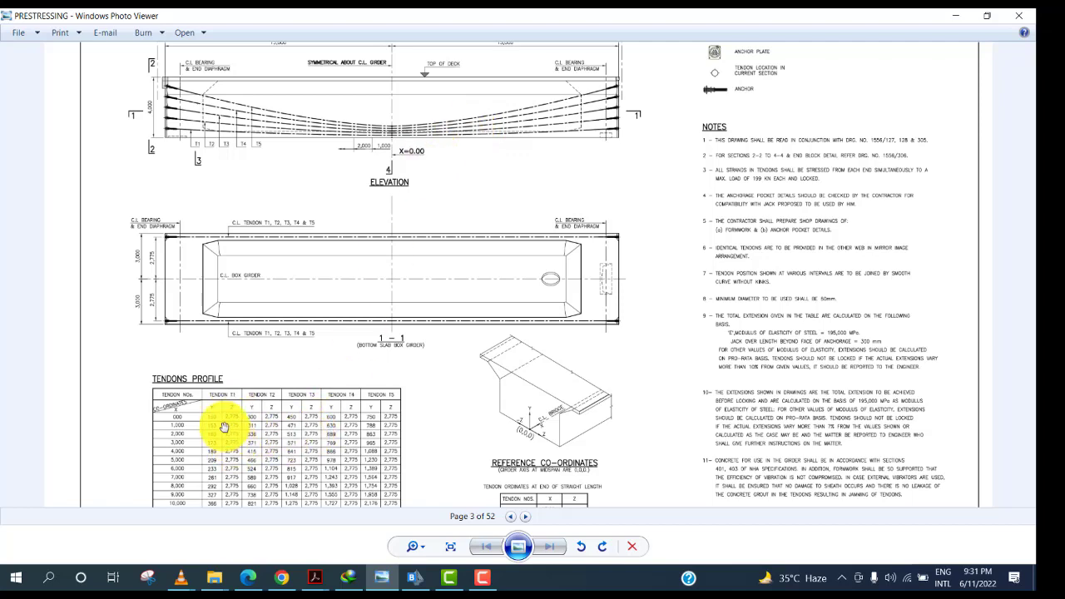
{"action": "left_click", "coordinate": [957, 15]}
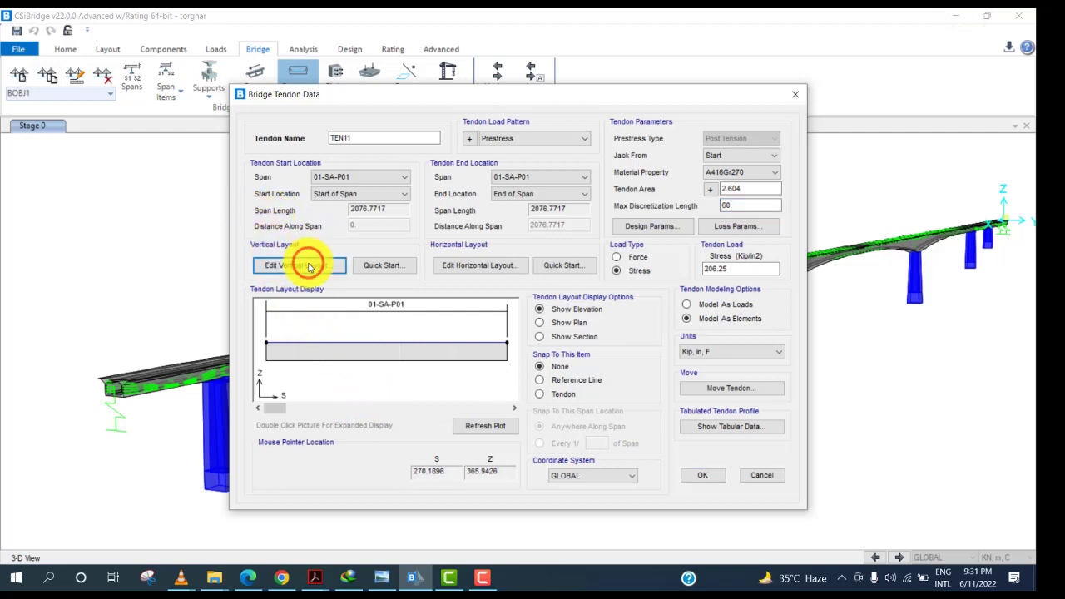
Try a Parabolic Tendon 1 quick-start vertical layout for TEN11, then cancel it and close the tendon data.
{"action": "left_click", "coordinate": [308, 266]}
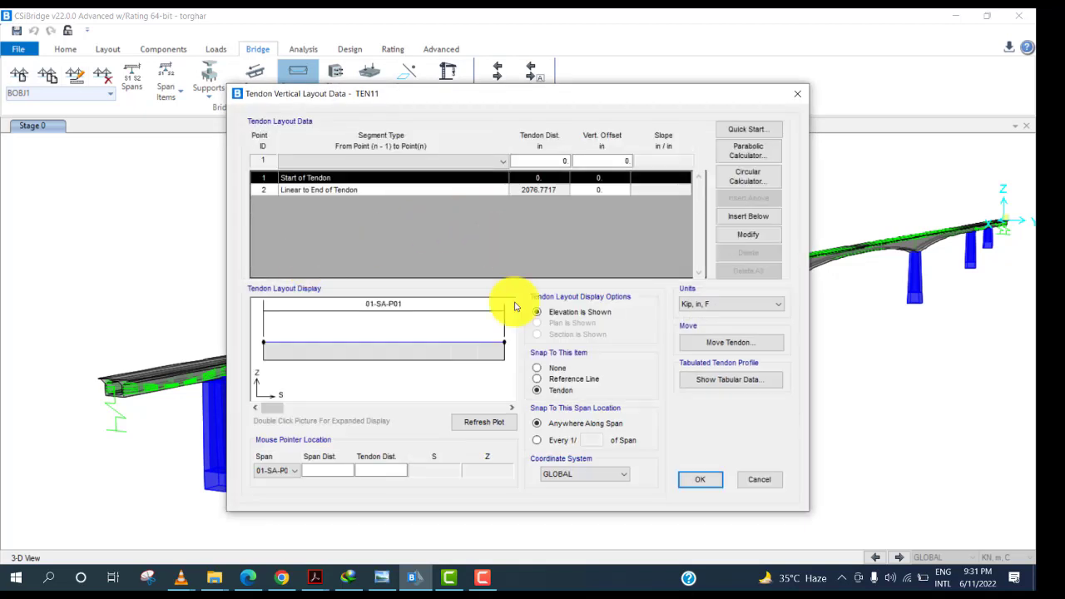
{"action": "left_click", "coordinate": [613, 190]}
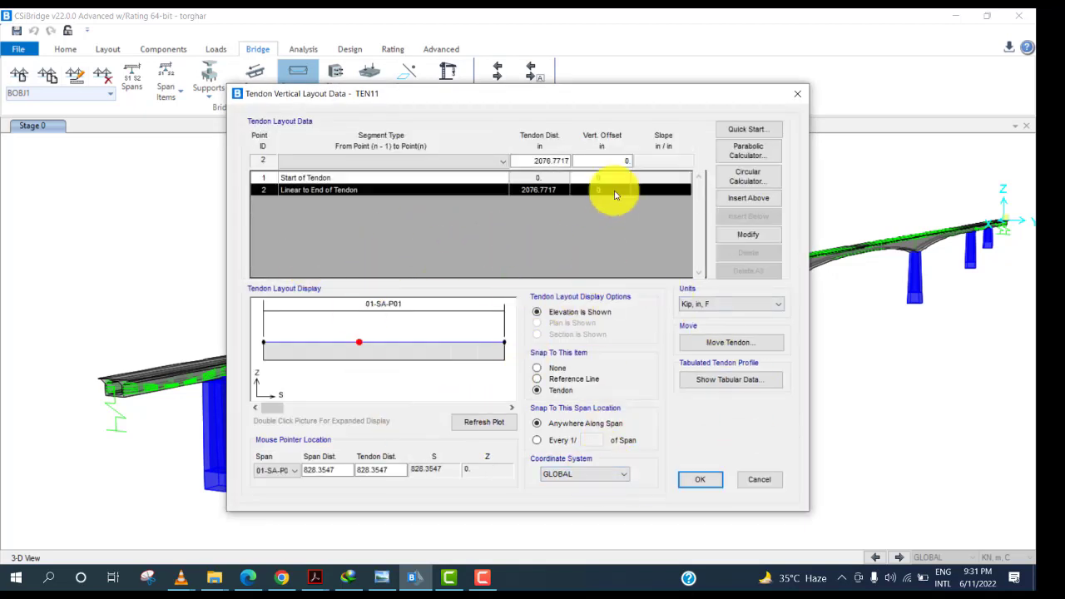
{"action": "left_click", "coordinate": [432, 163]}
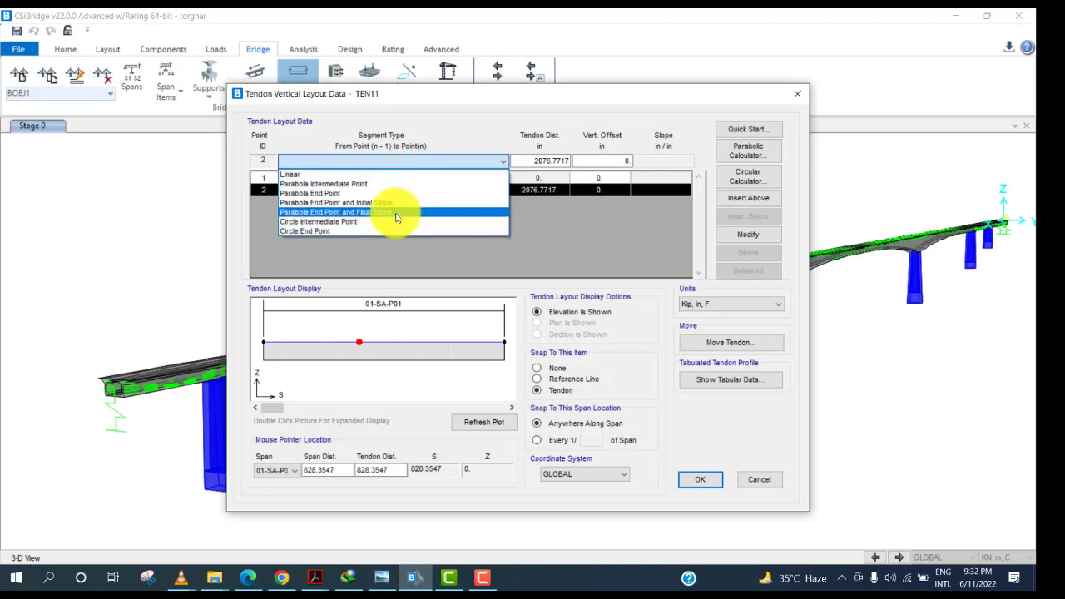
{"action": "left_click", "coordinate": [382, 251]}
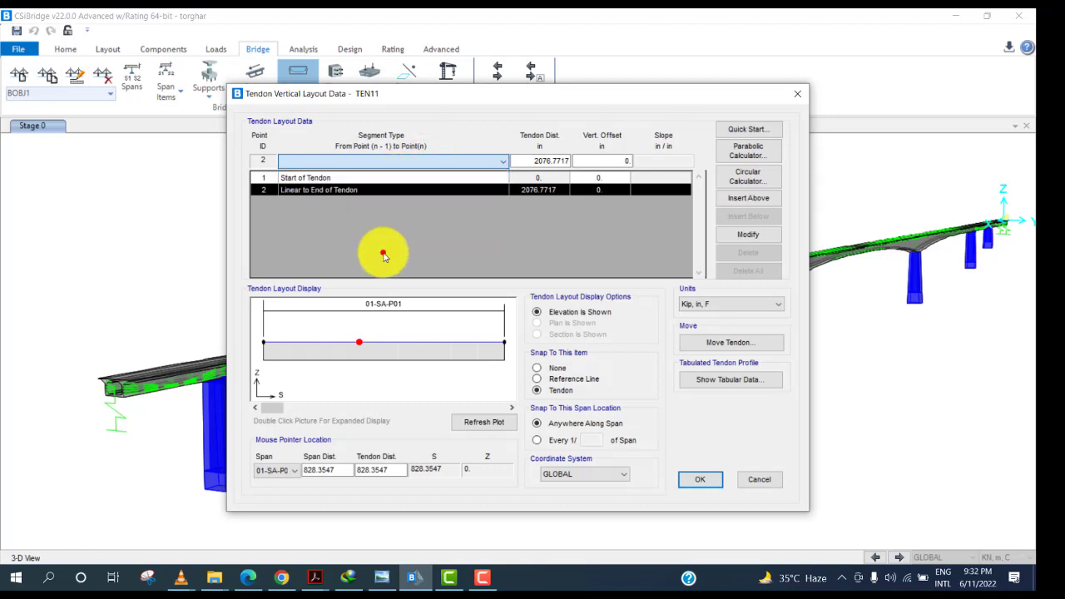
{"action": "left_click", "coordinate": [743, 133]}
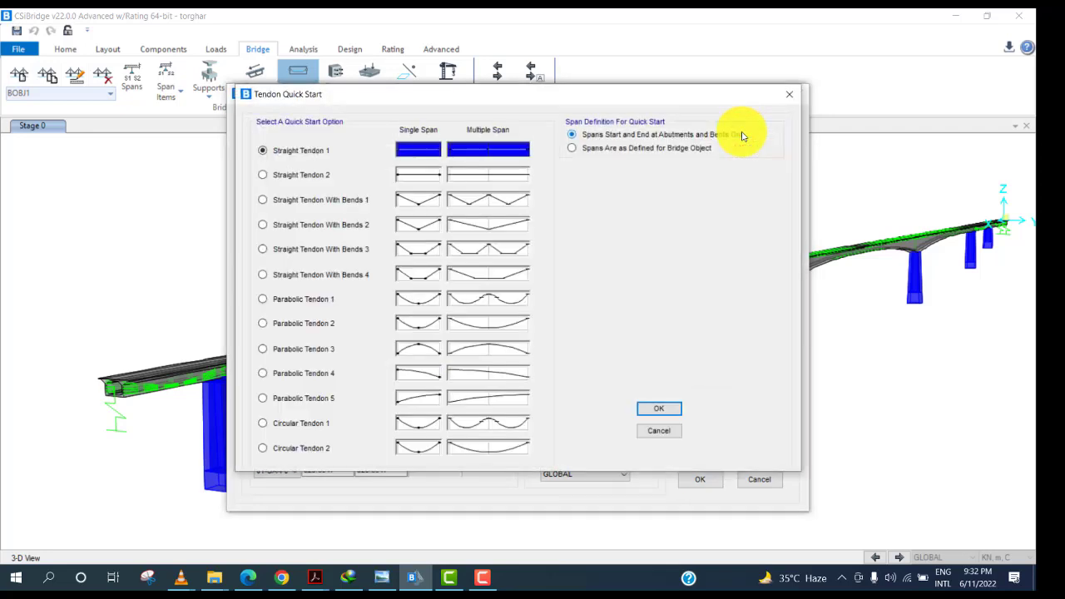
{"action": "left_click", "coordinate": [303, 300]}
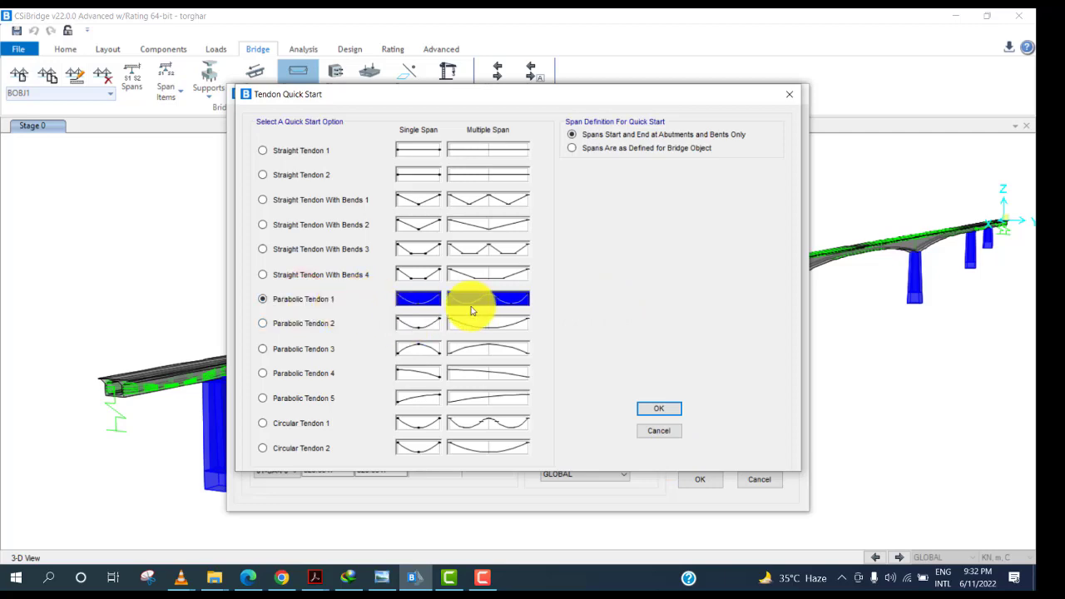
{"action": "left_click", "coordinate": [654, 412]}
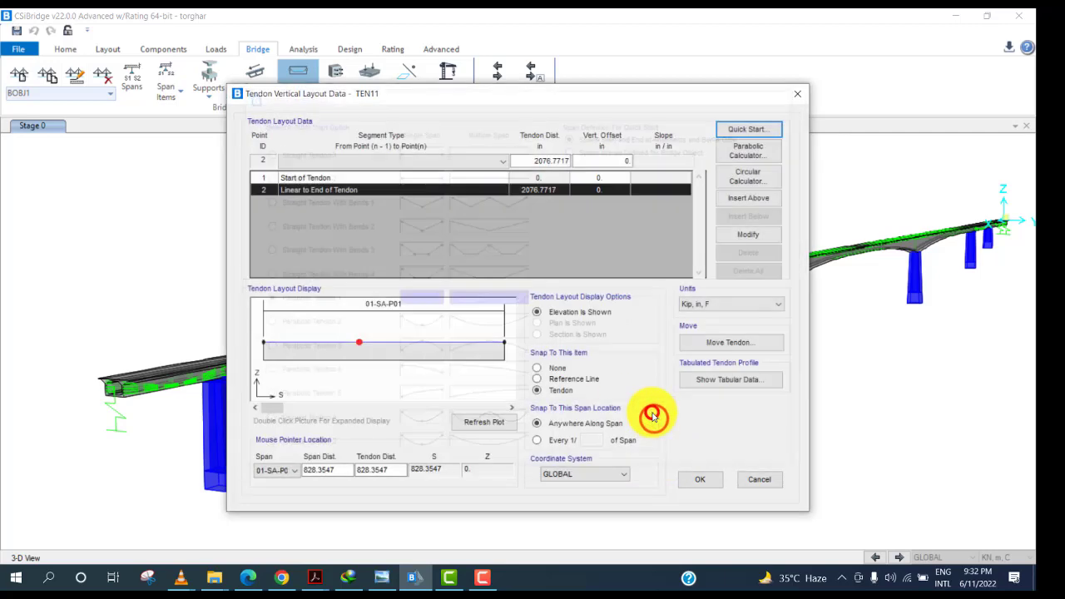
{"action": "double_click", "coordinate": [265, 346]}
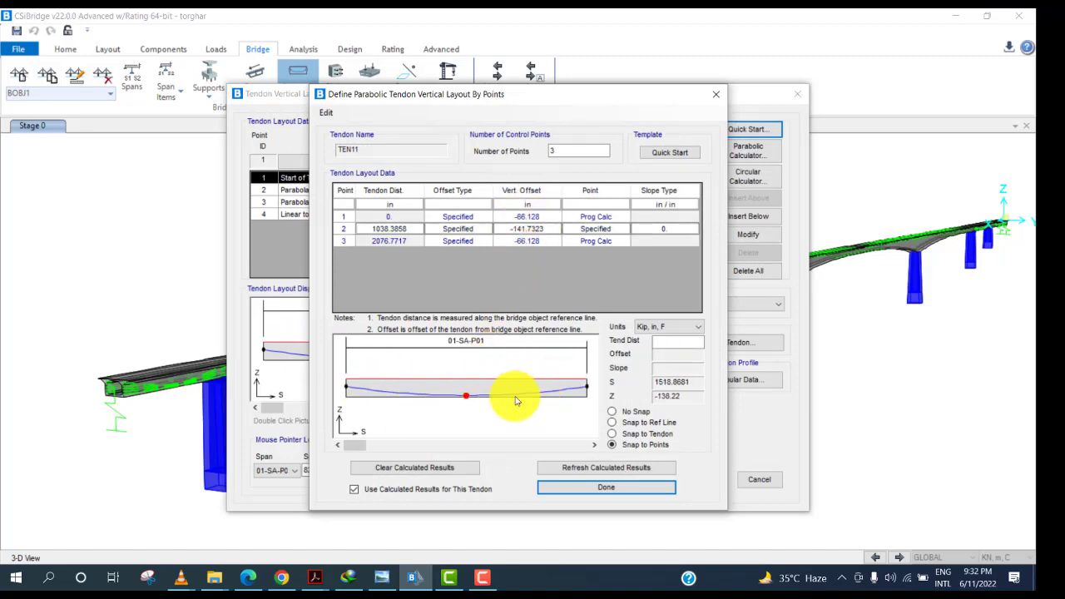
{"action": "left_click", "coordinate": [466, 395]}
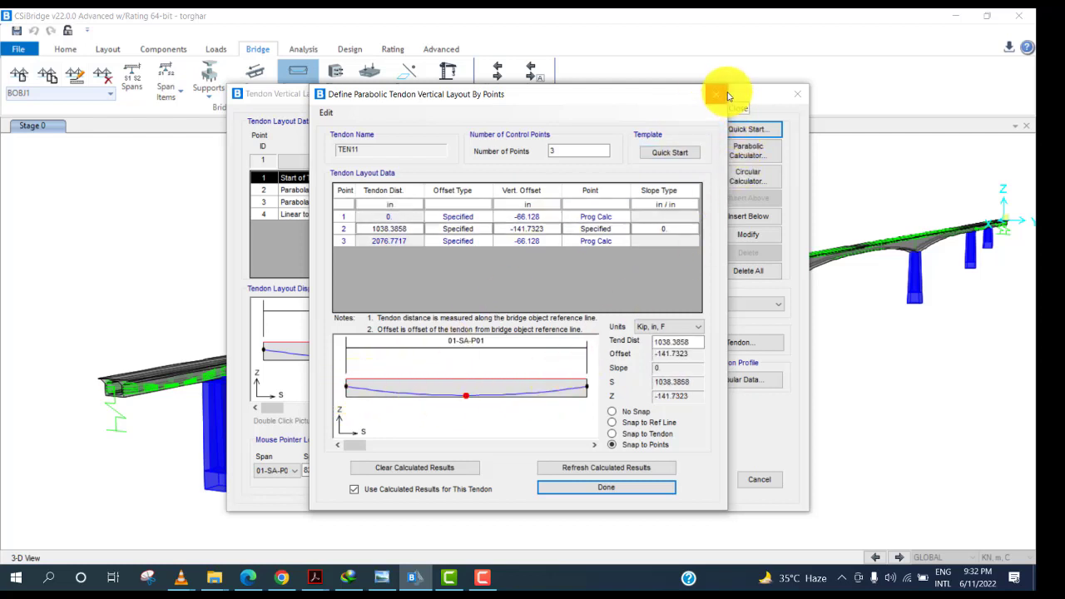
{"action": "left_click", "coordinate": [723, 94]}
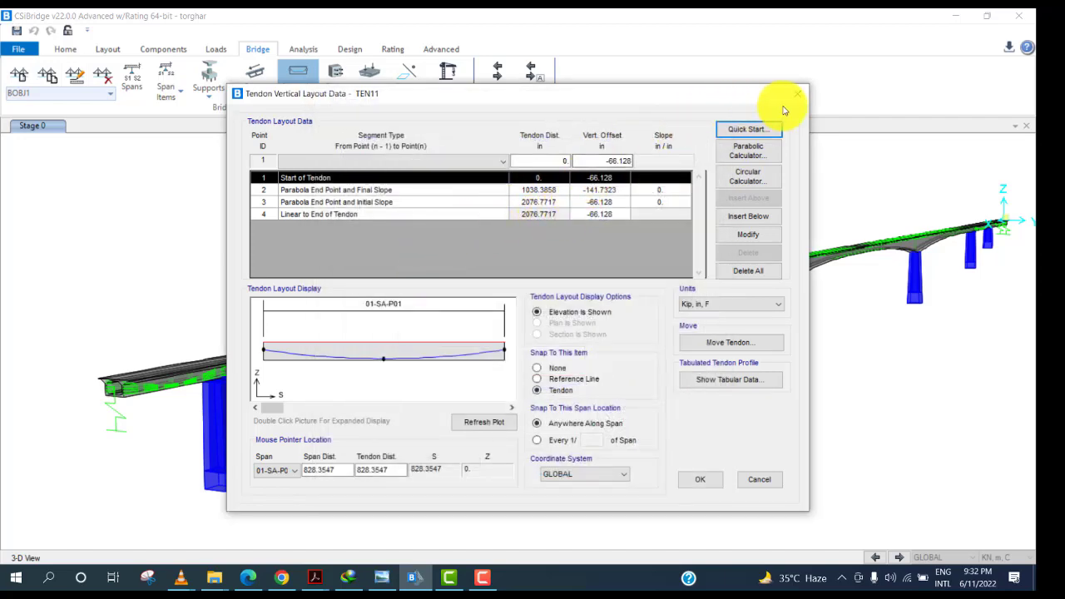
{"action": "left_click", "coordinate": [758, 480]}
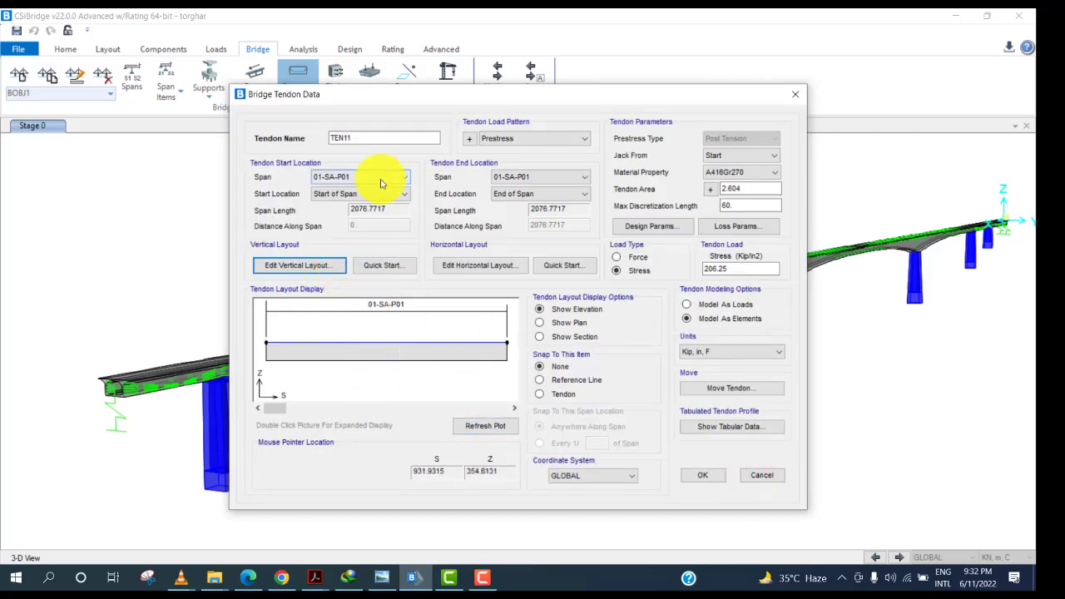
{"action": "left_click", "coordinate": [786, 94]}
Open the existing tendon TEN7 of BOBJ1 to review its data.
{"action": "scroll", "coordinate": [404, 391], "scroll_direction": "down", "scroll_amount": 3}
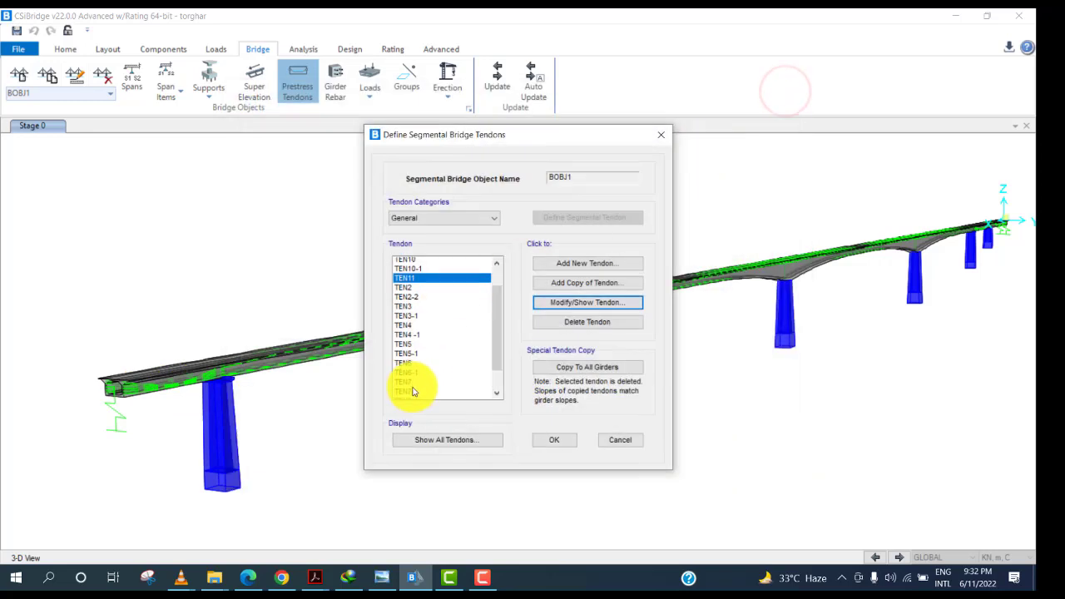
{"action": "left_click", "coordinate": [420, 362]}
{"action": "left_click", "coordinate": [416, 345]}
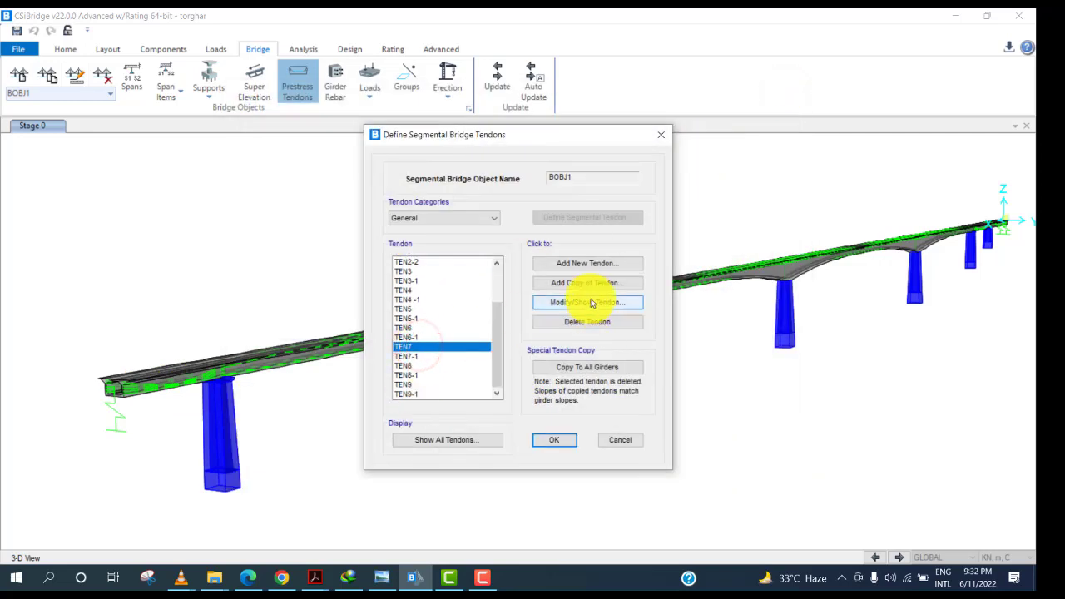
{"action": "left_click", "coordinate": [382, 577]}
{"action": "left_click", "coordinate": [384, 582]}
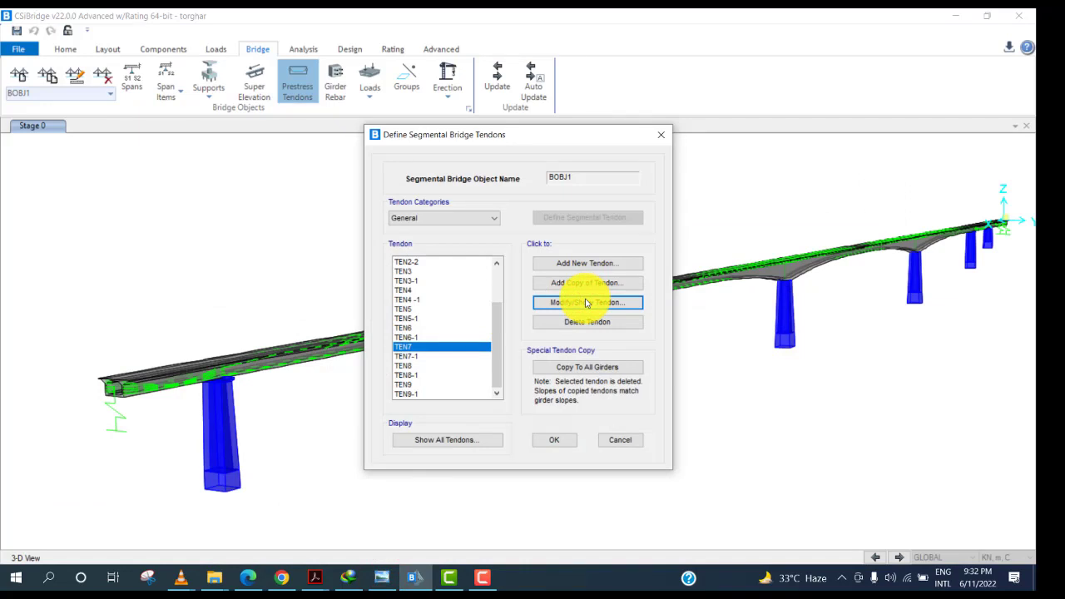
{"action": "left_click", "coordinate": [586, 303]}
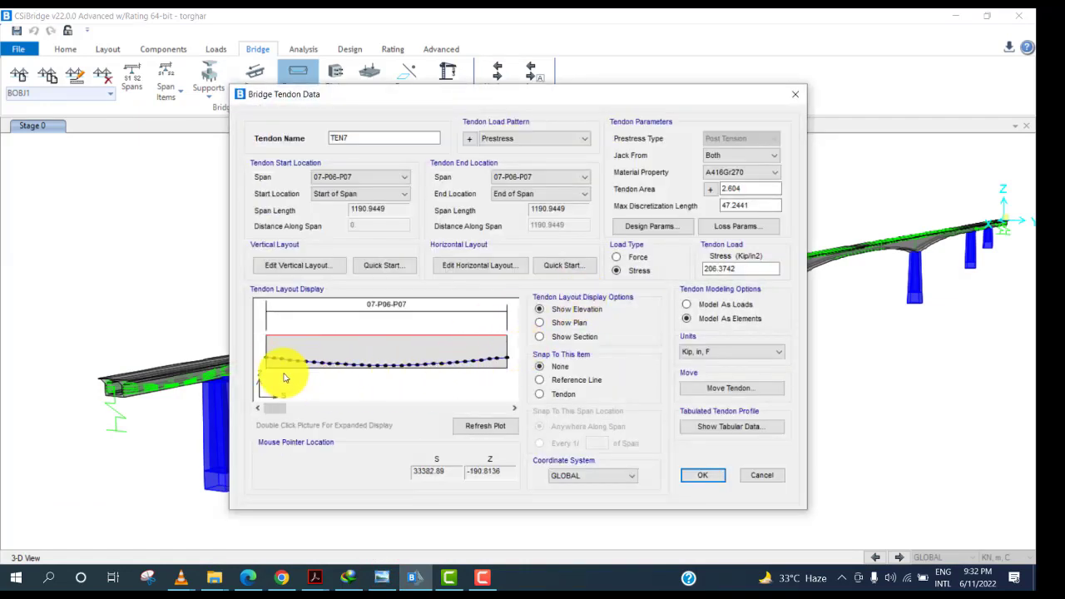
Compare TEN7's profile with the prestressing drawing and close the tendon data.
{"action": "left_click", "coordinate": [384, 580]}
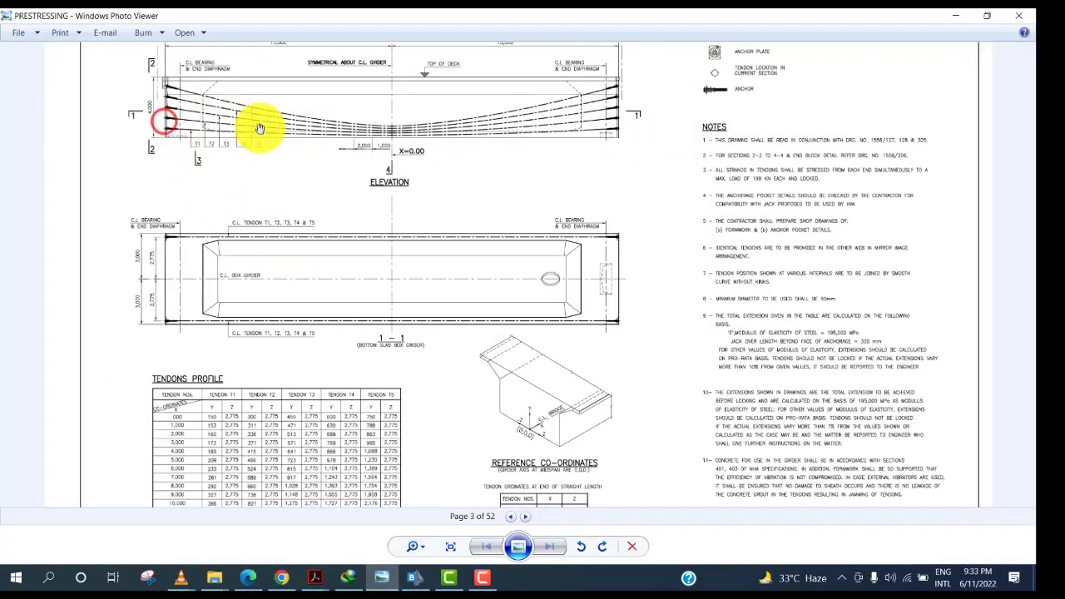
{"action": "left_click", "coordinate": [956, 16]}
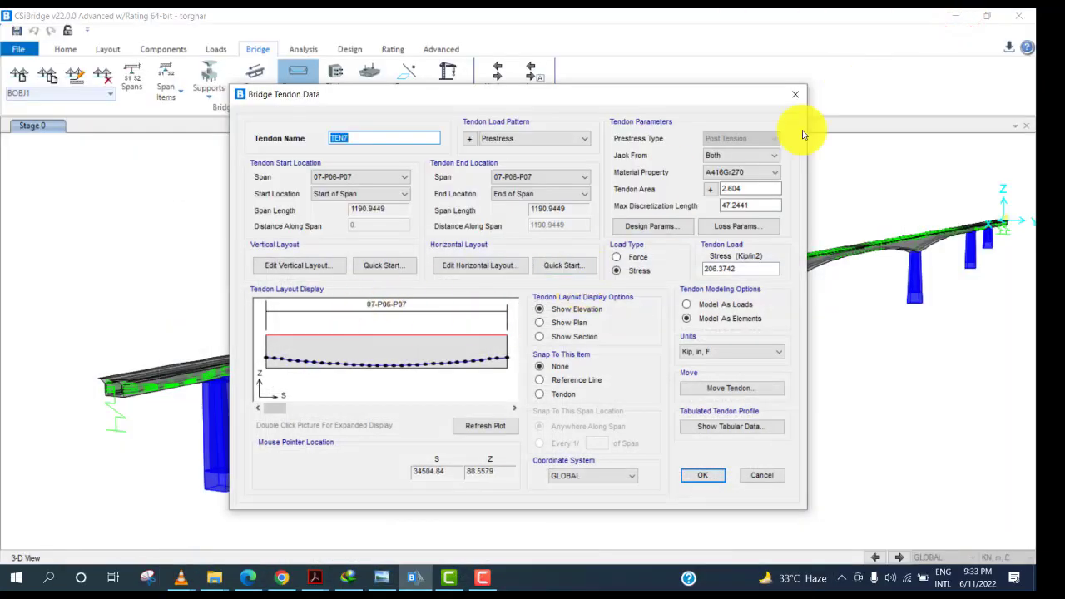
{"action": "left_click", "coordinate": [803, 94]}
Open tendon TEN6 to review its data and close it.
{"action": "left_click", "coordinate": [416, 375]}
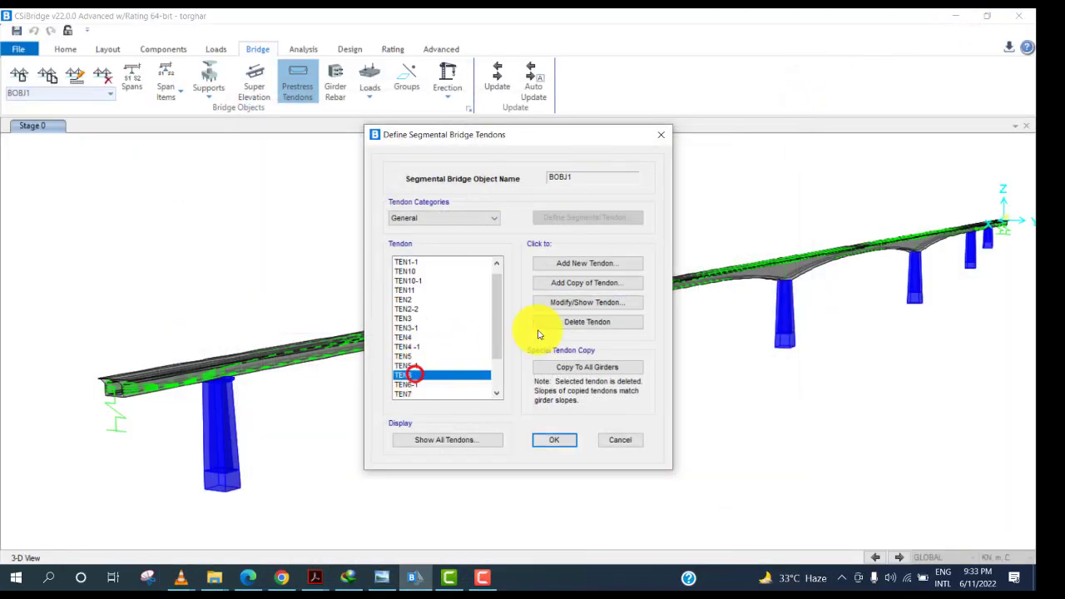
{"action": "left_click", "coordinate": [599, 302]}
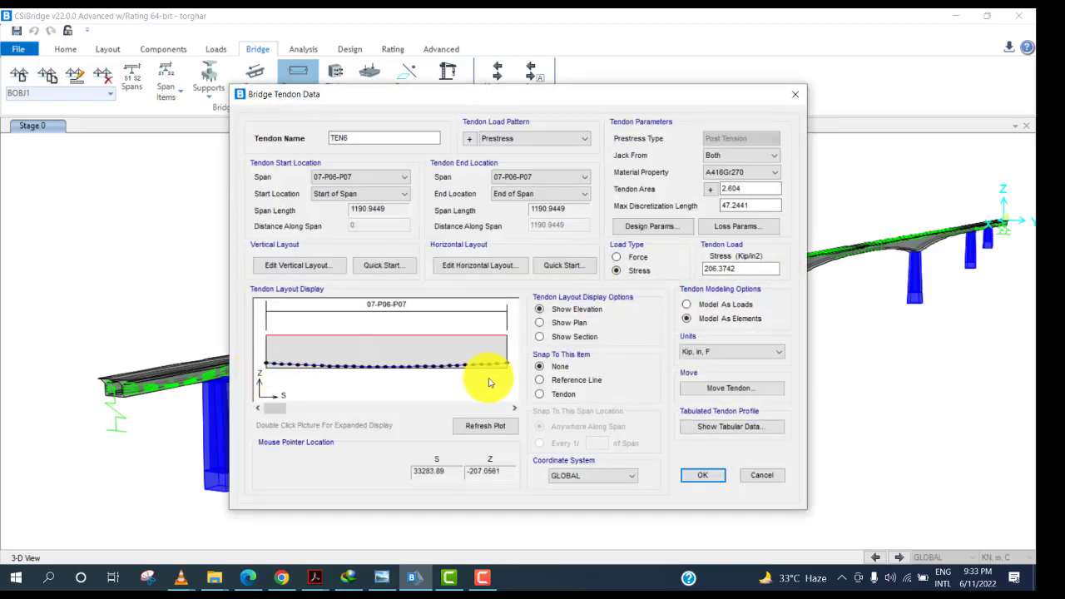
{"action": "left_click", "coordinate": [794, 93]}
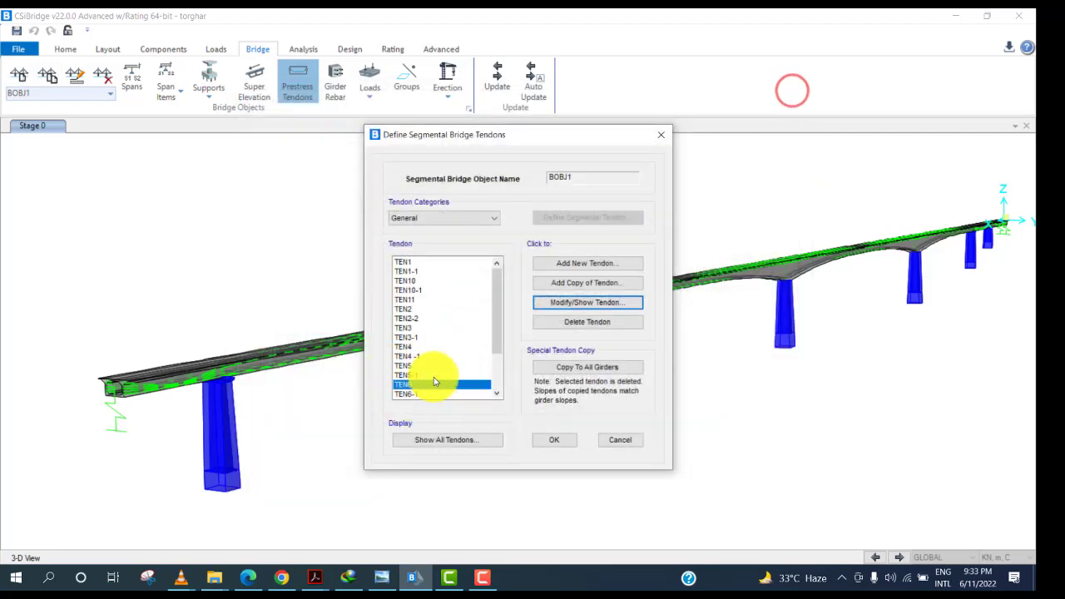
Open TEN7's vertical layout and switch its units to KN, m, C.
{"action": "scroll", "coordinate": [417, 392], "scroll_direction": "down", "scroll_amount": 1}
{"action": "left_click", "coordinate": [414, 375]}
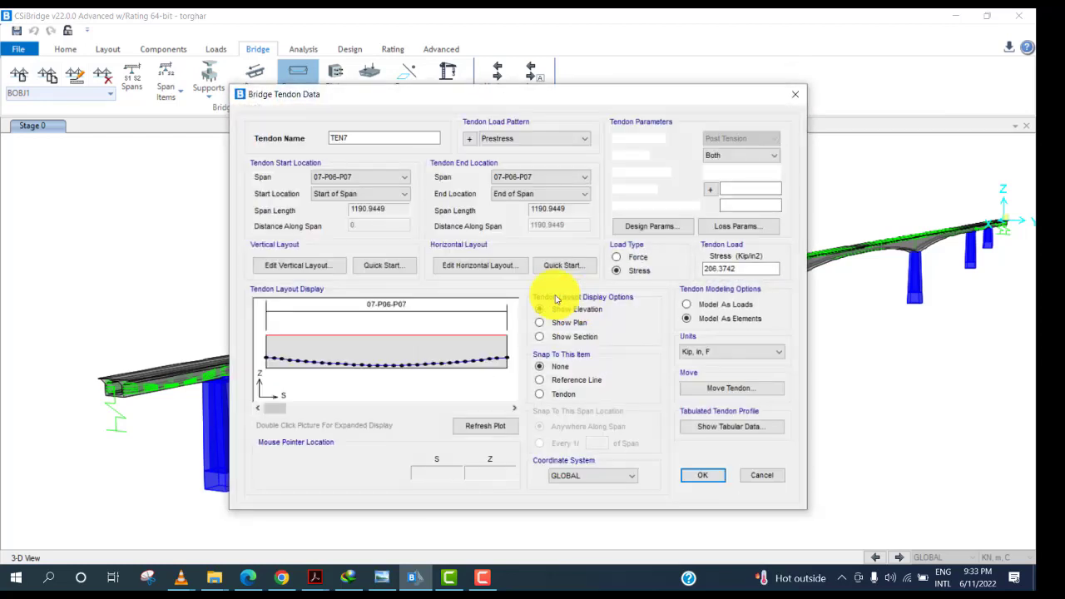
{"action": "left_click", "coordinate": [320, 265]}
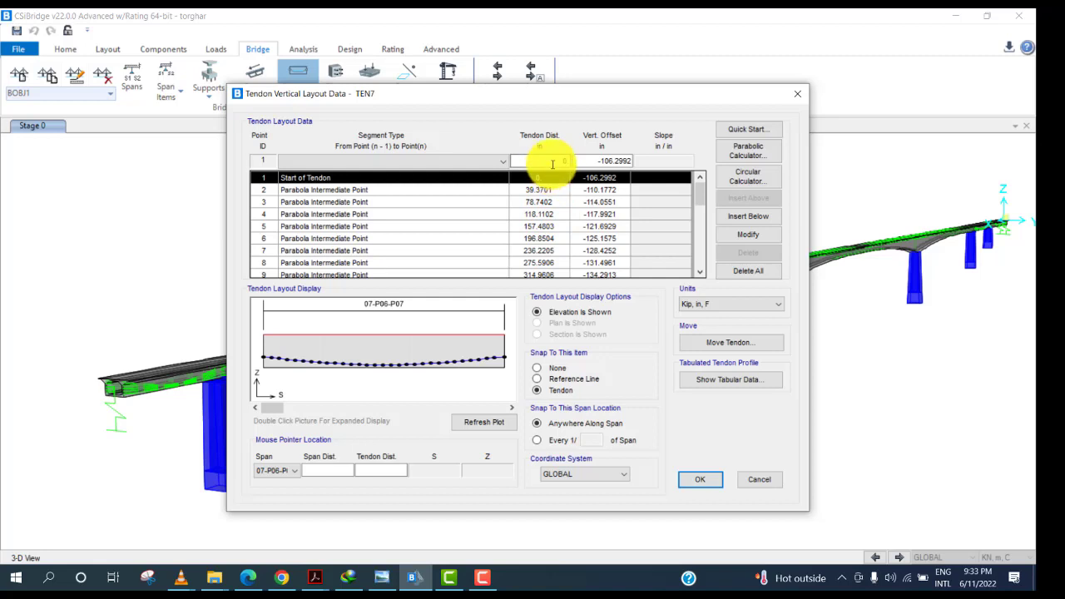
{"action": "left_click", "coordinate": [730, 307]}
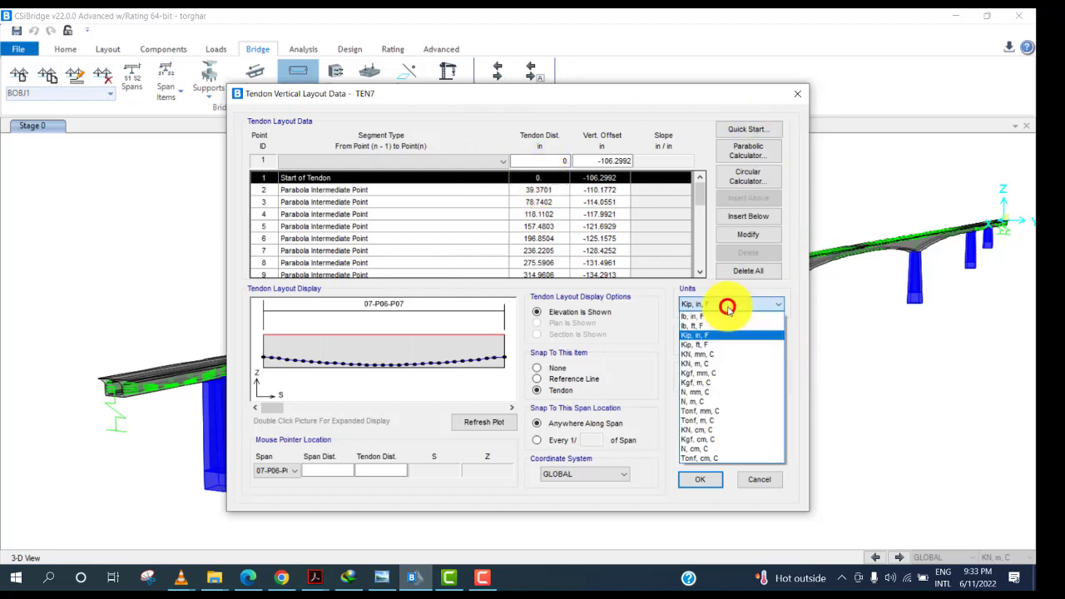
{"action": "left_click", "coordinate": [723, 365]}
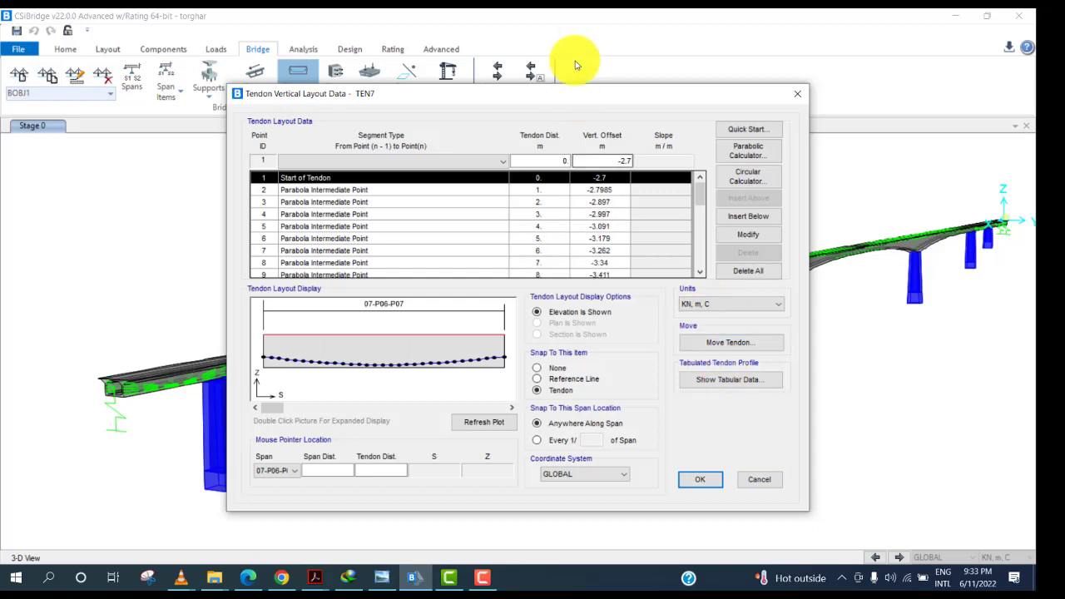
{"action": "left_click_drag", "start_coordinate": [575, 94], "coordinate": [523, 103]}
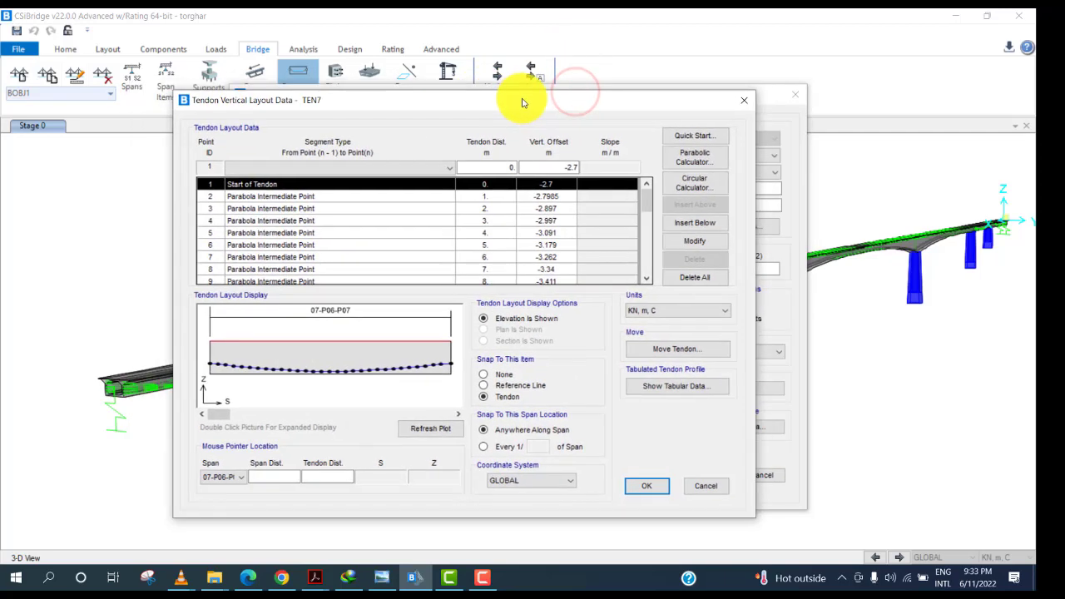
Examine the Tendons Profile table of Y and Z coordinates in the prestressing drawing.
{"action": "left_click", "coordinate": [488, 580]}
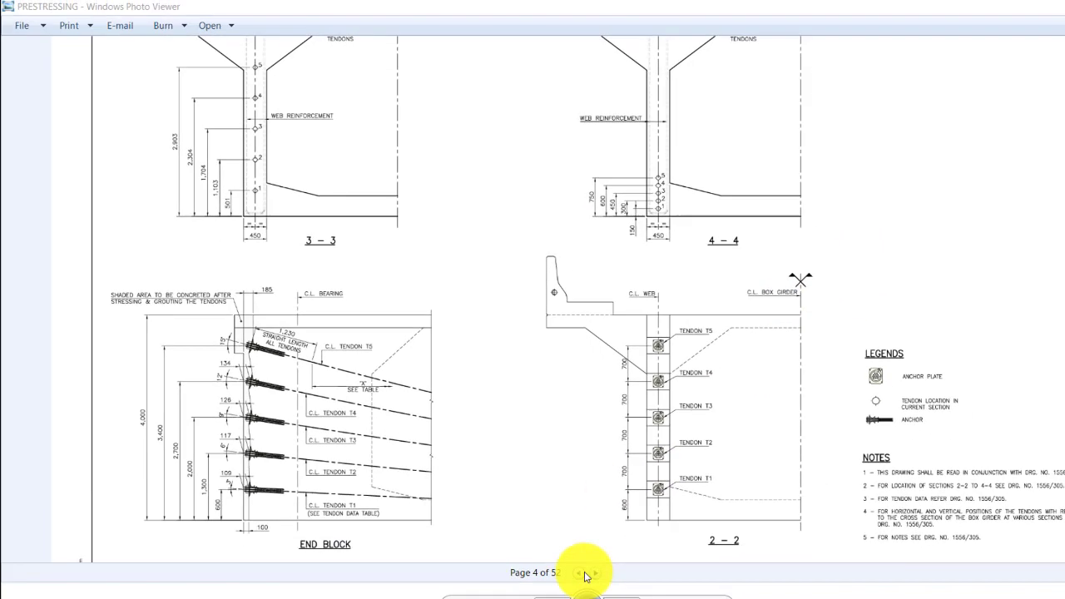
{"action": "left_click", "coordinate": [582, 573]}
{"action": "left_click", "coordinate": [591, 270]}
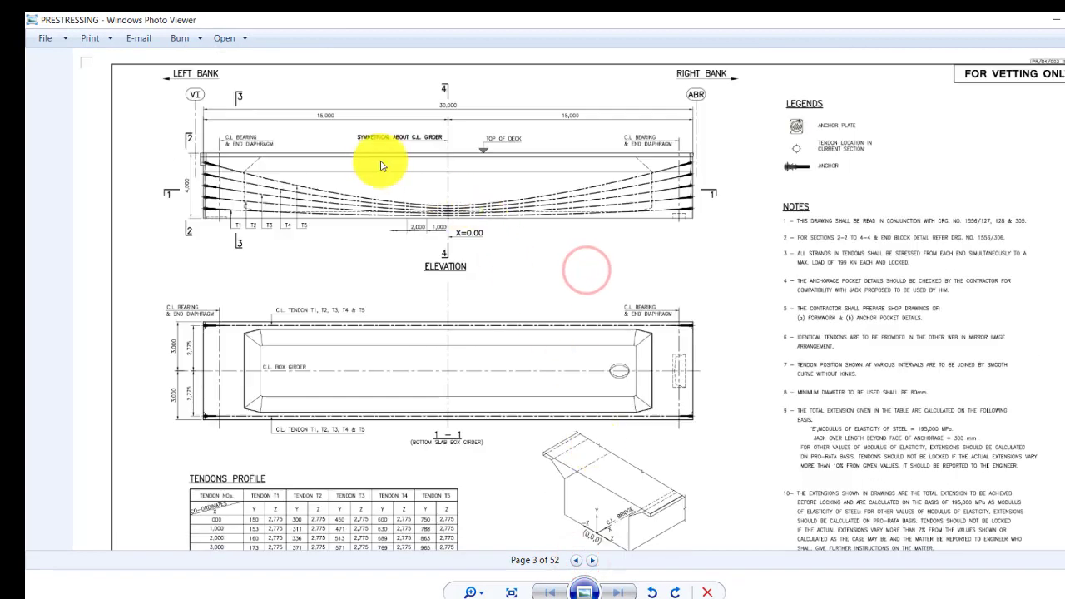
{"action": "left_click", "coordinate": [327, 161]}
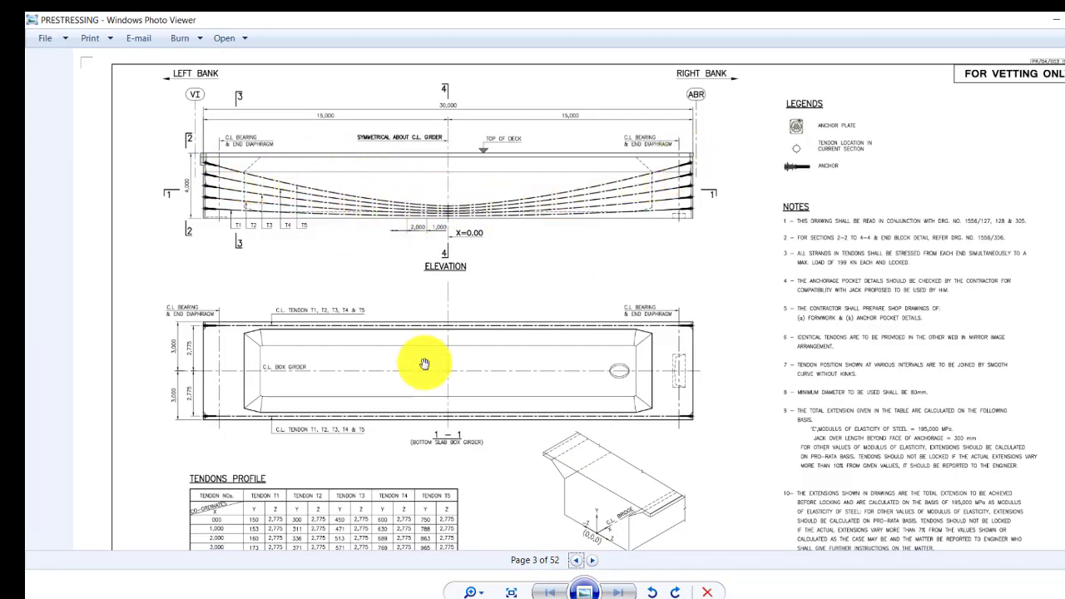
{"action": "left_click_drag", "start_coordinate": [431, 365], "coordinate": [468, 190]}
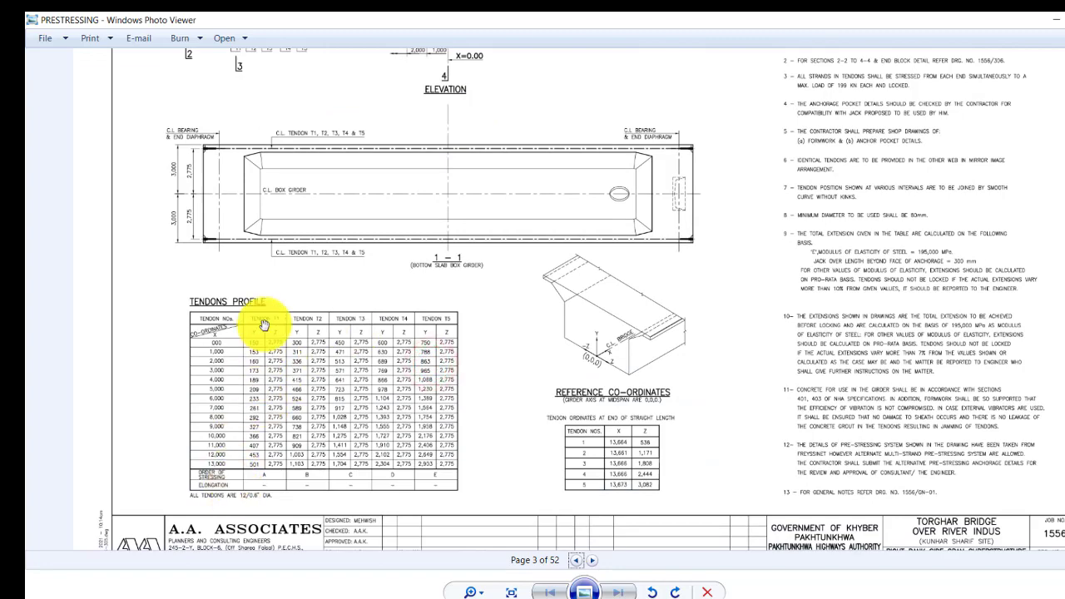
{"action": "left_click_drag", "start_coordinate": [265, 322], "coordinate": [261, 413]}
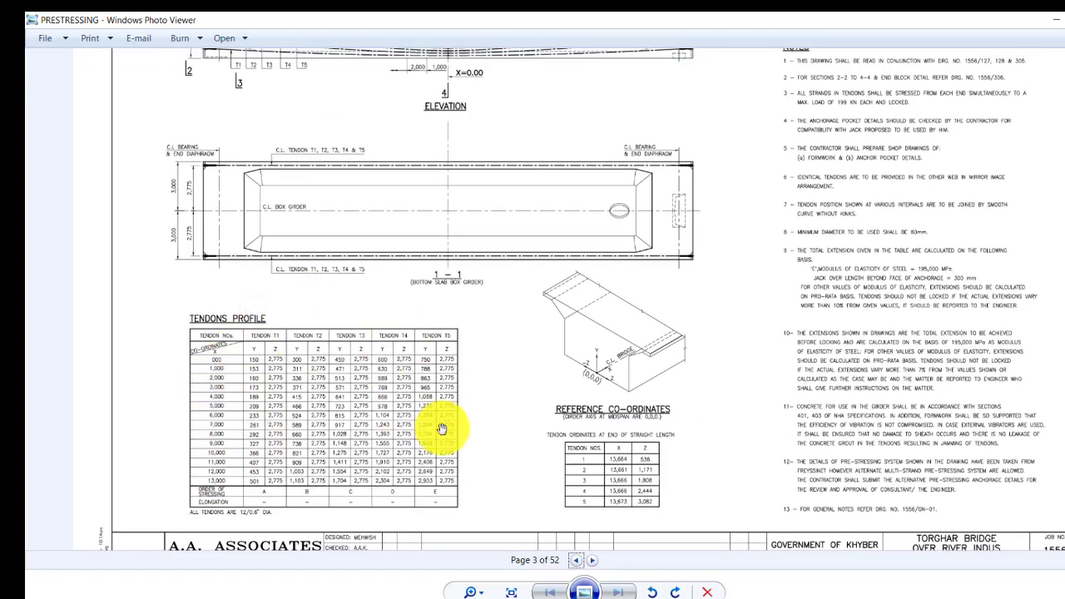
{"action": "scroll", "coordinate": [450, 391], "scroll_direction": "up", "scroll_amount": 1}
{"action": "scroll", "coordinate": [441, 325], "scroll_direction": "up", "scroll_amount": 1}
{"action": "left_click_drag", "start_coordinate": [449, 313], "coordinate": [466, 245]}
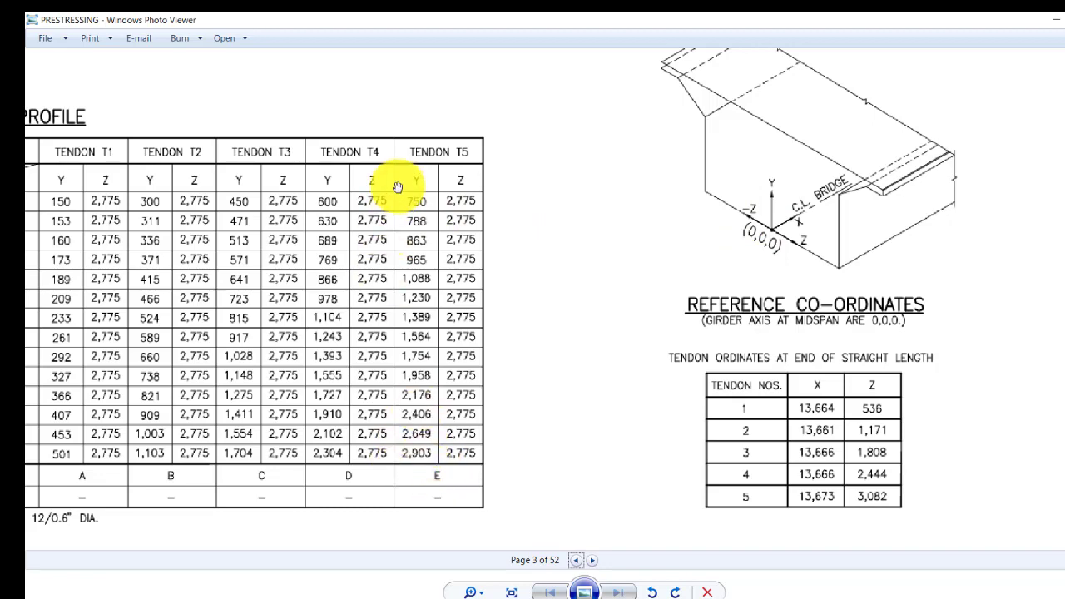
{"action": "left_click_drag", "start_coordinate": [414, 175], "coordinate": [416, 178]}
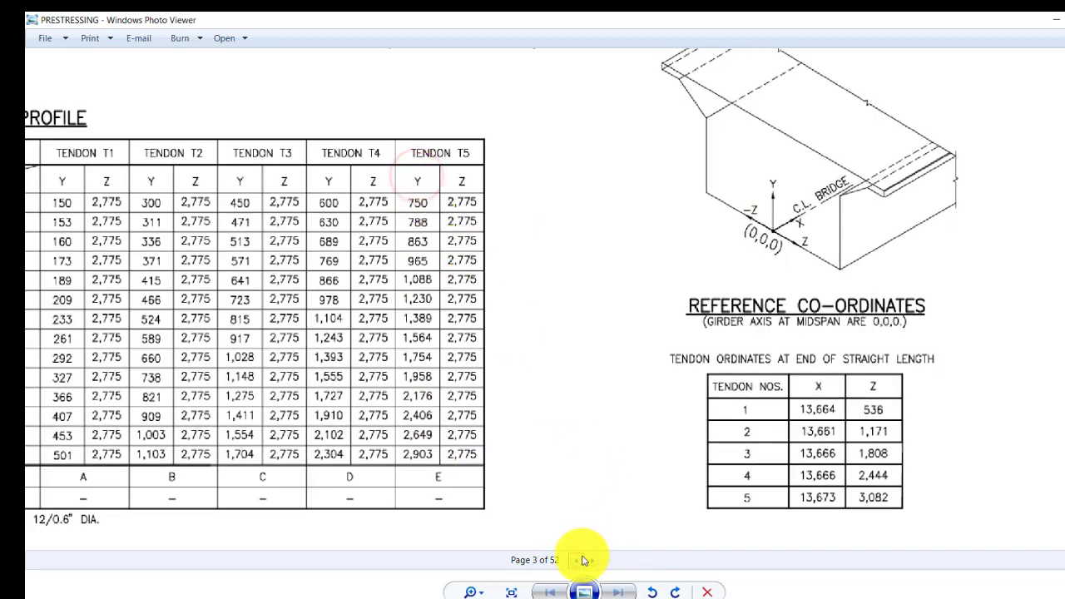
Examine the end block, cross sections and tendon profile table across the prestressing drawing pages.
{"action": "left_click", "coordinate": [594, 562]}
{"action": "mouse_move", "coordinate": [614, 363]}
{"action": "left_mouse_down"}
{"action": "mouse_move", "coordinate": [697, 390]}
{"action": "mouse_move", "coordinate": [842, 412]}
{"action": "left_mouse_up"}
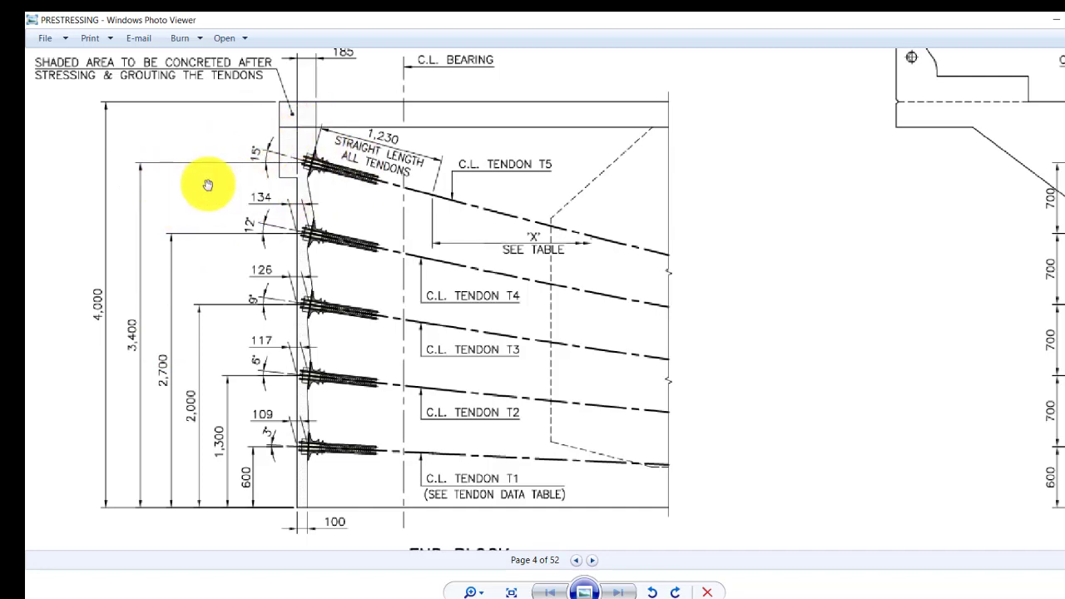
{"action": "mouse_move", "coordinate": [257, 206]}
{"action": "left_mouse_down"}
{"action": "mouse_move", "coordinate": [278, 309]}
{"action": "mouse_move", "coordinate": [408, 363]}
{"action": "left_mouse_up"}
{"action": "mouse_move", "coordinate": [457, 183]}
{"action": "left_mouse_down"}
{"action": "mouse_move", "coordinate": [446, 414]}
{"action": "mouse_move", "coordinate": [397, 297]}
{"action": "left_mouse_up"}
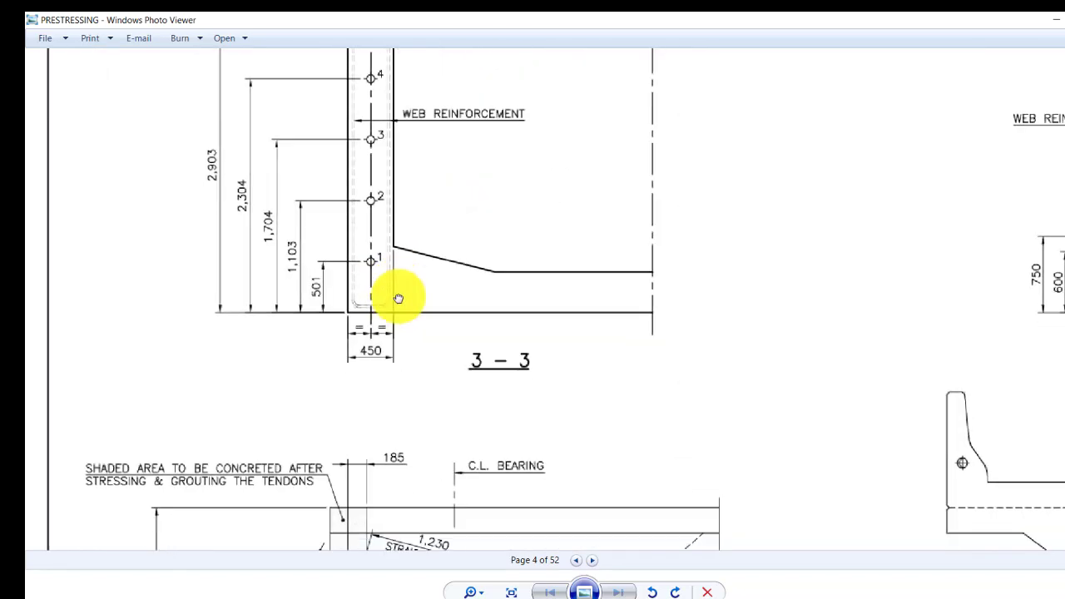
{"action": "mouse_move", "coordinate": [488, 257]}
{"action": "left_mouse_down"}
{"action": "mouse_move", "coordinate": [466, 325]}
{"action": "mouse_move", "coordinate": [430, 222]}
{"action": "left_mouse_up"}
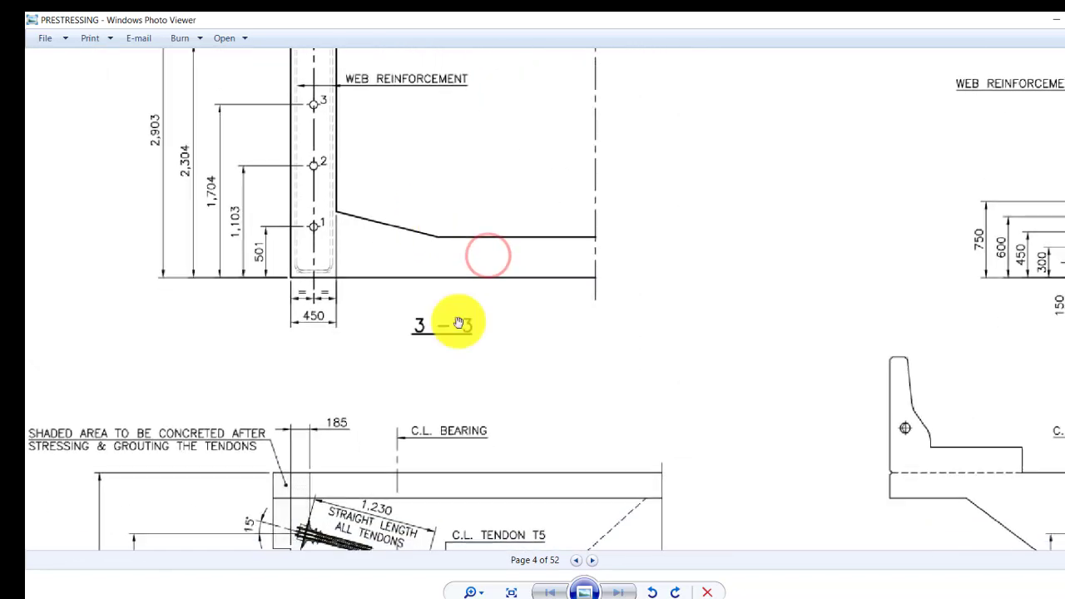
{"action": "left_click", "coordinate": [580, 564]}
{"action": "scroll", "coordinate": [592, 466], "scroll_direction": "down", "scroll_amount": 3}
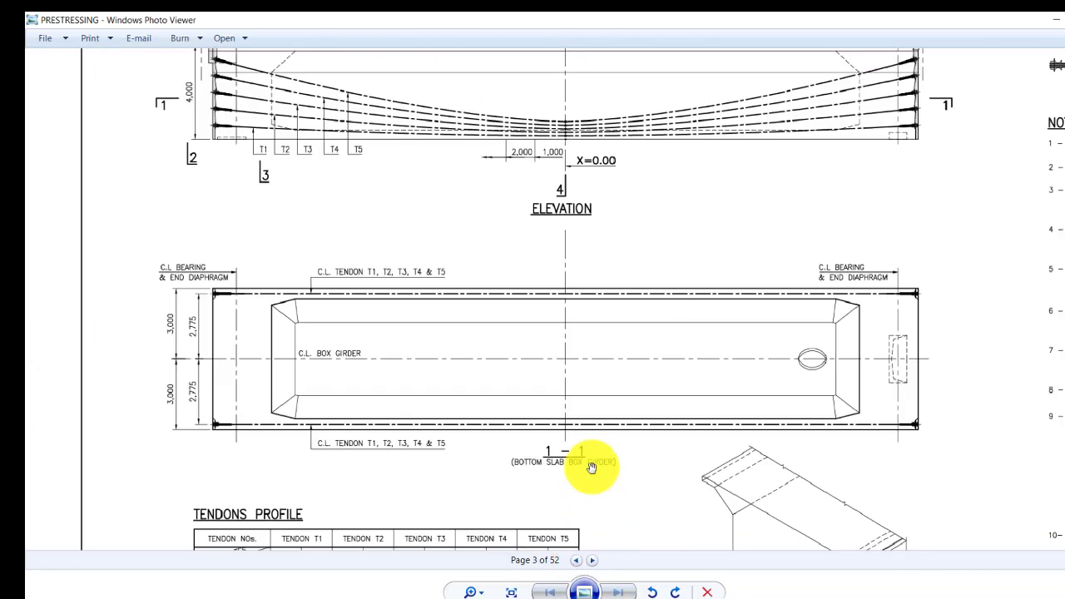
{"action": "left_click_drag", "start_coordinate": [594, 469], "coordinate": [553, 274]}
{"action": "mouse_move", "coordinate": [512, 451]}
{"action": "left_mouse_down"}
{"action": "mouse_move", "coordinate": [36, 542]}
{"action": "mouse_move", "coordinate": [17, 504]}
{"action": "left_mouse_up"}
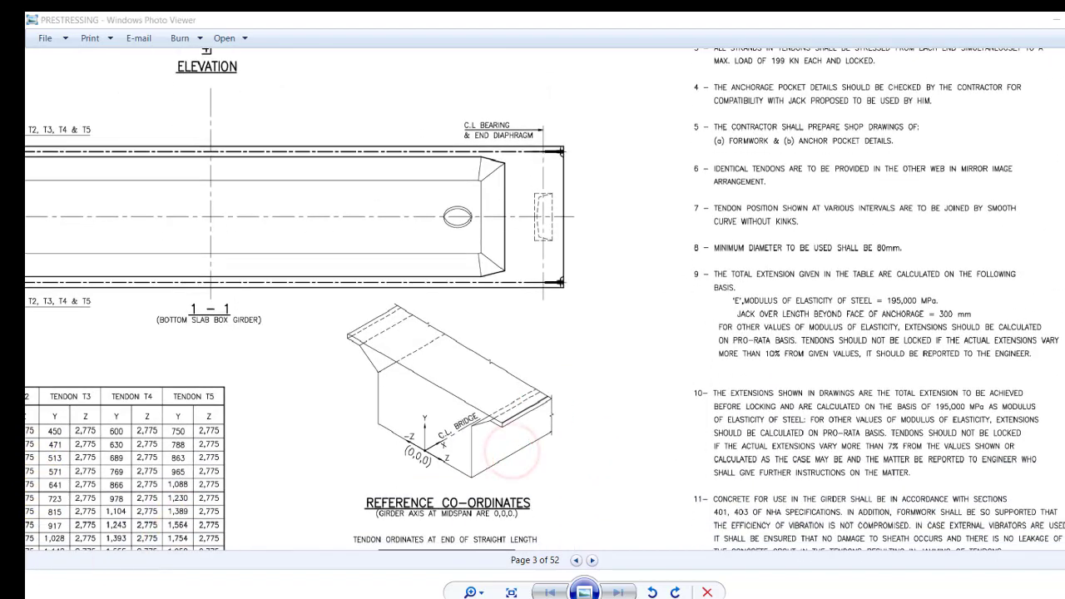
{"action": "mouse_move", "coordinate": [550, 359]}
{"action": "left_mouse_down"}
{"action": "mouse_move", "coordinate": [668, 257]}
{"action": "mouse_move", "coordinate": [602, 321]}
{"action": "mouse_move", "coordinate": [758, 288]}
{"action": "left_mouse_up"}
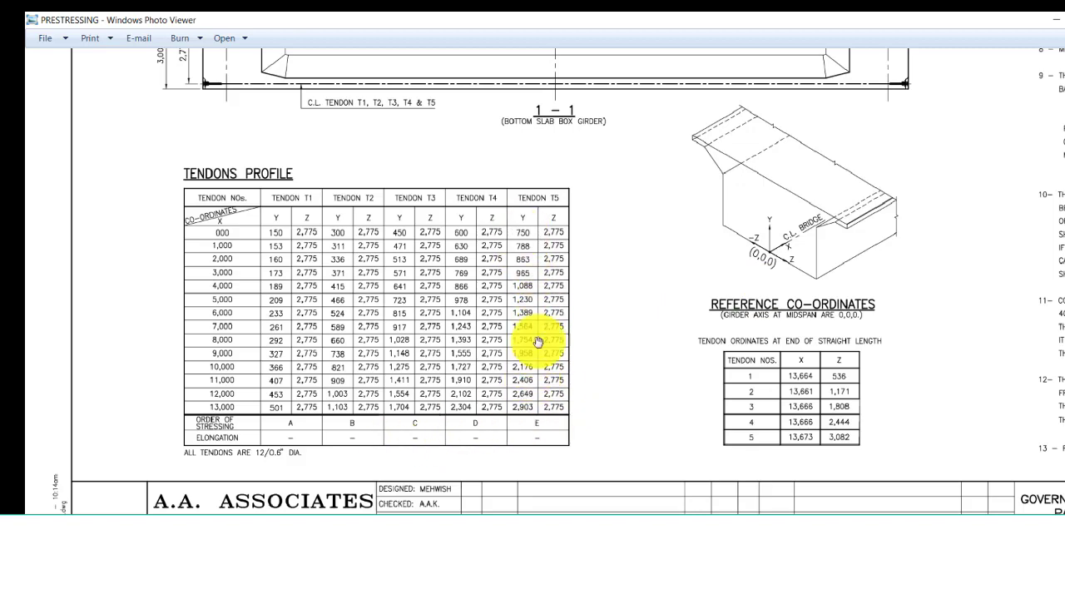
Close TEN10's vertical layout data and open tendon TEN11 for modification.
{"action": "key", "text": "alt+Tab"}
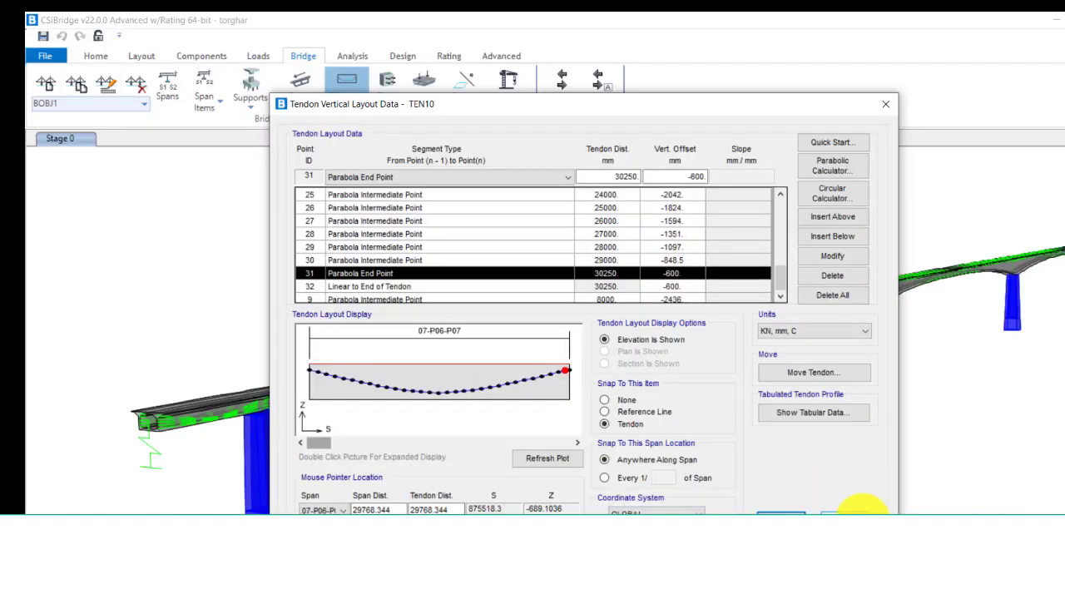
{"action": "left_click", "coordinate": [860, 509]}
{"action": "left_click", "coordinate": [856, 516]}
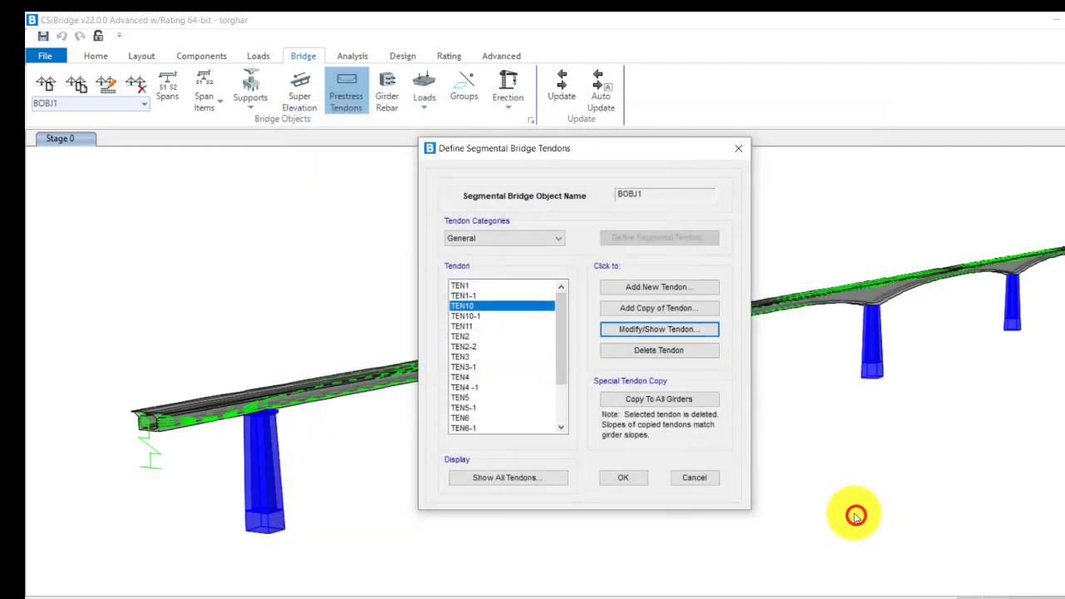
{"action": "left_click", "coordinate": [456, 327]}
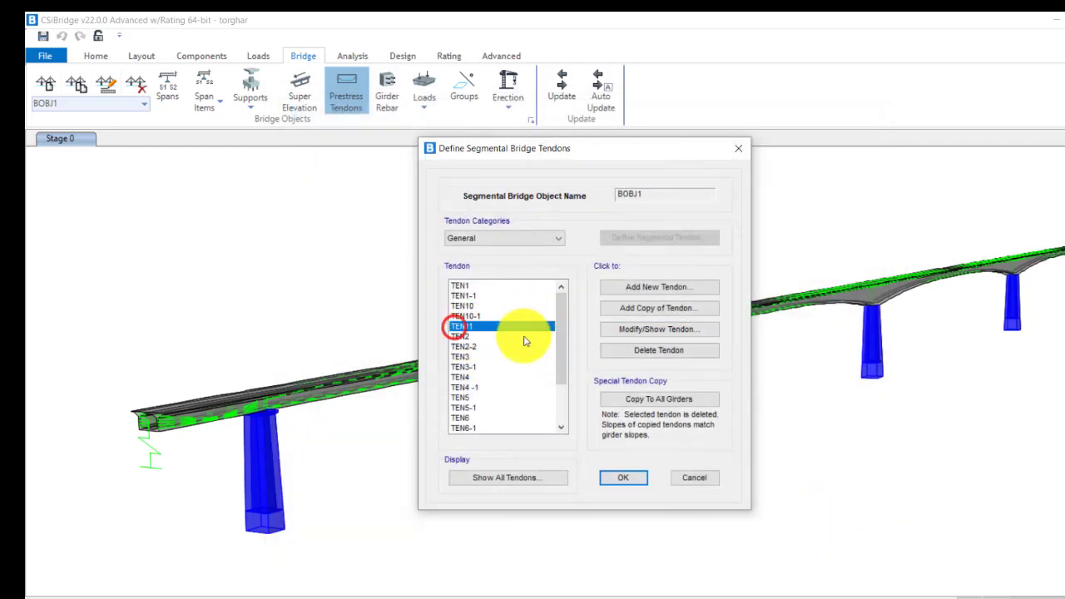
{"action": "left_click", "coordinate": [653, 326]}
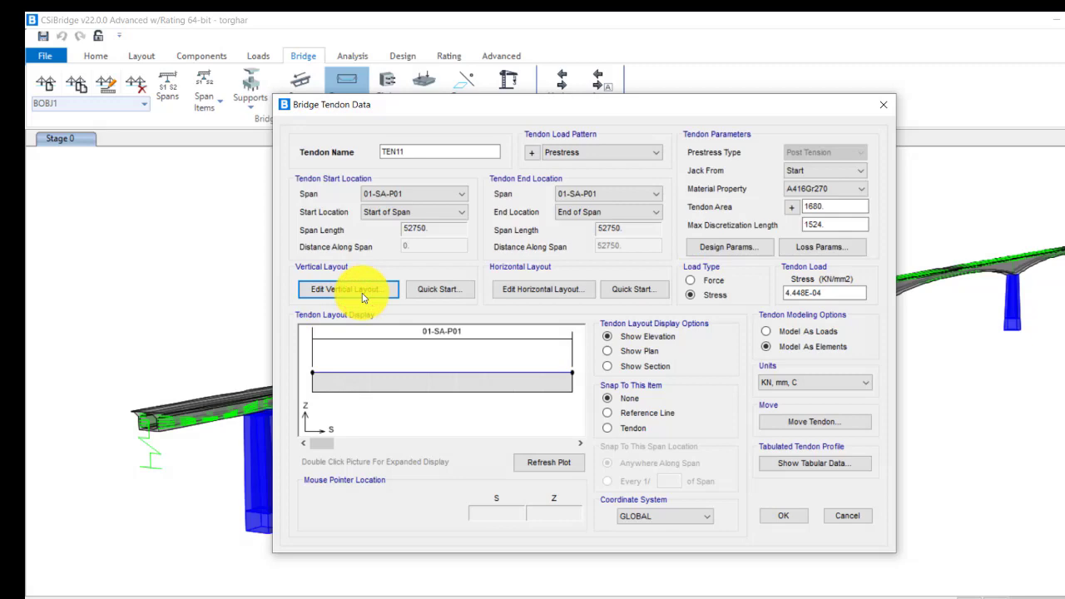
Set TEN11's start span and end span both to 07-P06-P07.
{"action": "left_click", "coordinate": [362, 291]}
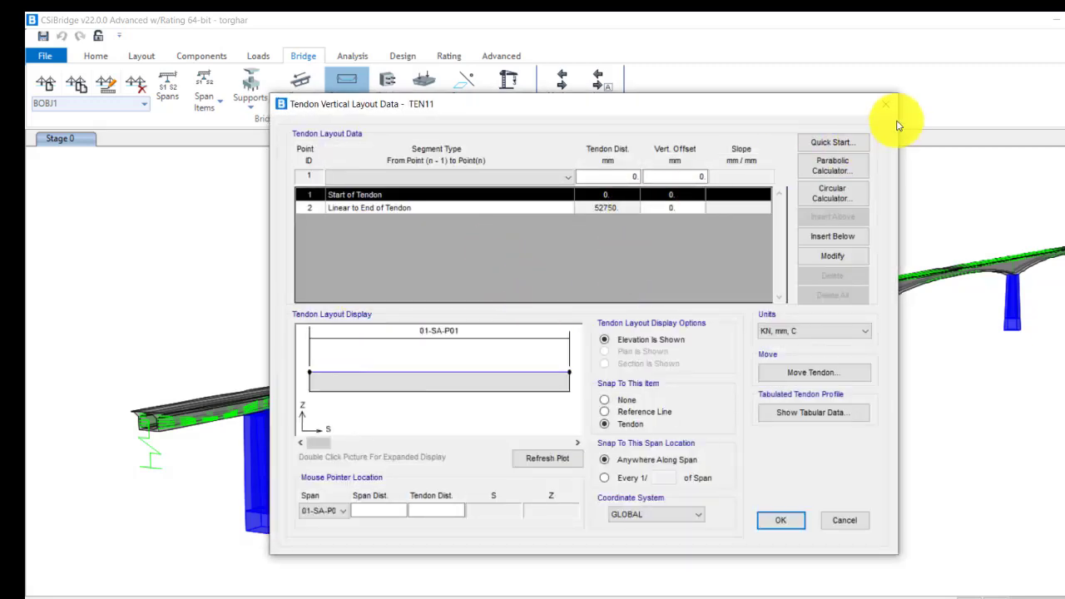
{"action": "left_click", "coordinate": [887, 105]}
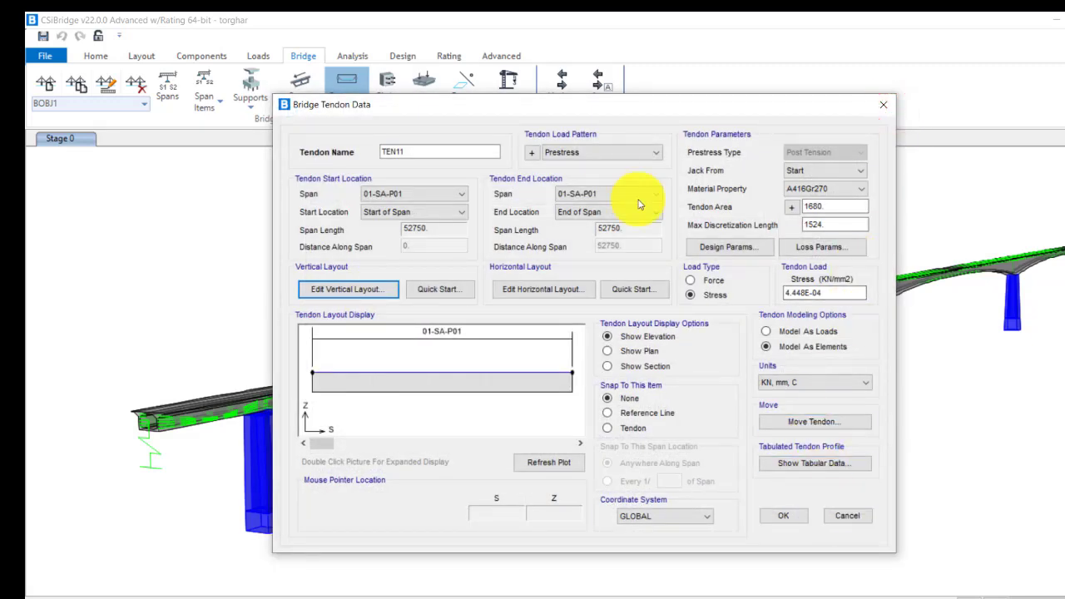
{"action": "left_click", "coordinate": [596, 200]}
{"action": "left_click", "coordinate": [588, 267]}
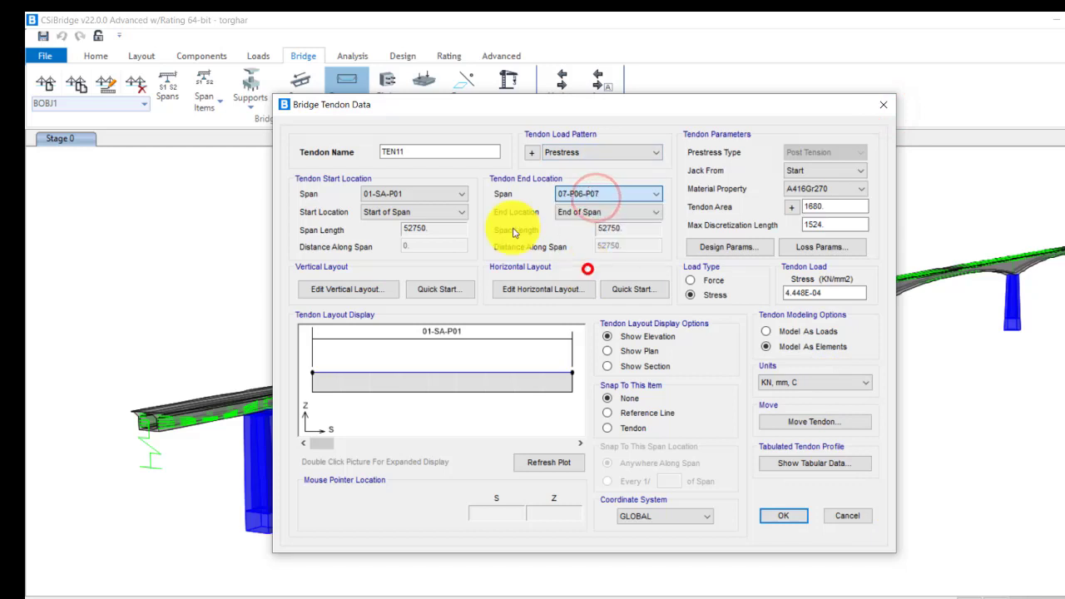
{"action": "left_click", "coordinate": [458, 197]}
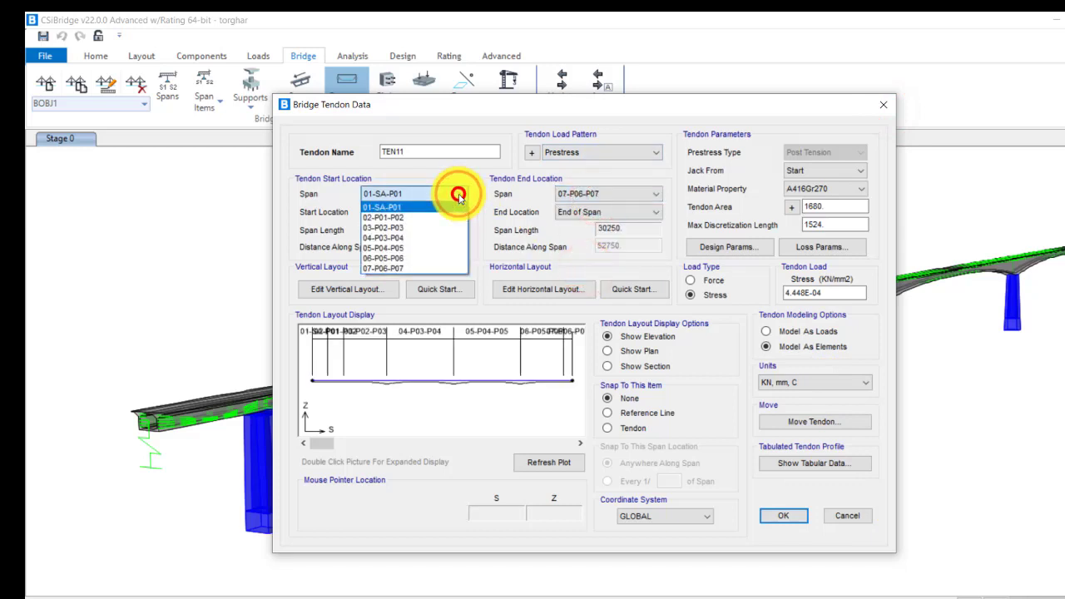
{"action": "left_click", "coordinate": [422, 272]}
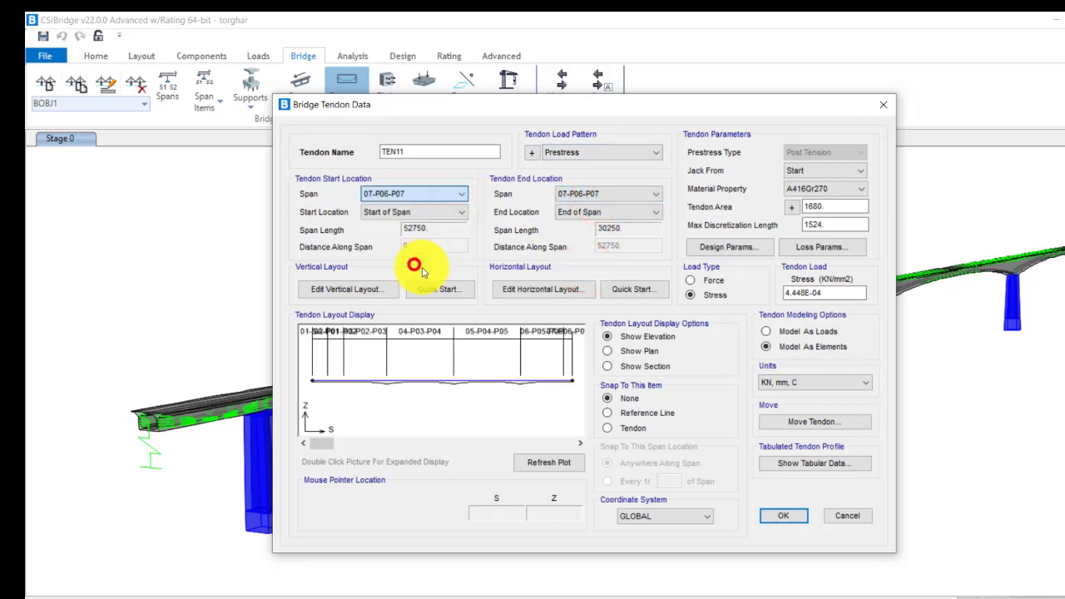
Open TEN11's vertical layout and compare it with the drawing's elevation and tendon profile table.
{"action": "left_click", "coordinate": [370, 289]}
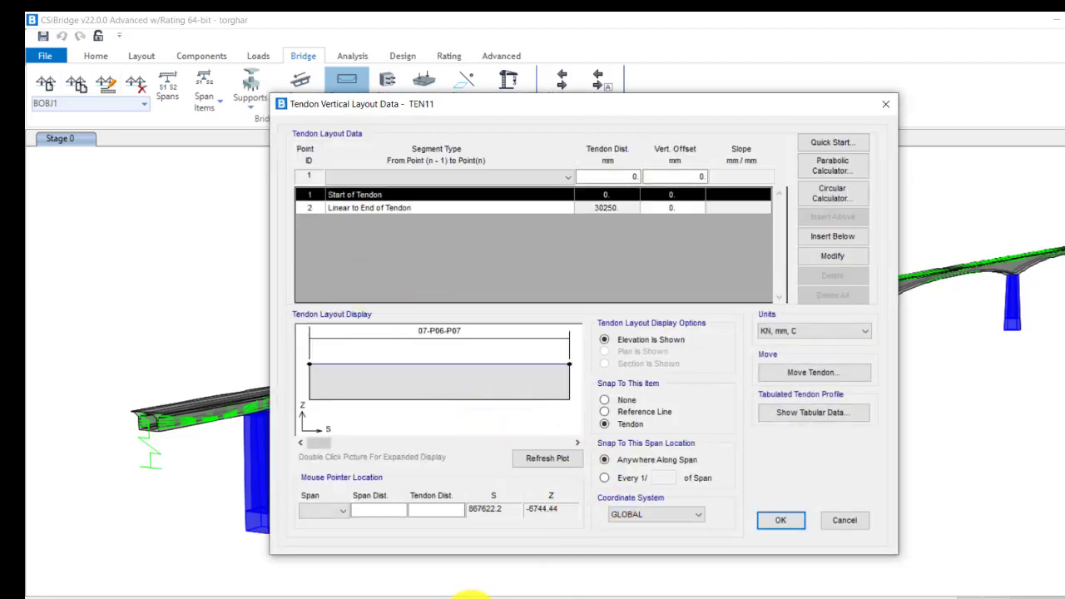
{"action": "left_click", "coordinate": [471, 594]}
{"action": "left_click_drag", "start_coordinate": [428, 217], "coordinate": [437, 544]}
{"action": "left_click_drag", "start_coordinate": [445, 258], "coordinate": [446, 390]}
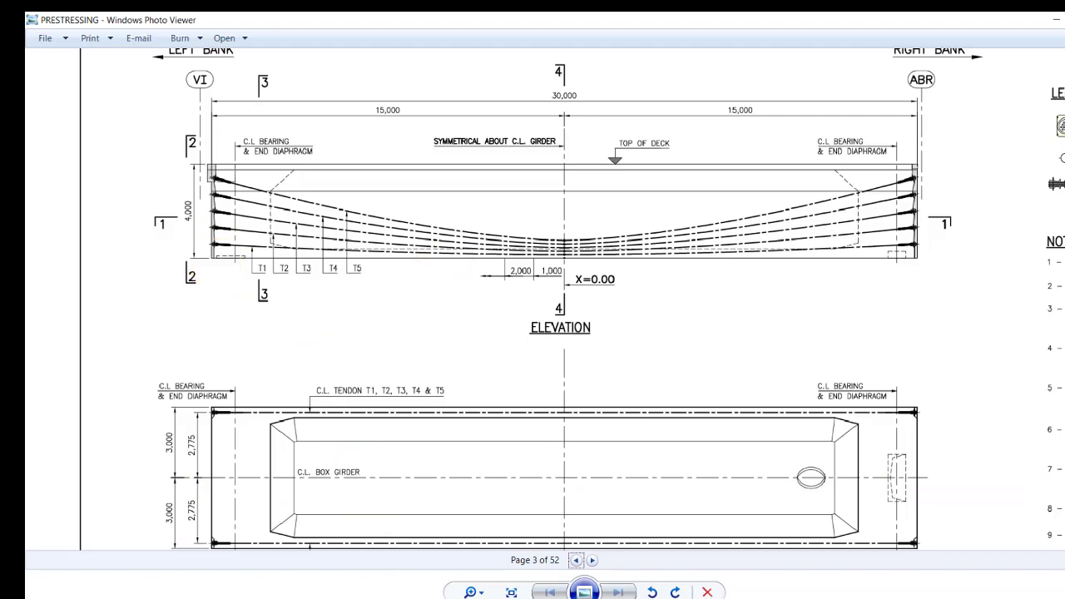
{"action": "key", "text": "alt+Tab"}
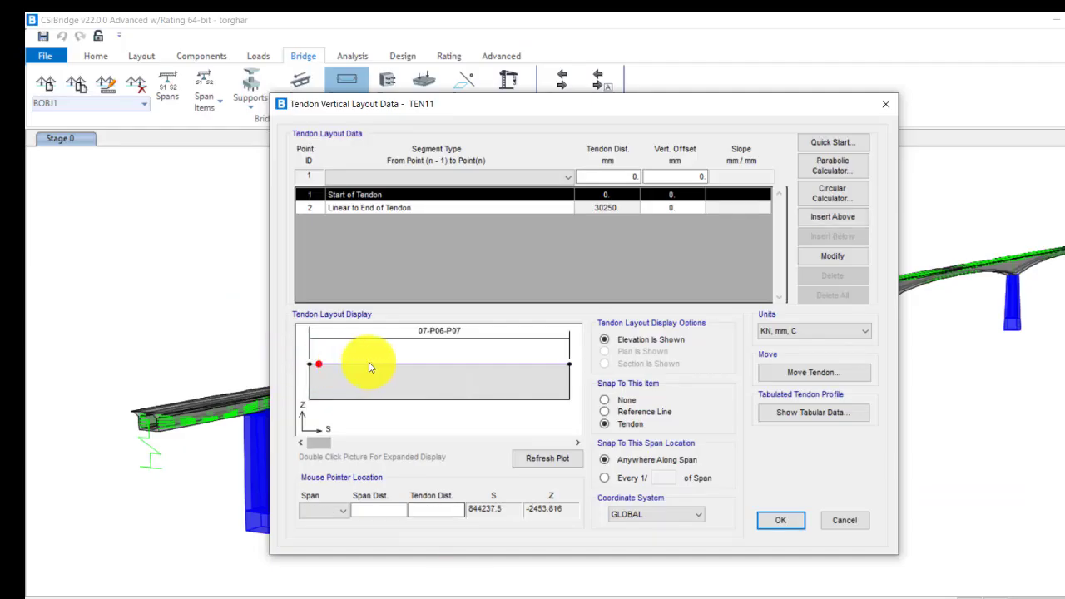
{"action": "left_click", "coordinate": [569, 364]}
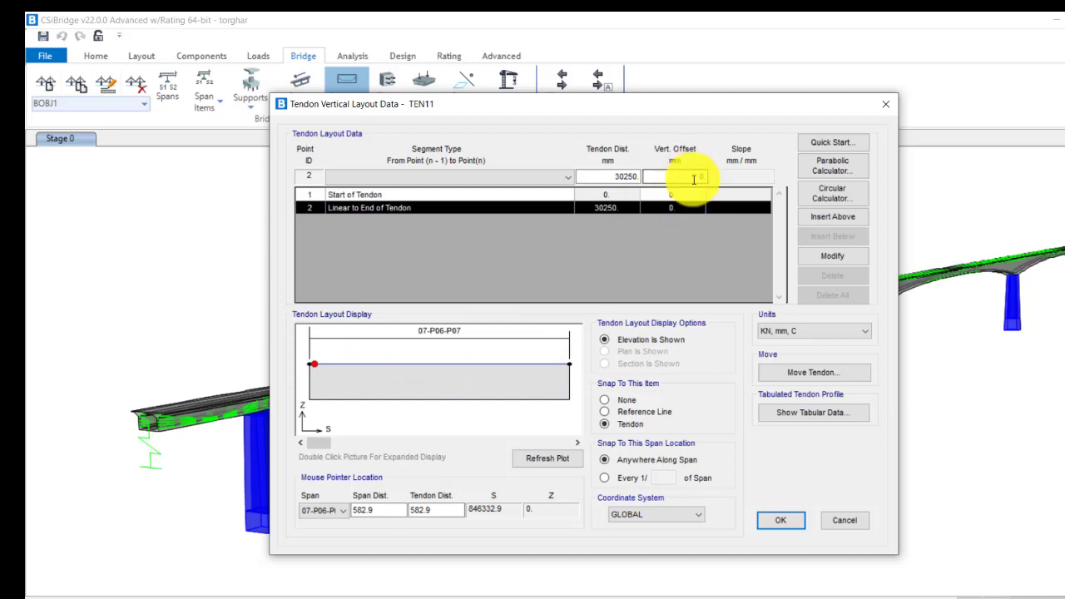
{"action": "left_click", "coordinate": [430, 598]}
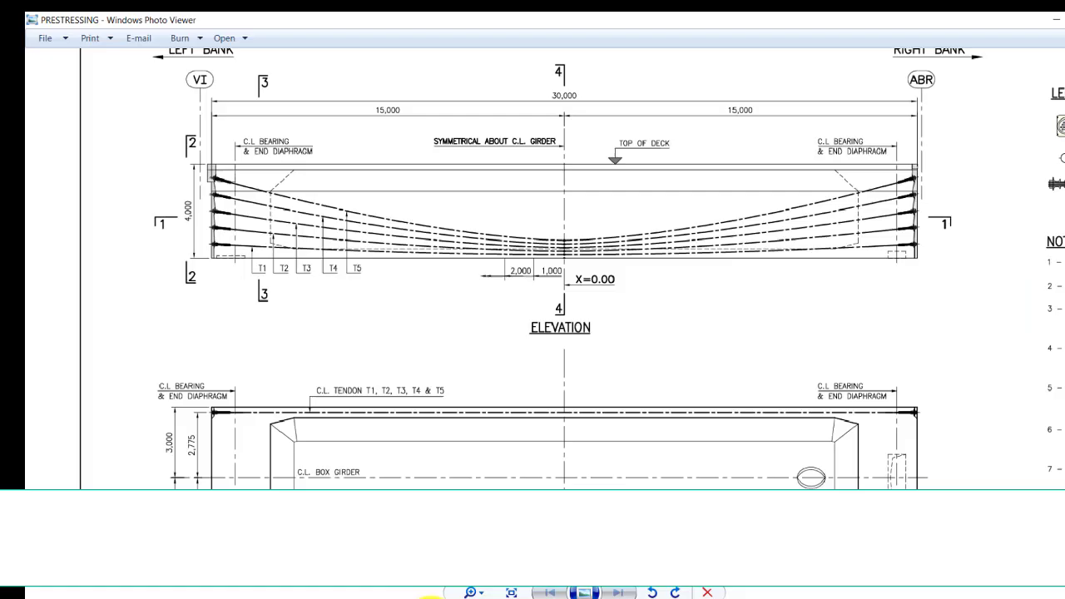
{"action": "left_click_drag", "start_coordinate": [278, 483], "coordinate": [367, 175]}
{"action": "left_click_drag", "start_coordinate": [428, 369], "coordinate": [406, 236]}
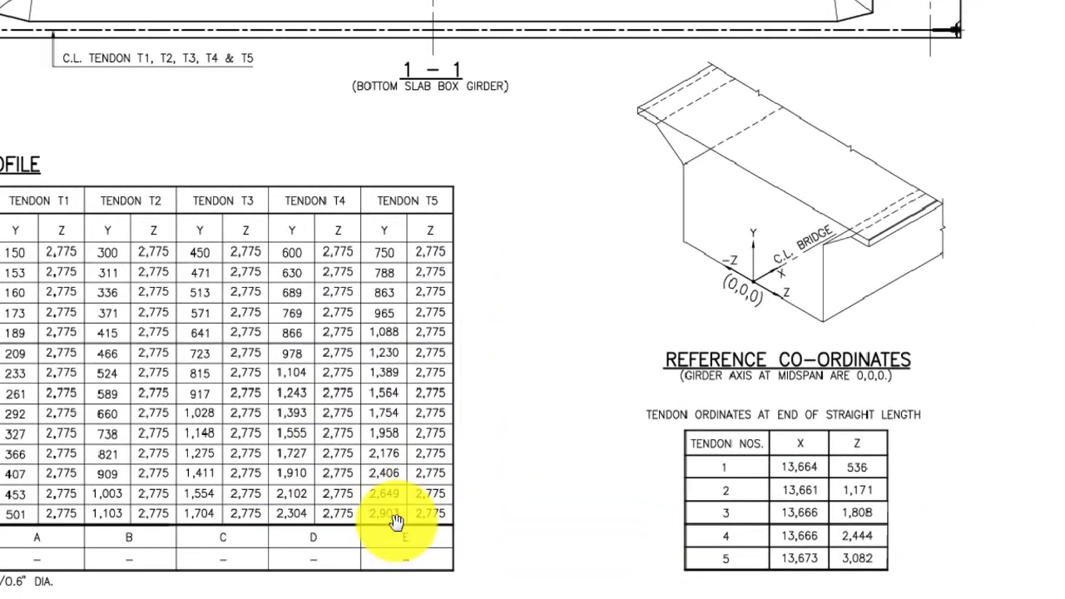
{"action": "left_click", "coordinate": [391, 587]}
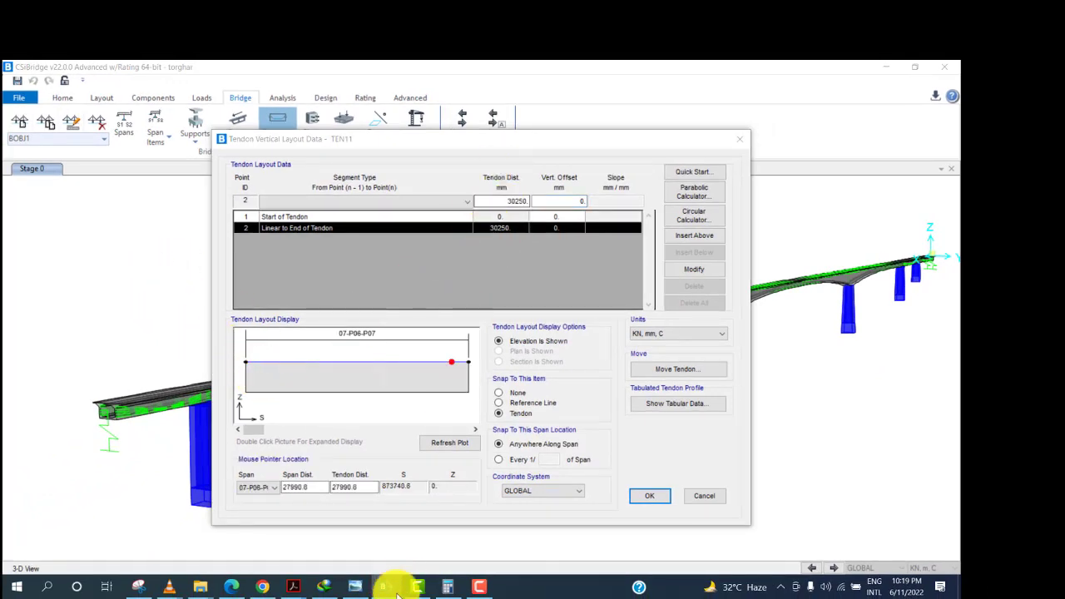
Set the vertical offsets of both the end and start points of TEN11 to -600 mm.
{"action": "left_click", "coordinate": [358, 589]}
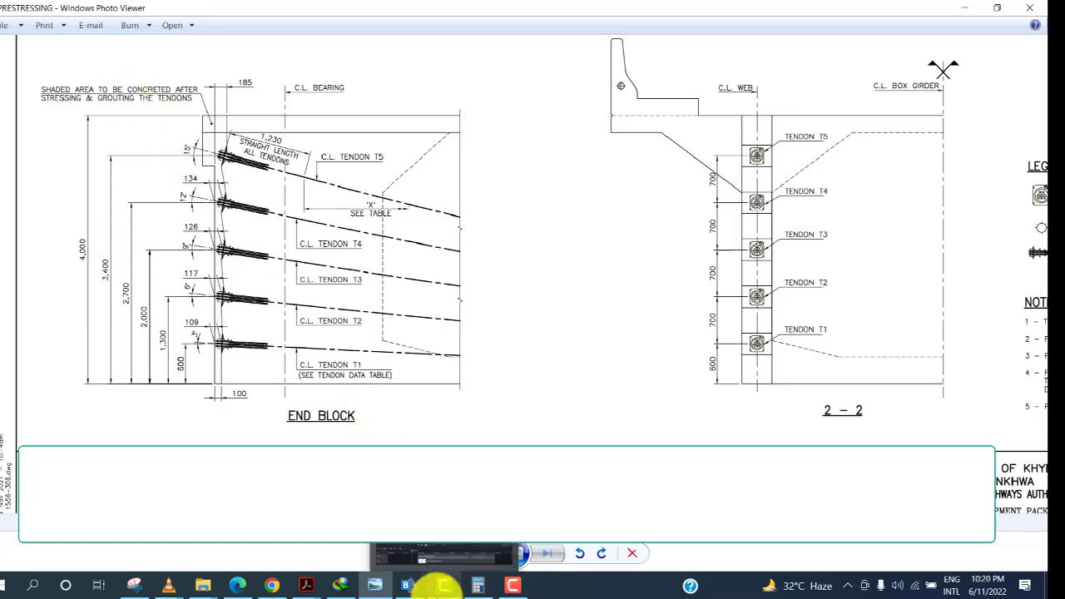
{"action": "left_click", "coordinate": [437, 562]}
{"action": "left_click", "coordinate": [620, 159]}
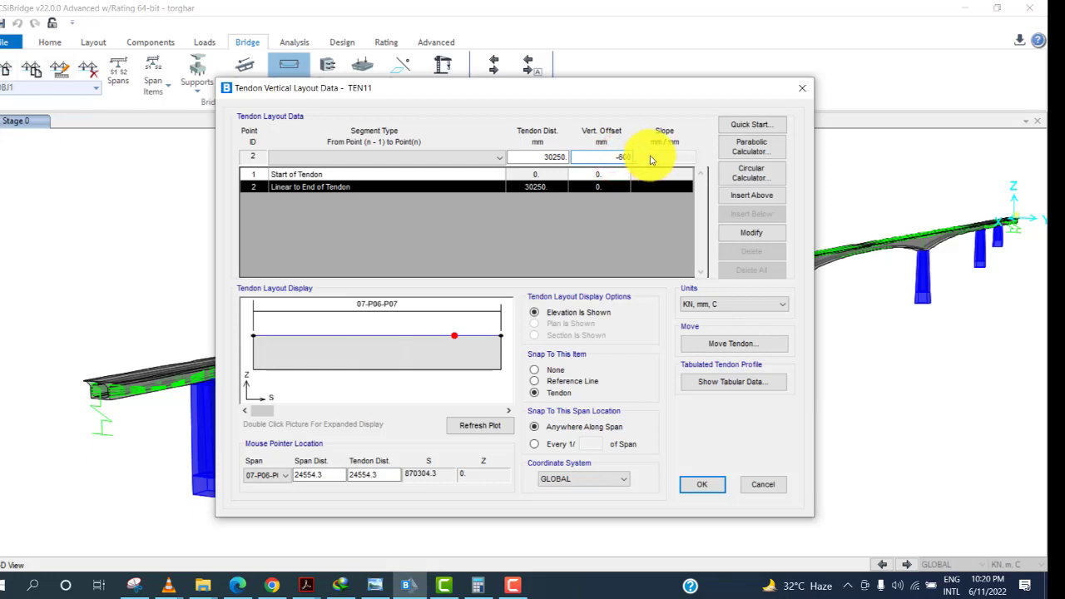
{"action": "type", "text": "-600"}
{"action": "left_click", "coordinate": [732, 233]}
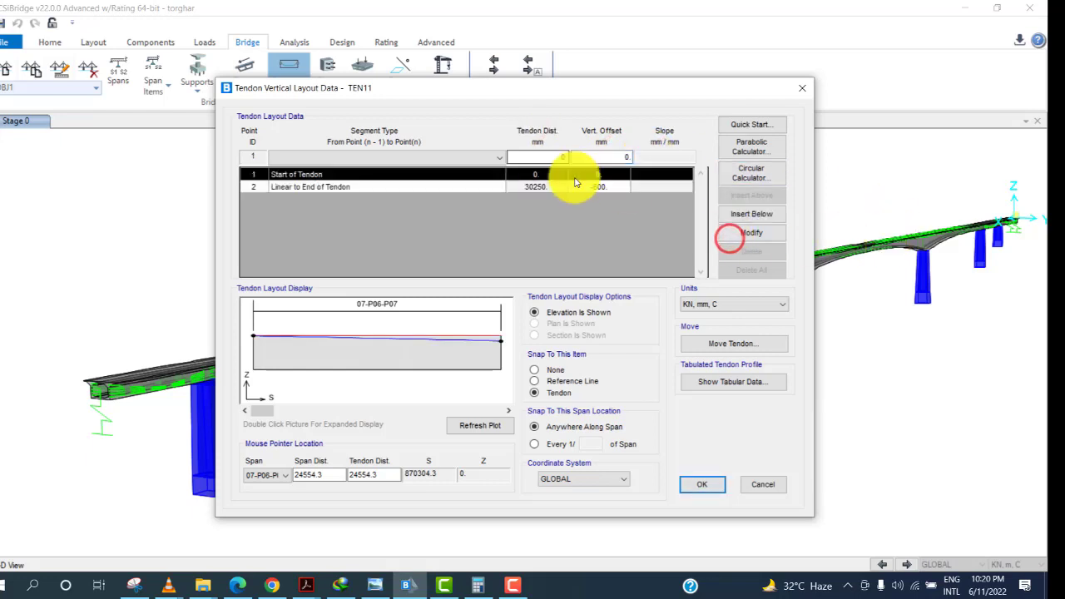
{"action": "left_click", "coordinate": [619, 158]}
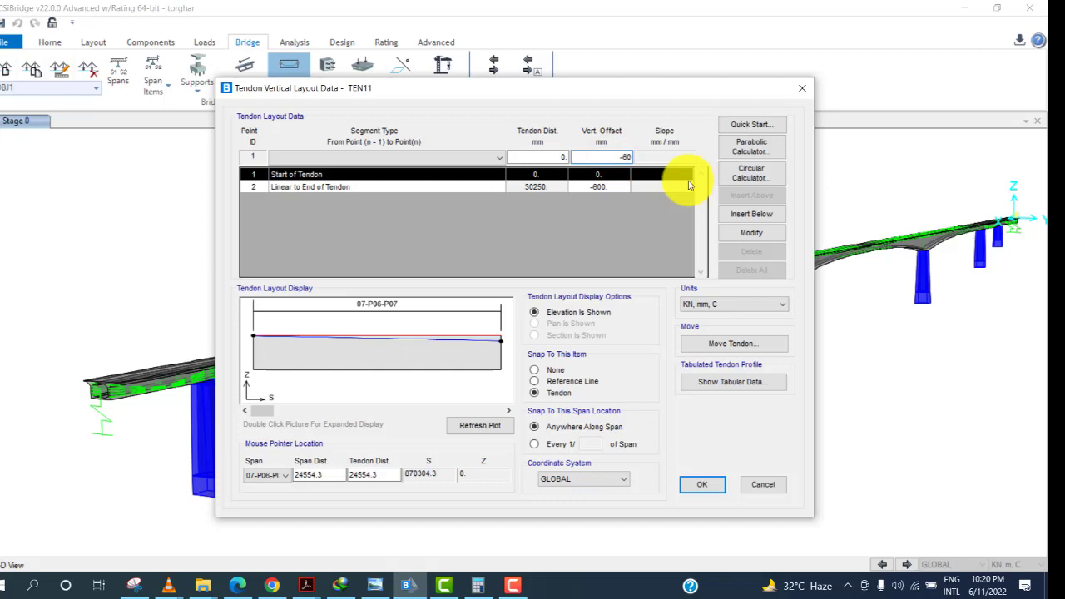
{"action": "left_click", "coordinate": [782, 235]}
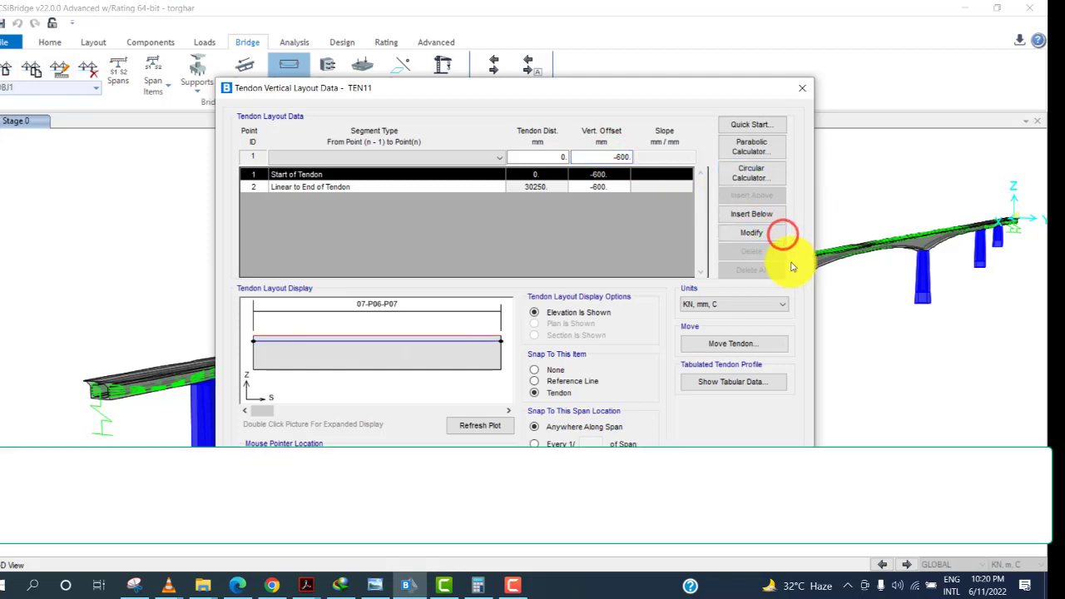
Review the end block details and tendon profile table in the prestressing drawing.
{"action": "left_click", "coordinate": [363, 585]}
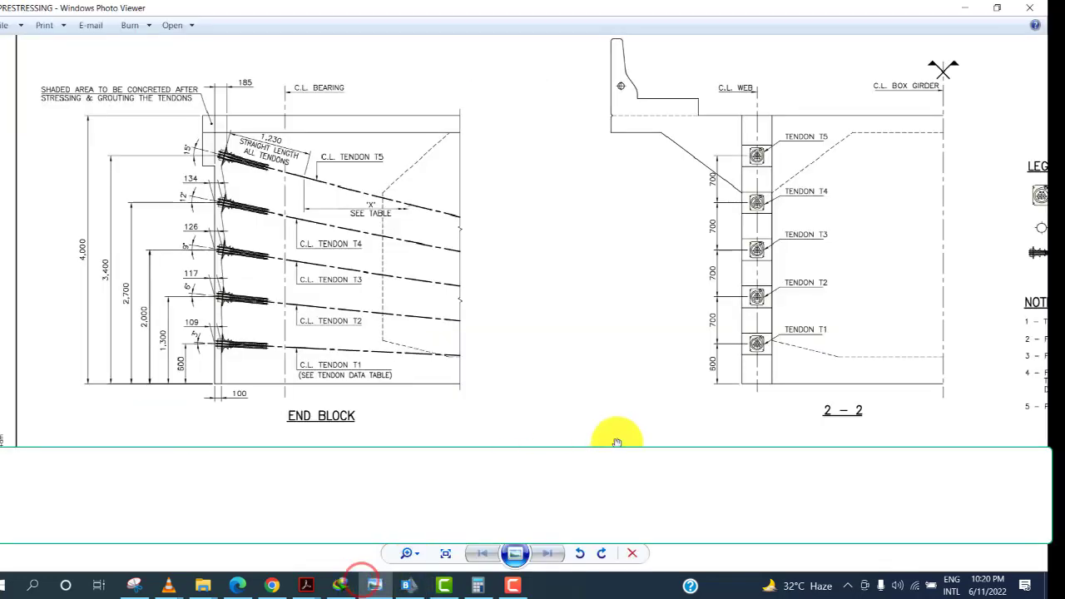
{"action": "scroll", "coordinate": [617, 442], "scroll_direction": "down", "scroll_amount": 3}
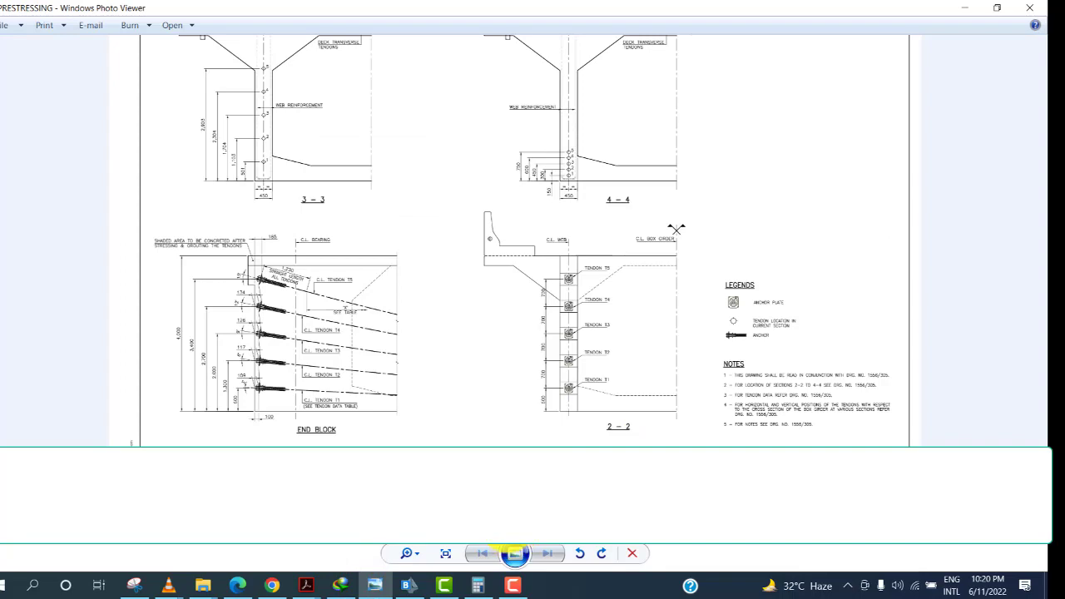
{"action": "left_click", "coordinate": [514, 553]}
{"action": "scroll", "coordinate": [385, 434], "scroll_direction": "up", "scroll_amount": 2}
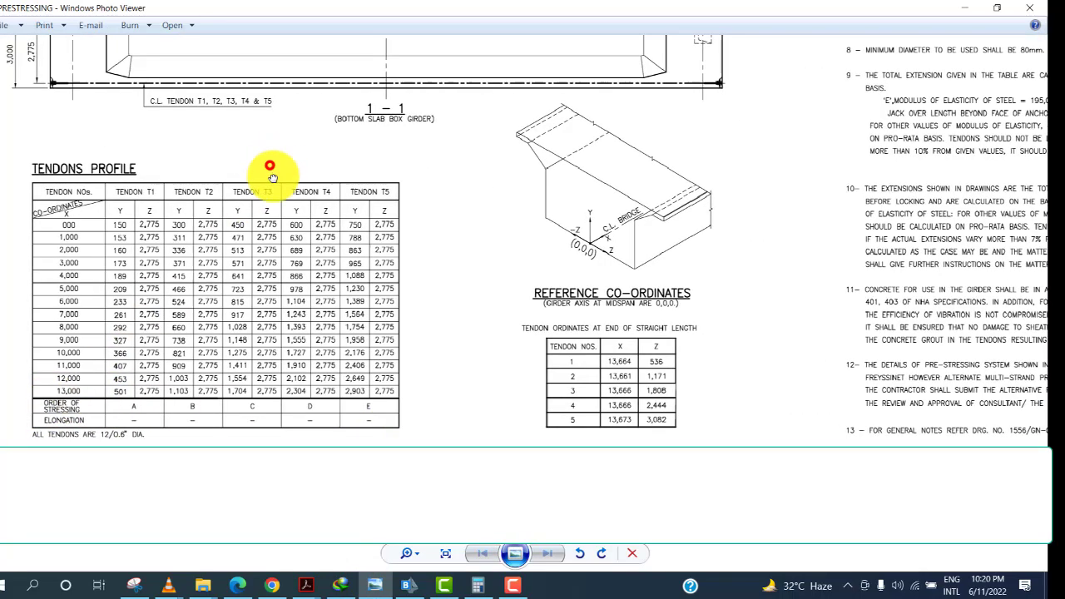
{"action": "mouse_move", "coordinate": [269, 171]}
{"action": "left_mouse_down"}
{"action": "mouse_move", "coordinate": [269, 250]}
{"action": "mouse_move", "coordinate": [291, 242]}
{"action": "mouse_move", "coordinate": [321, 269]}
{"action": "mouse_move", "coordinate": [368, 516]}
{"action": "left_mouse_up"}
{"action": "left_click_drag", "start_coordinate": [389, 284], "coordinate": [399, 321]}
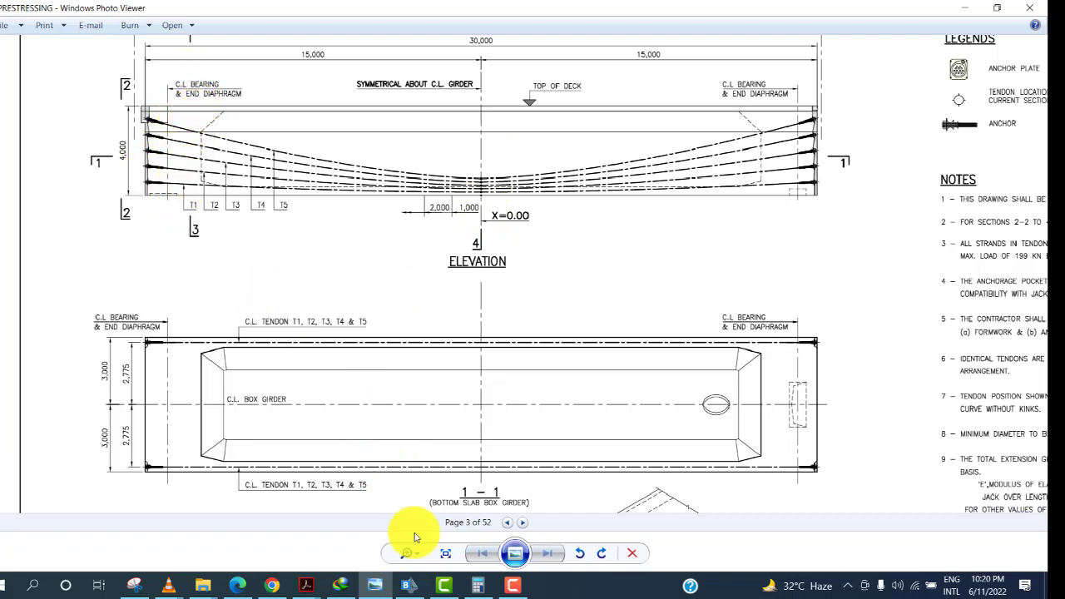
{"action": "left_click", "coordinate": [408, 585]}
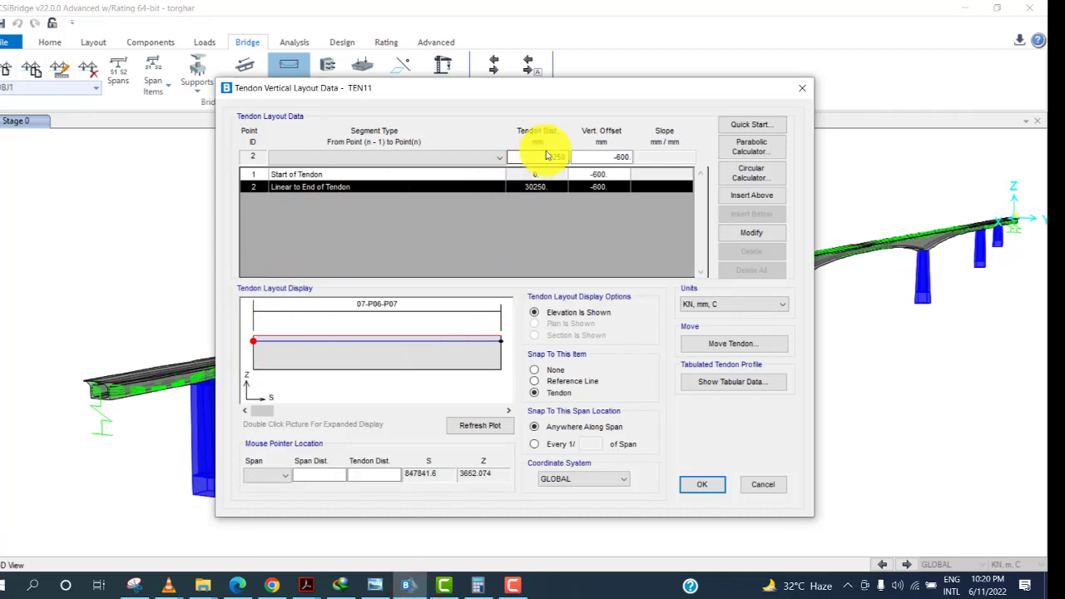
Compare TEN11's first point with the drawing's tendon profile table and calculate its vertical offset with the calculator.
{"action": "left_click", "coordinate": [489, 178]}
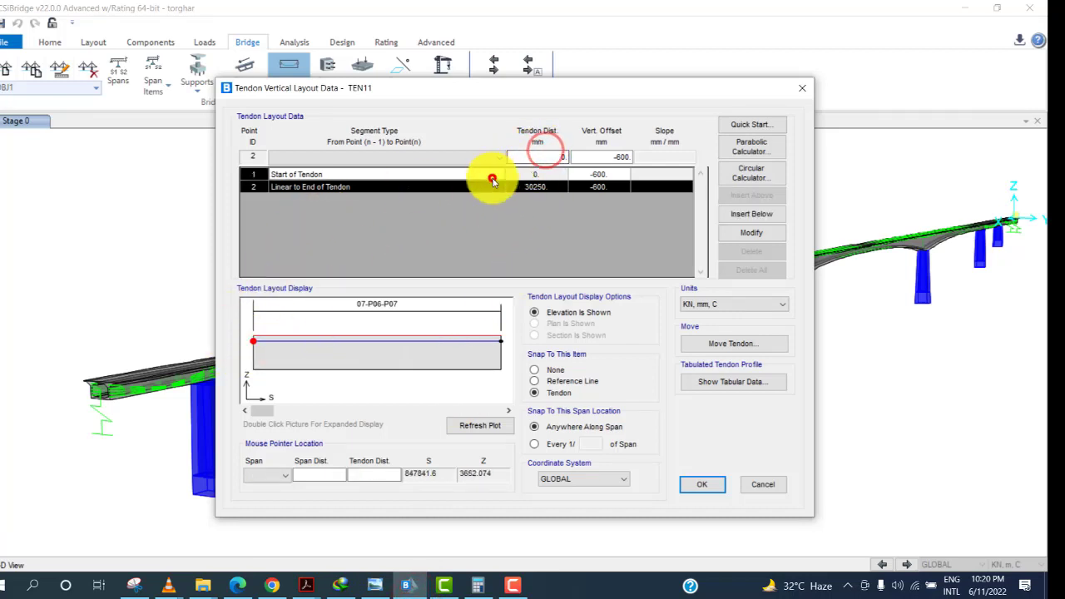
{"action": "left_click", "coordinate": [543, 156]}
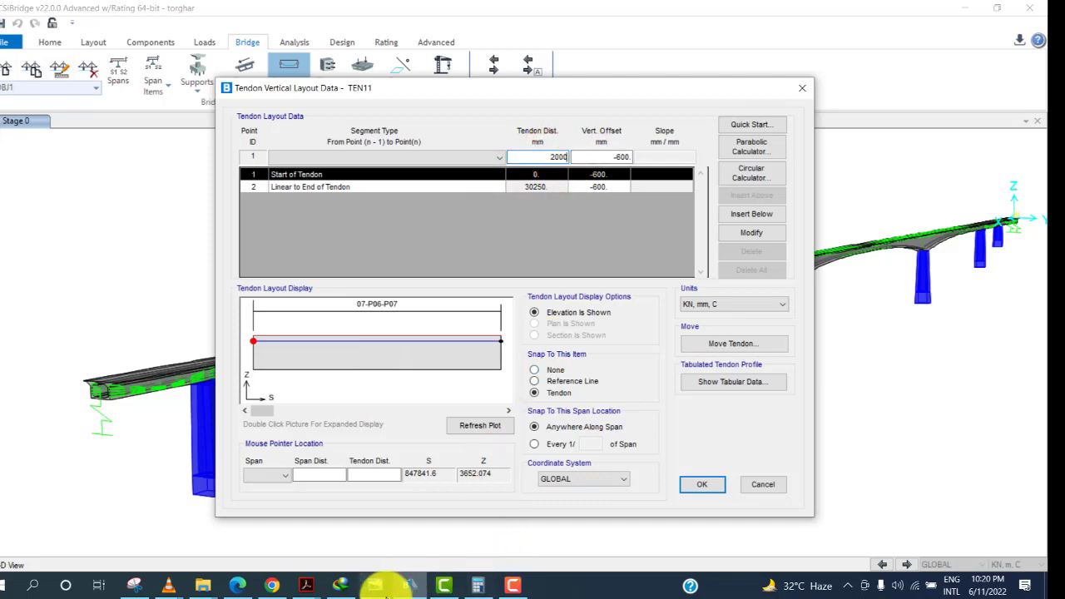
{"action": "left_click", "coordinate": [377, 586]}
{"action": "scroll", "coordinate": [380, 214], "scroll_direction": "down", "scroll_amount": 5}
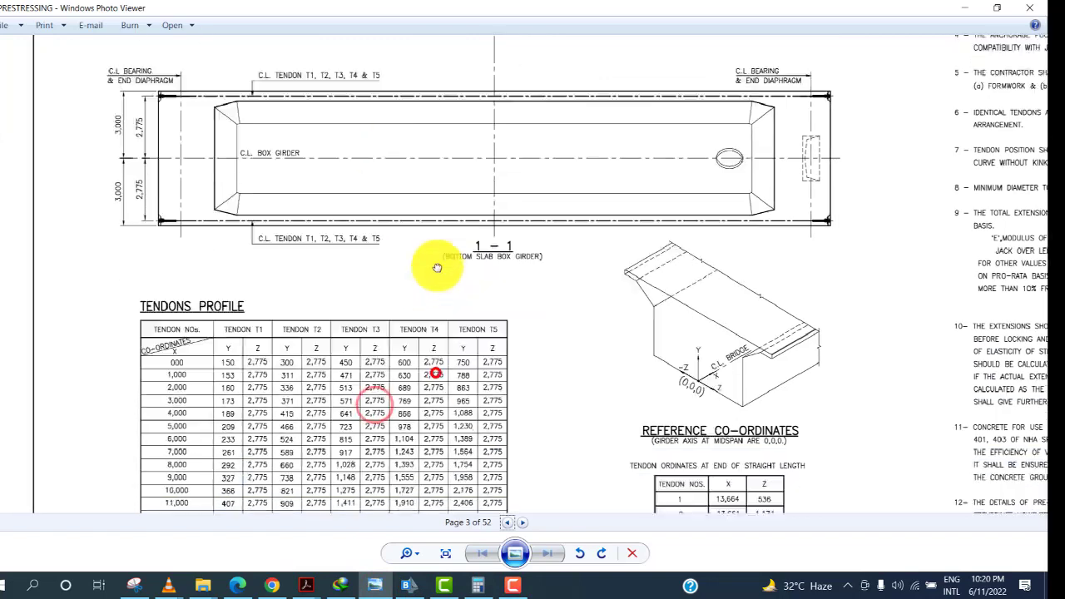
{"action": "scroll", "coordinate": [437, 268], "scroll_direction": "down", "scroll_amount": 2}
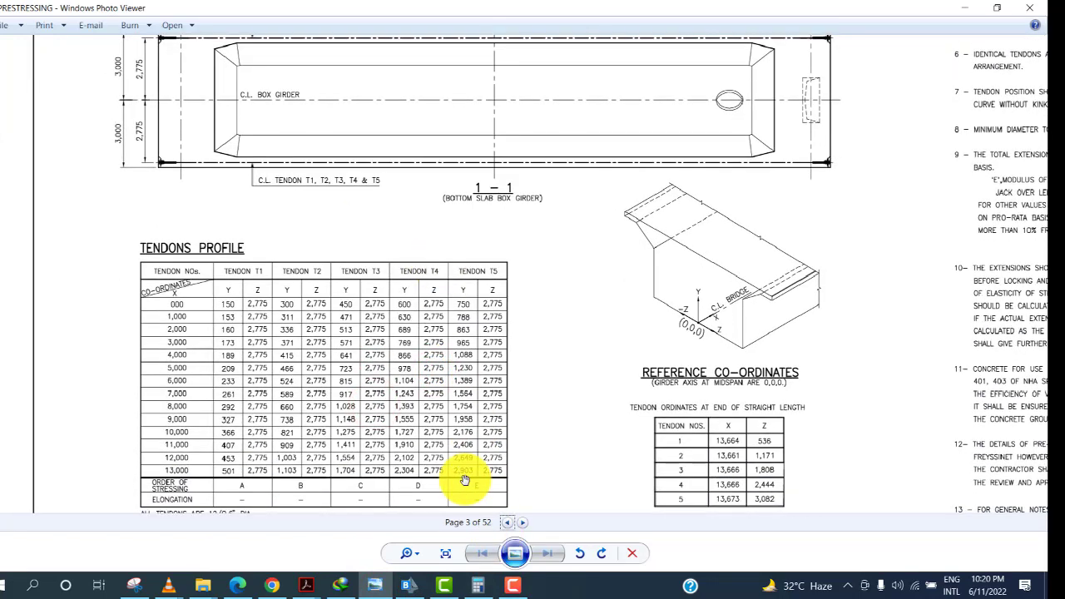
{"action": "left_click", "coordinate": [473, 585]}
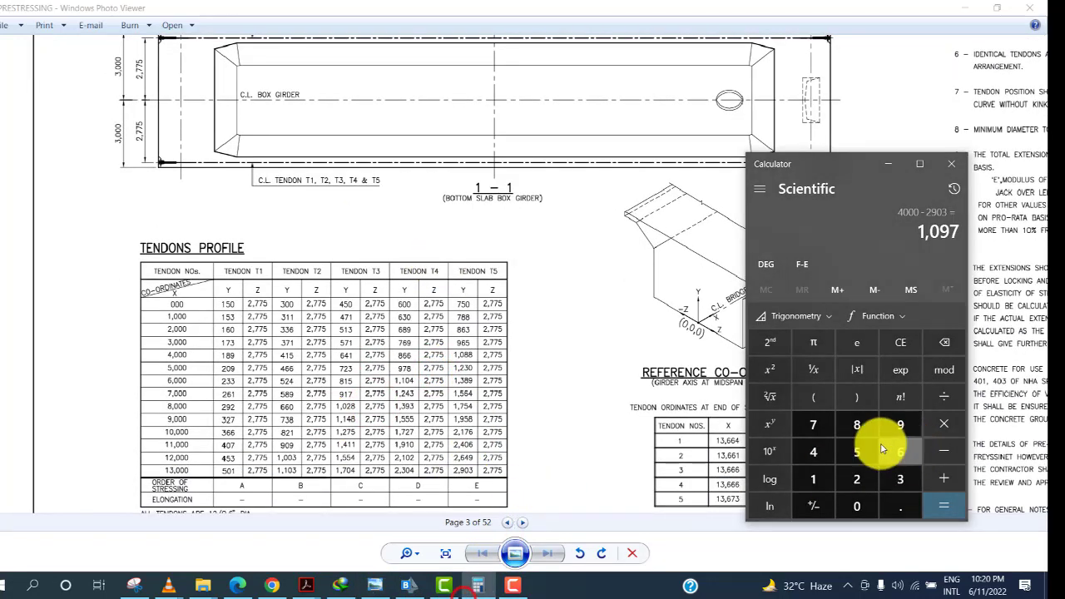
{"action": "left_click", "coordinate": [827, 450]}
{"action": "left_click", "coordinate": [856, 508]}
{"action": "left_click", "coordinate": [856, 508]}
{"action": "left_click", "coordinate": [856, 508]}
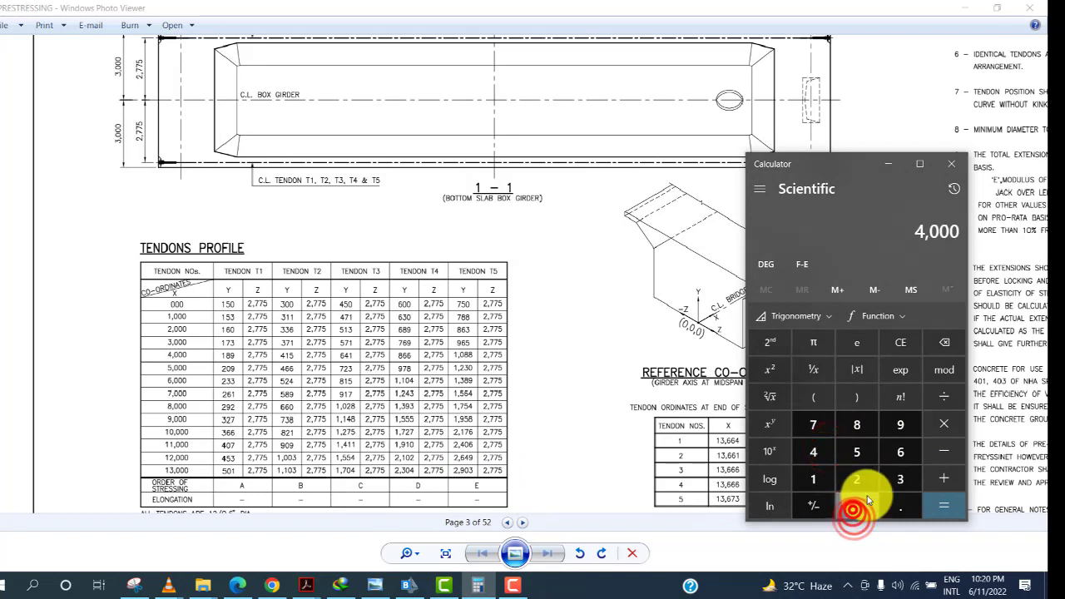
{"action": "left_click", "coordinate": [944, 450]}
{"action": "left_click", "coordinate": [899, 425]}
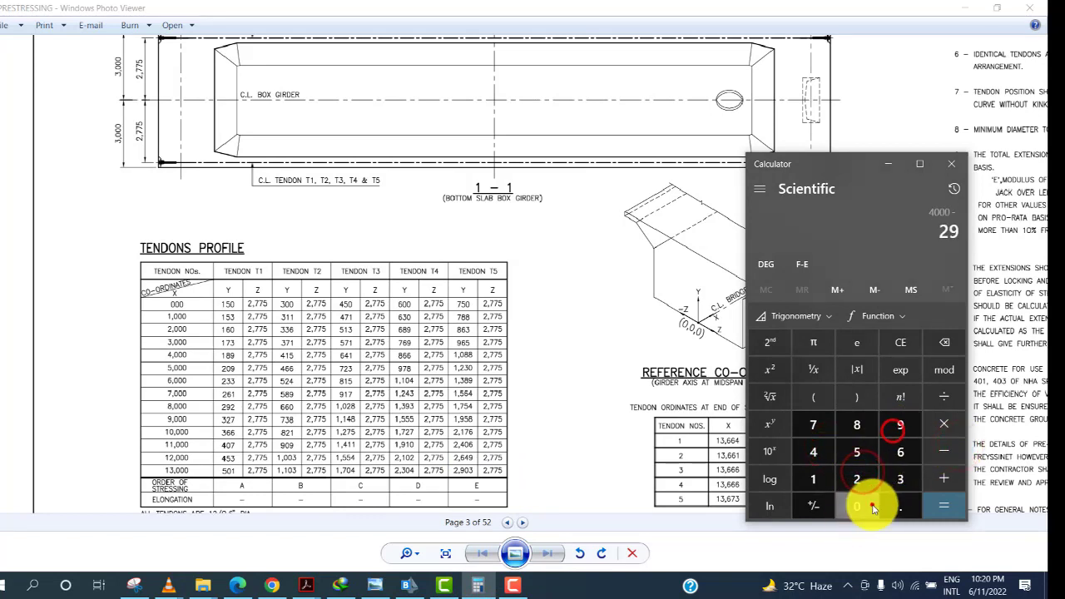
{"action": "left_click", "coordinate": [856, 506]}
{"action": "left_click", "coordinate": [899, 478]}
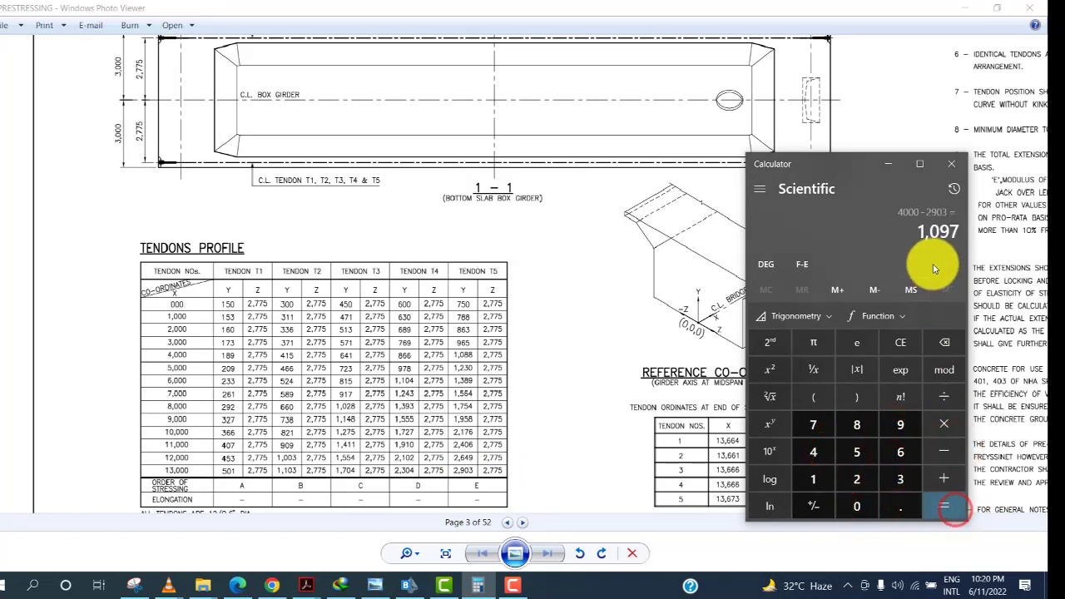
{"action": "left_click", "coordinate": [408, 585]}
Insert a linear point after the start of TEN11 at 2000 mm tendon distance with vertical offset -1097 mm.
{"action": "left_click", "coordinate": [525, 187]}
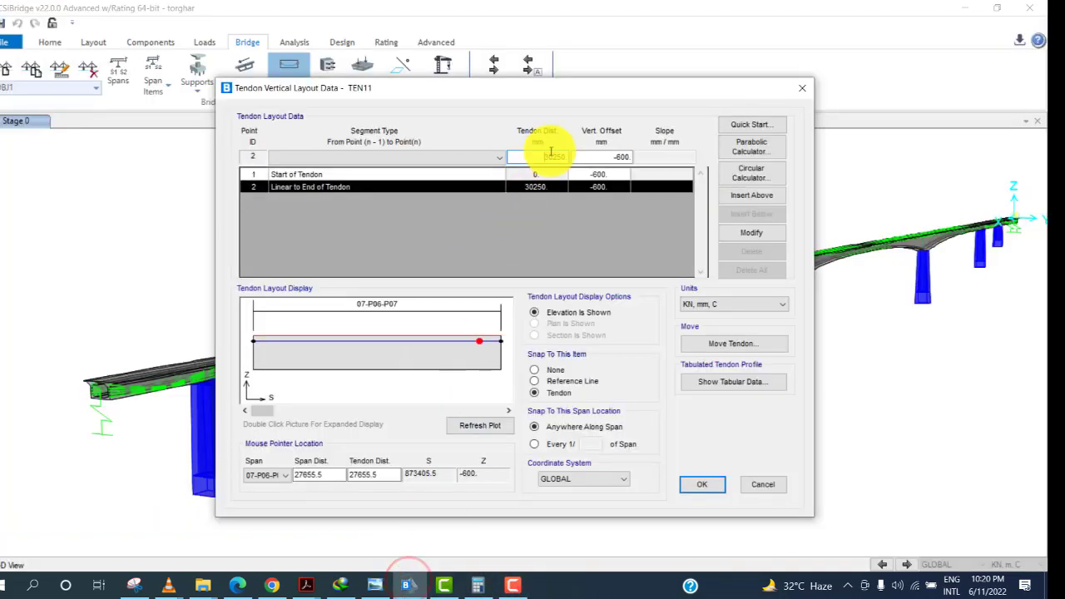
{"action": "left_click", "coordinate": [550, 154]}
{"action": "left_click", "coordinate": [486, 175]}
{"action": "left_click", "coordinate": [527, 158]}
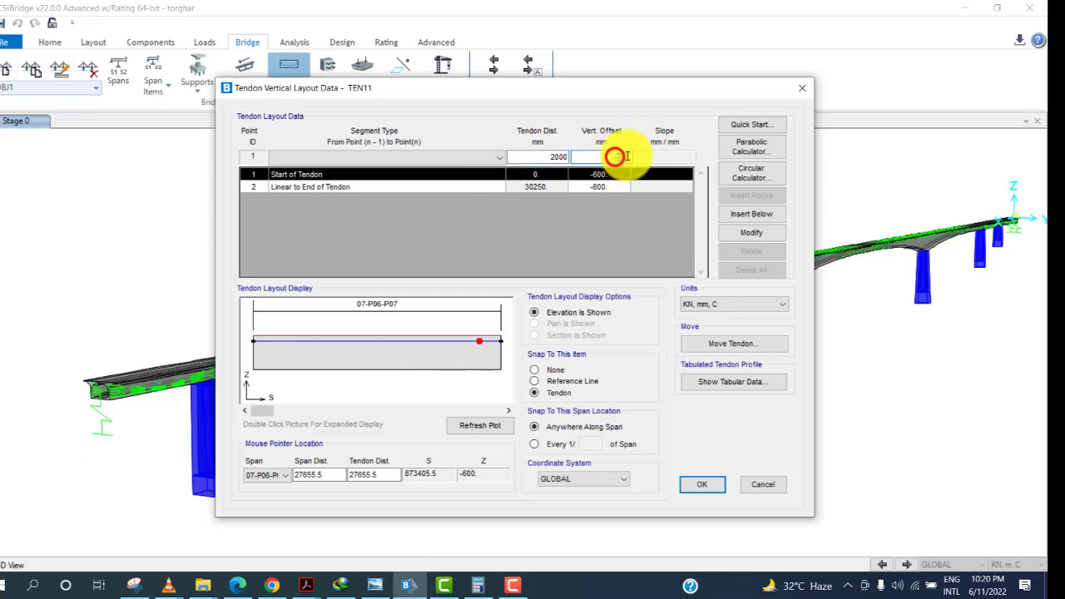
{"action": "left_click_drag", "start_coordinate": [628, 157], "coordinate": [676, 172]}
{"action": "type", "text": "-10"}
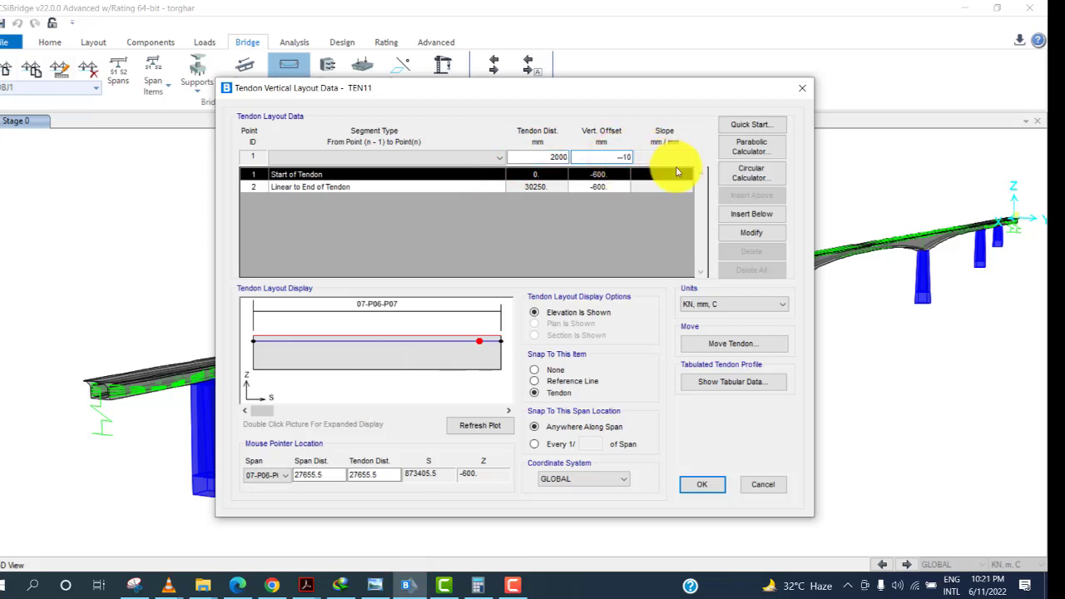
{"action": "type", "text": "97"}
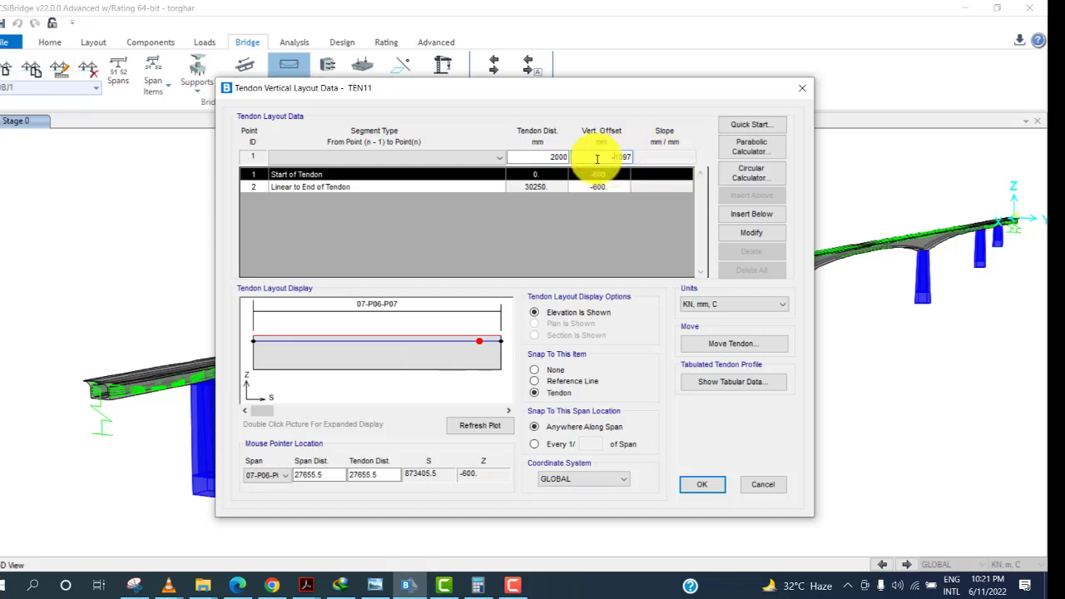
{"action": "left_click", "coordinate": [407, 158]}
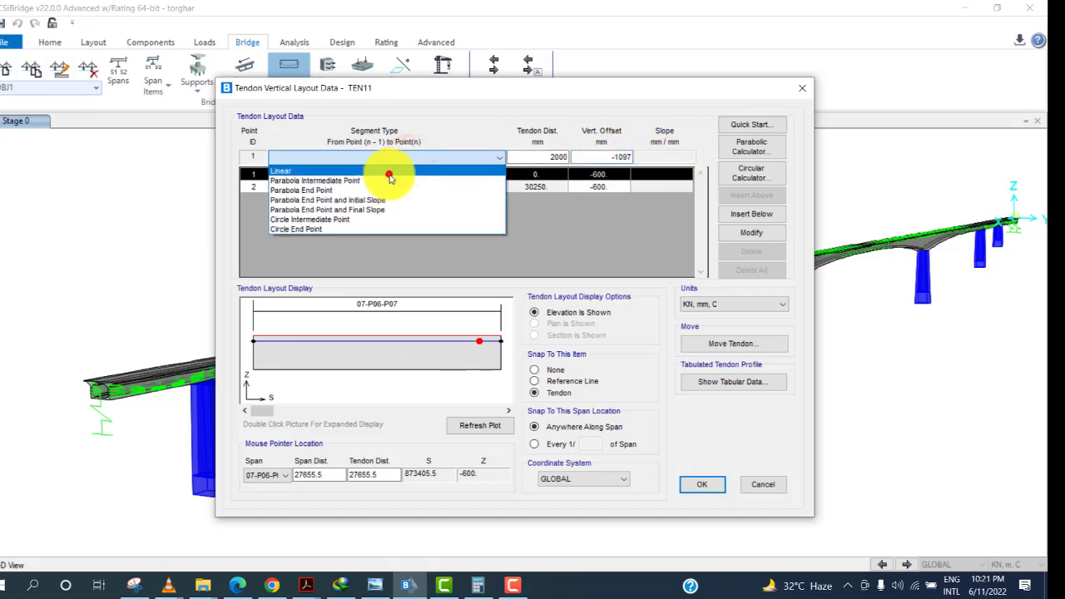
{"action": "left_click", "coordinate": [388, 173]}
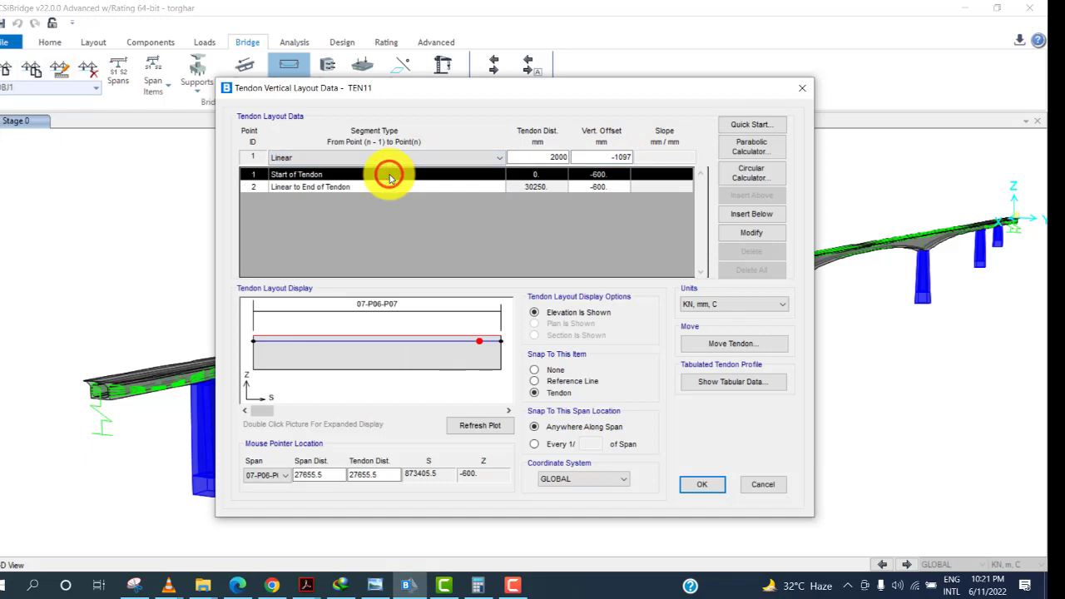
{"action": "left_click", "coordinate": [780, 208]}
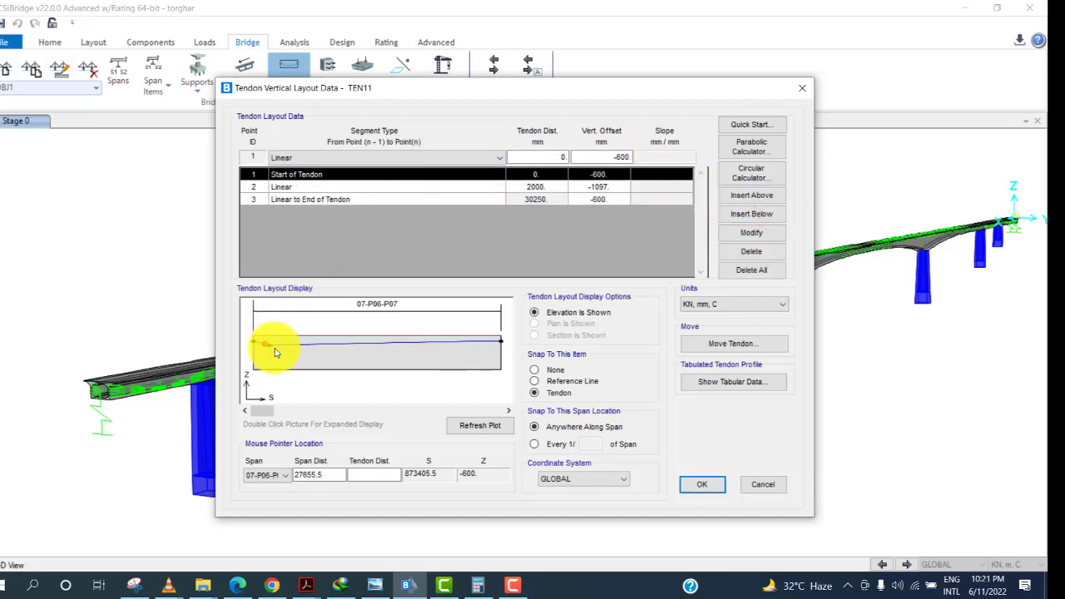
Review the drawing's elevation and tendon profile table and calculate the next vertical offset with the calculator.
{"action": "left_click", "coordinate": [482, 187]}
{"action": "left_click", "coordinate": [483, 198]}
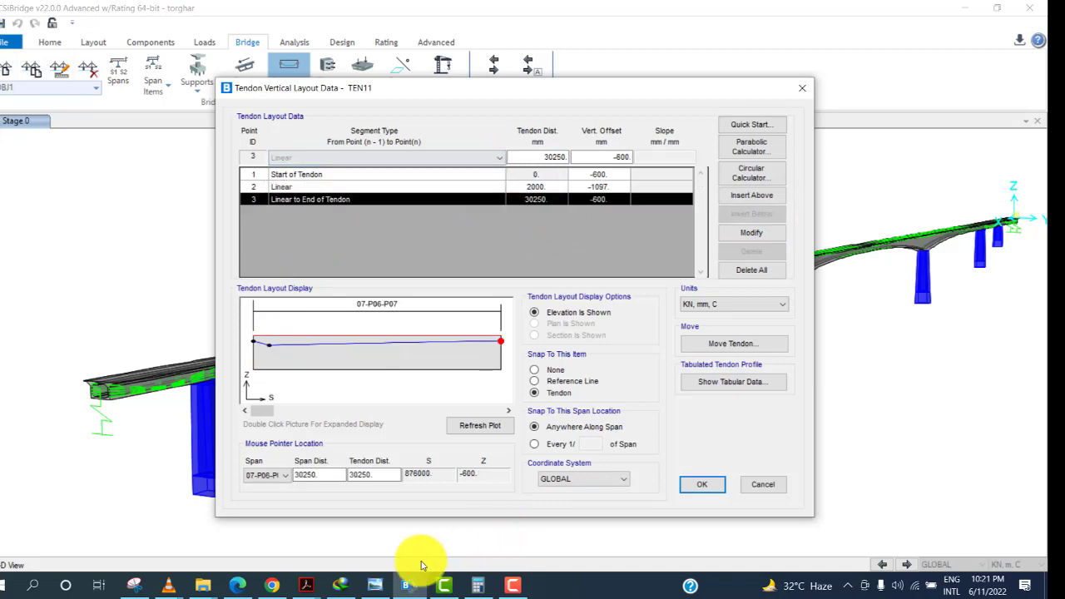
{"action": "left_click", "coordinate": [375, 585]}
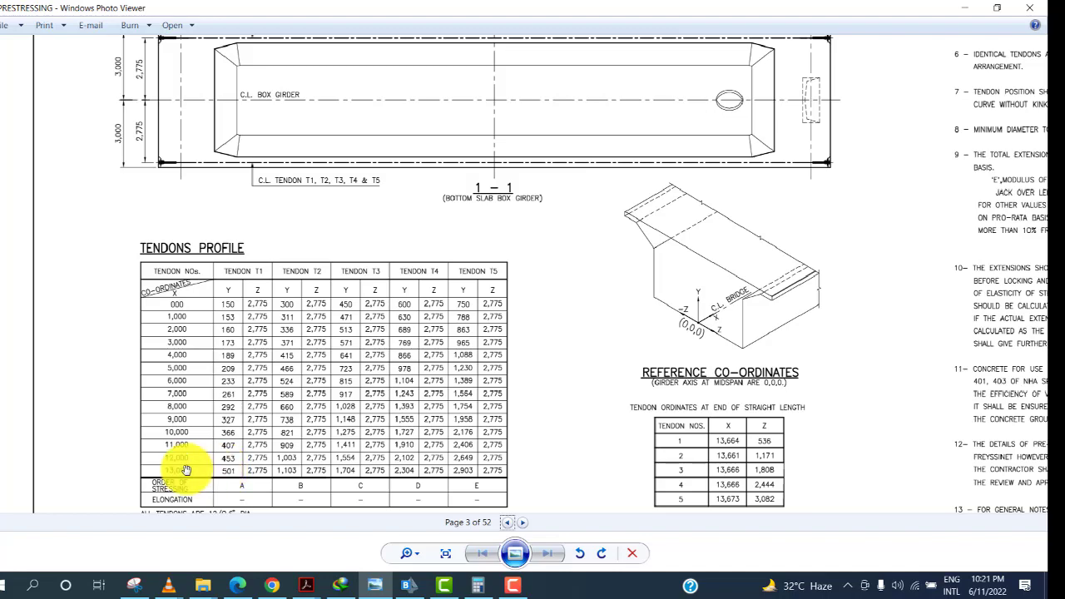
{"action": "scroll", "coordinate": [487, 244], "scroll_direction": "up", "scroll_amount": 5}
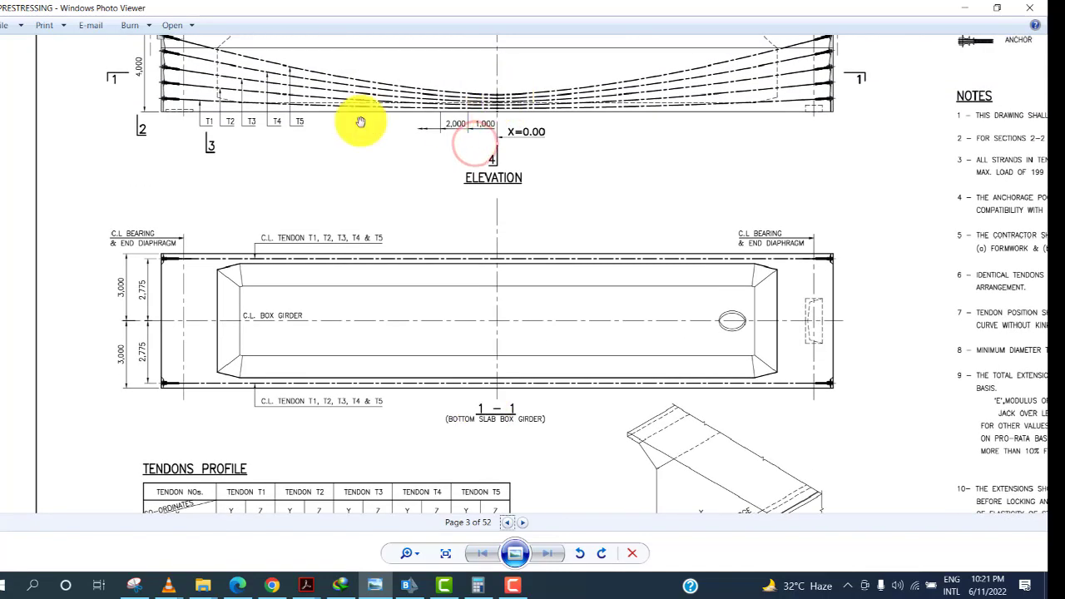
{"action": "left_click_drag", "start_coordinate": [214, 123], "coordinate": [219, 48]}
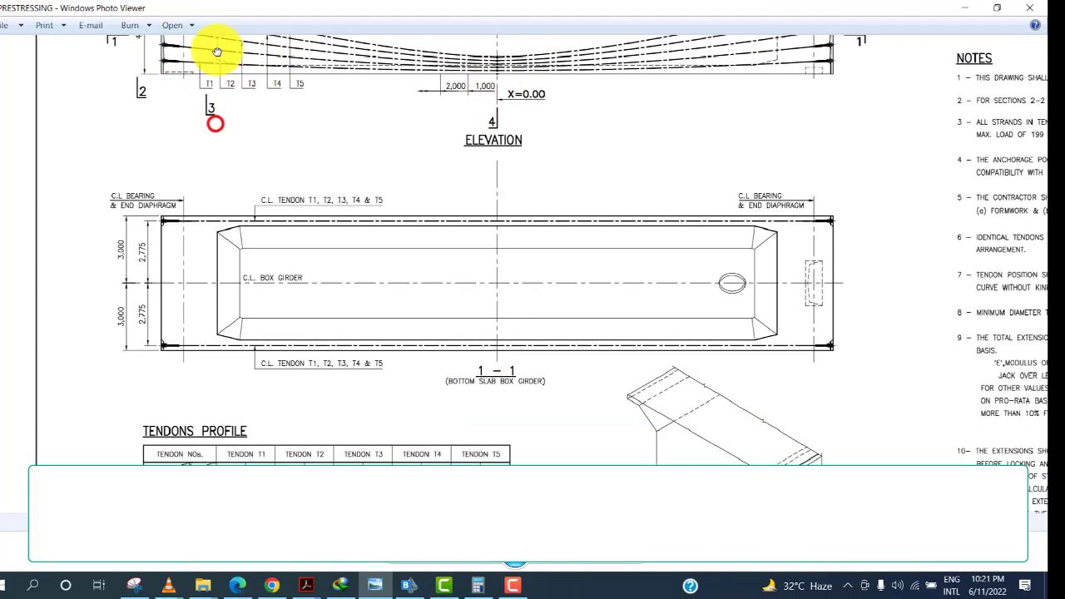
{"action": "left_click_drag", "start_coordinate": [383, 237], "coordinate": [436, 172]}
{"action": "left_click_drag", "start_coordinate": [433, 449], "coordinate": [436, 349]}
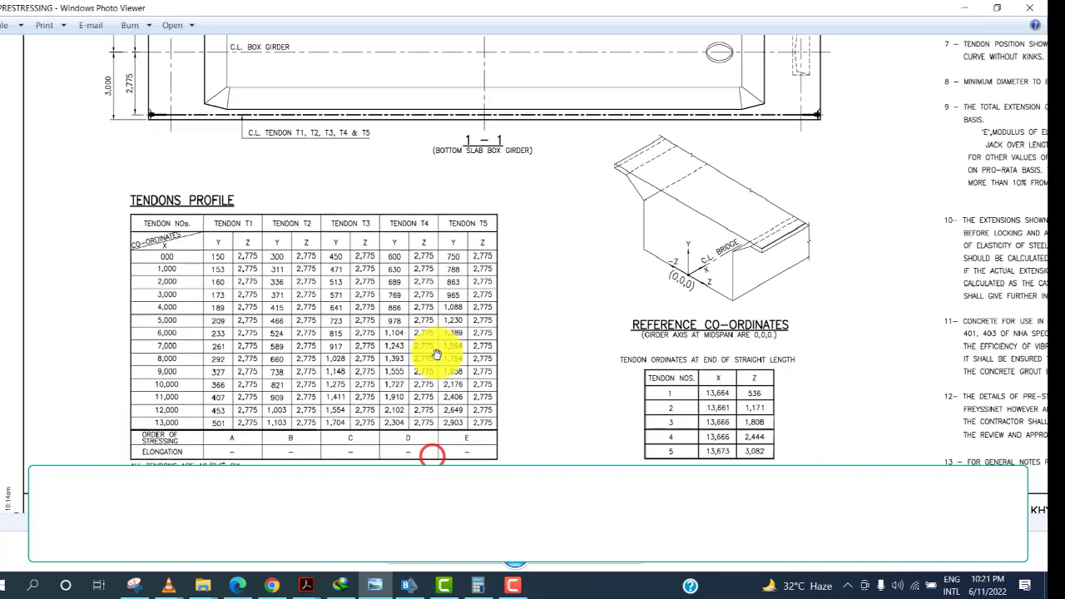
{"action": "left_click", "coordinate": [487, 585]}
{"action": "left_click", "coordinate": [829, 450]}
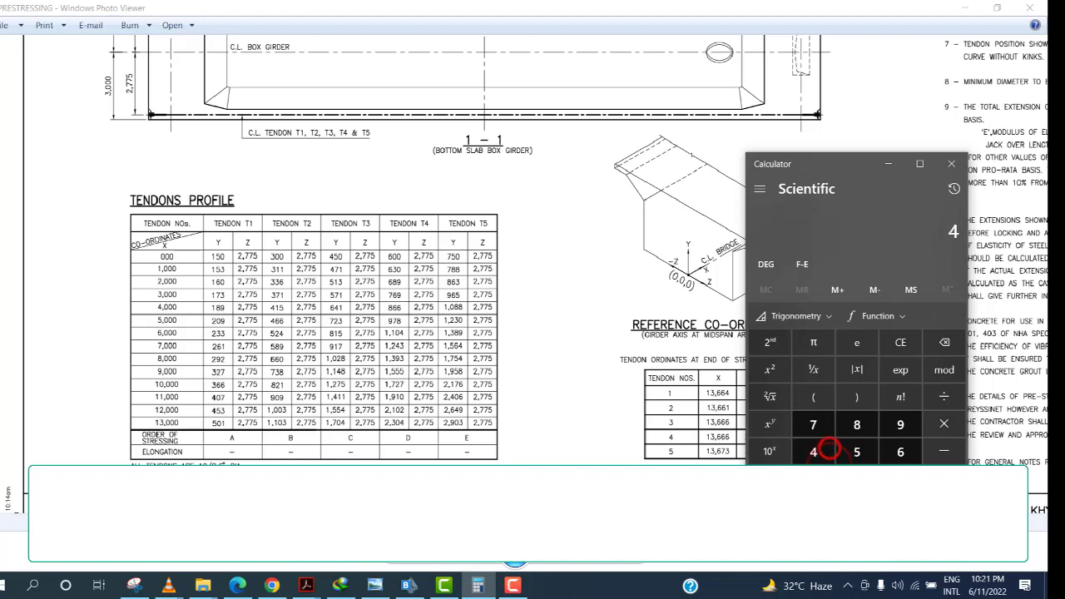
{"action": "left_click", "coordinate": [944, 450]}
{"action": "left_click", "coordinate": [856, 479]}
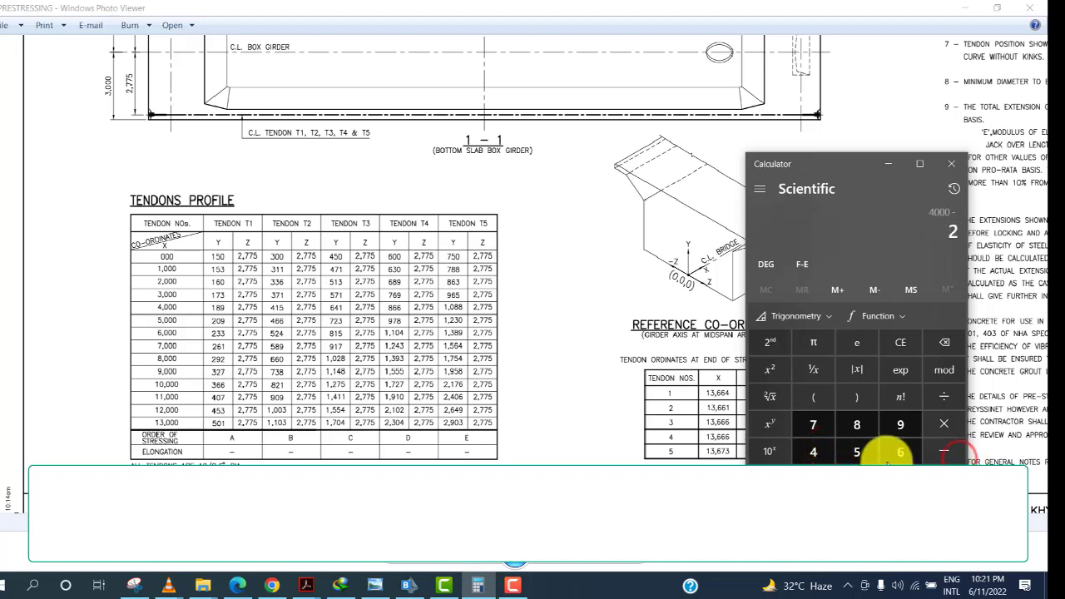
{"action": "left_click", "coordinate": [901, 451]}
{"action": "left_click", "coordinate": [813, 451]}
{"action": "left_click", "coordinate": [883, 420]}
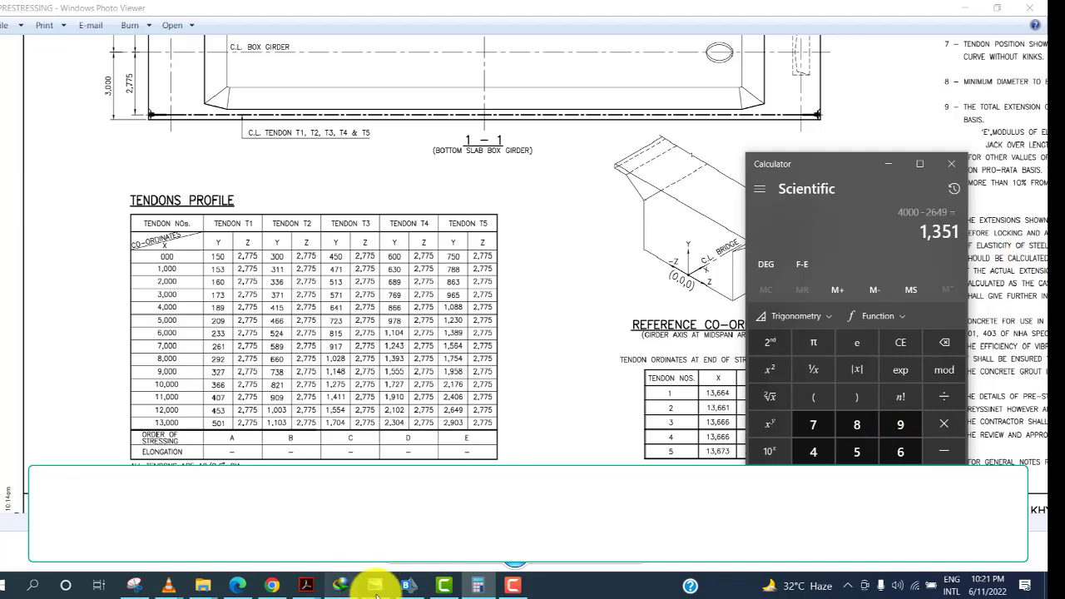
Insert a circle intermediate point after the linear point at 3000 mm tendon distance with vertical offset -1351 mm.
{"action": "left_click", "coordinate": [409, 583]}
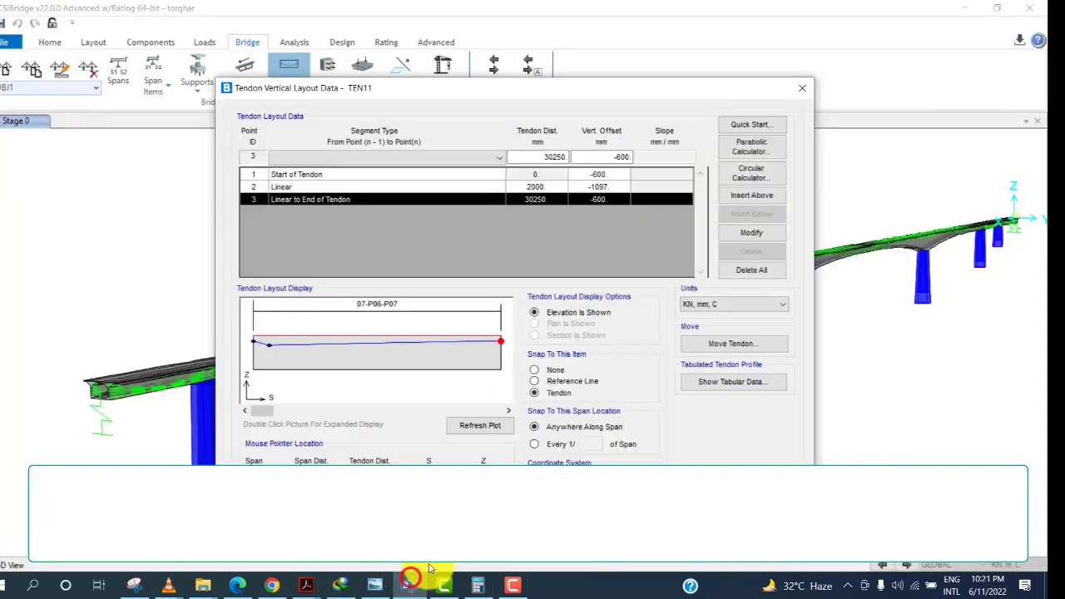
{"action": "left_click", "coordinate": [310, 187]}
{"action": "left_click", "coordinate": [354, 157]}
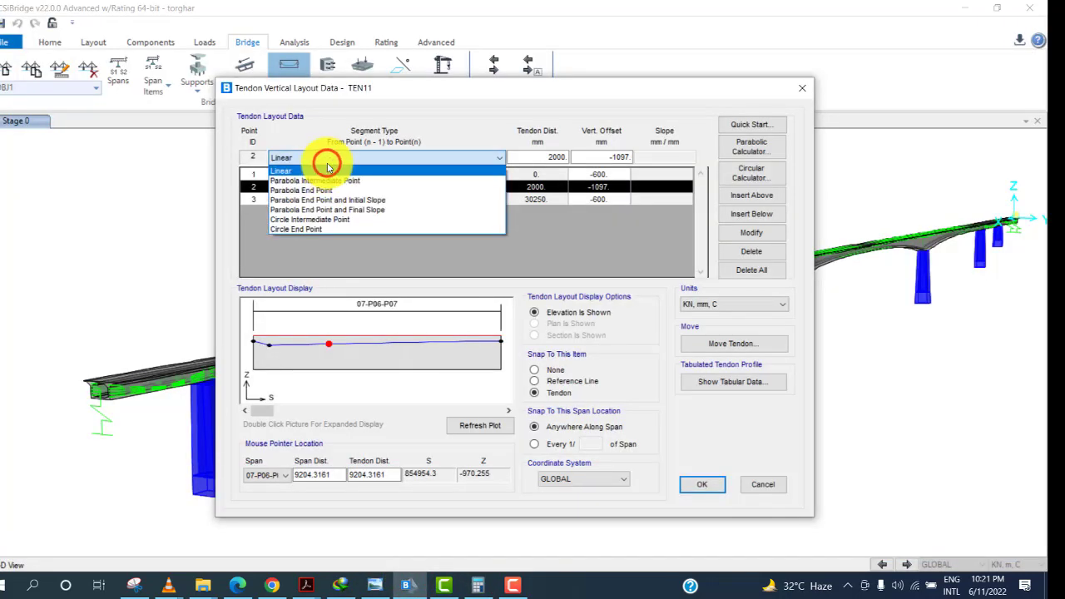
{"action": "left_click", "coordinate": [324, 220]}
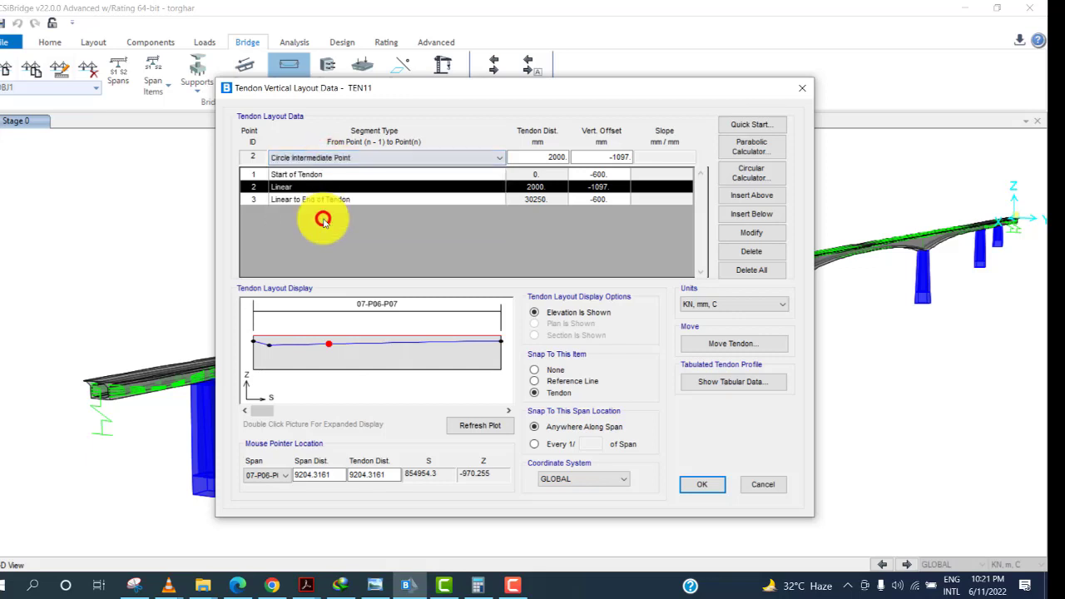
{"action": "double_click", "coordinate": [541, 160]}
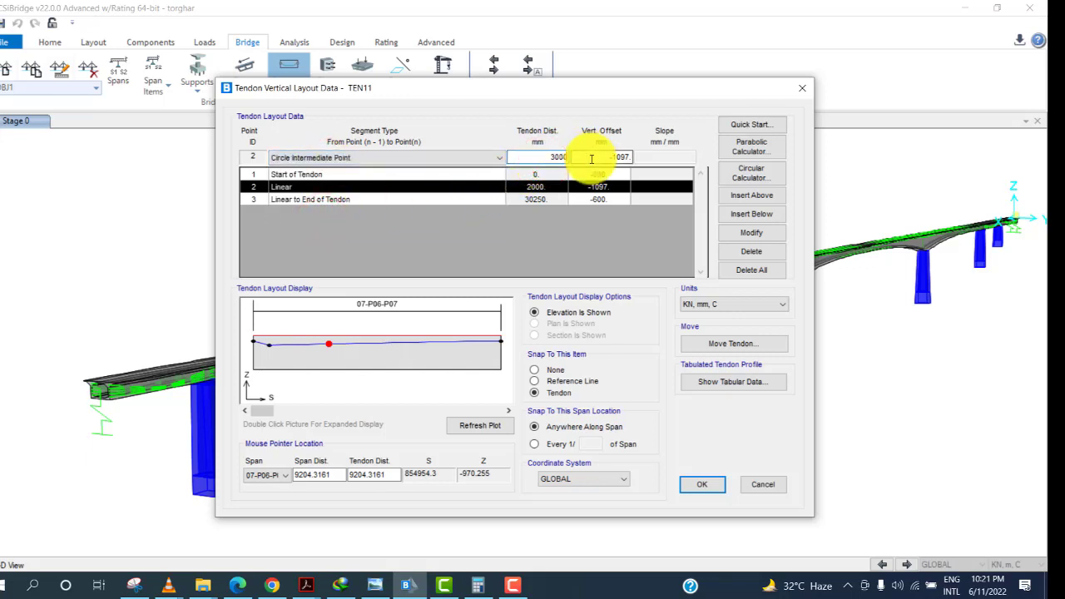
{"action": "left_click", "coordinate": [482, 589]}
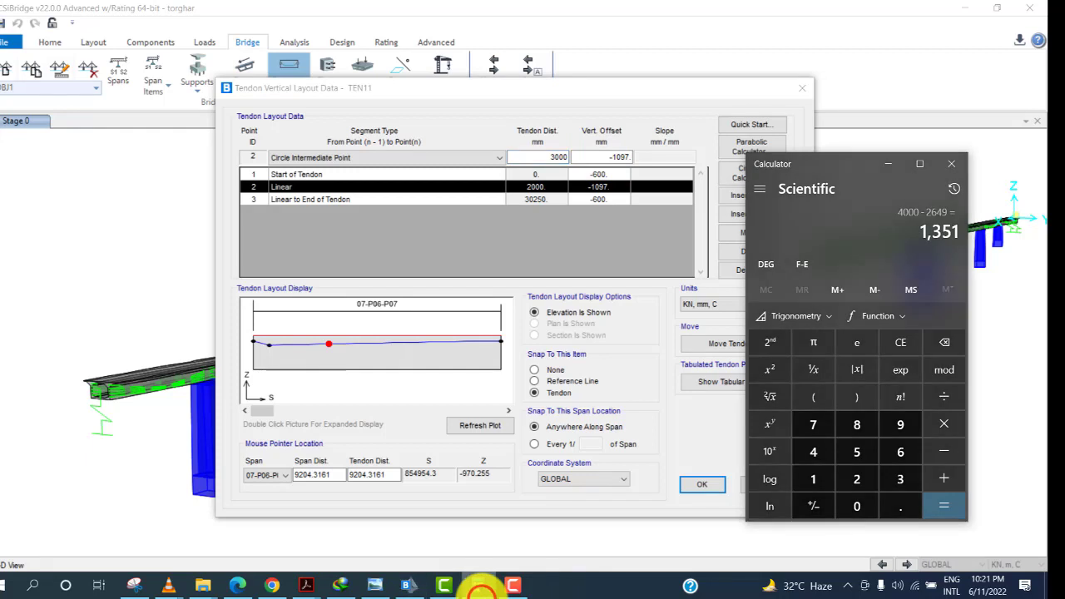
{"action": "left_click", "coordinate": [482, 590]}
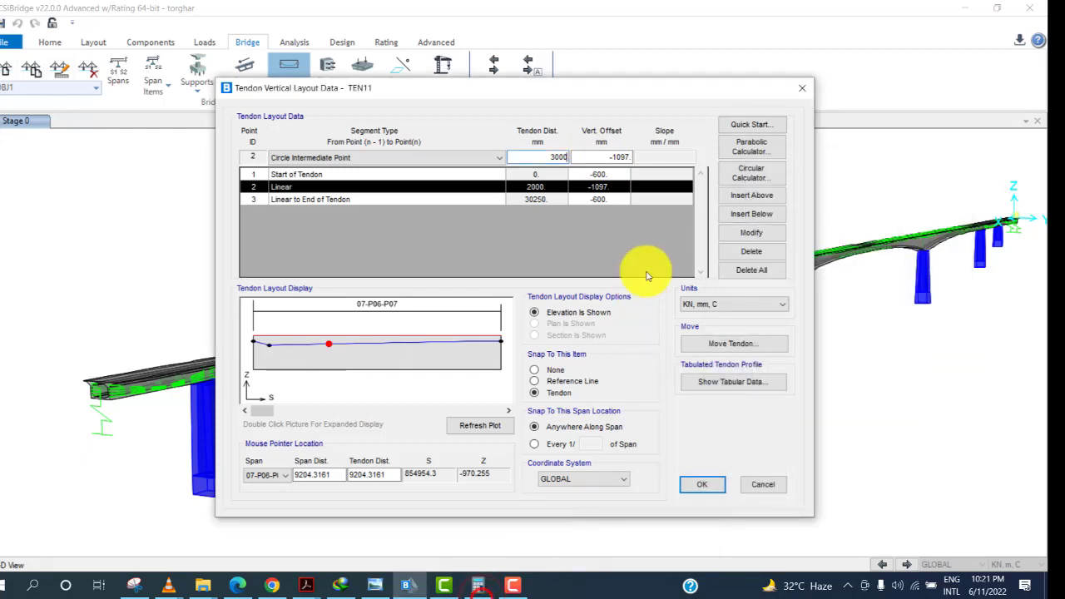
{"action": "double_click", "coordinate": [613, 157]}
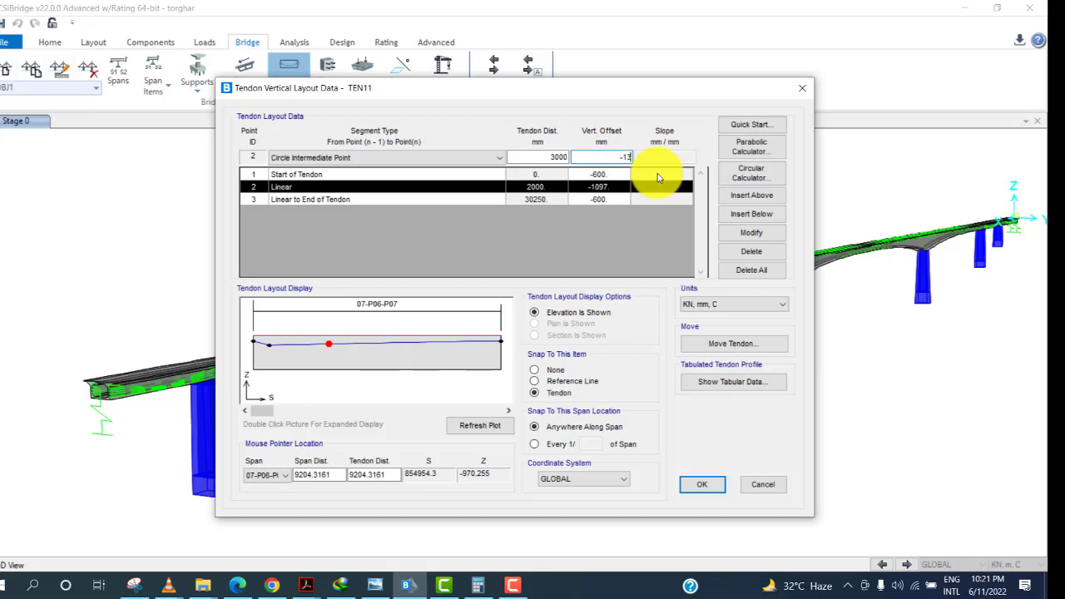
{"action": "left_click", "coordinate": [749, 213]}
Review the drawing's tendon profile table and calculate the next vertical offset with the calculator.
{"action": "left_click", "coordinate": [261, 348]}
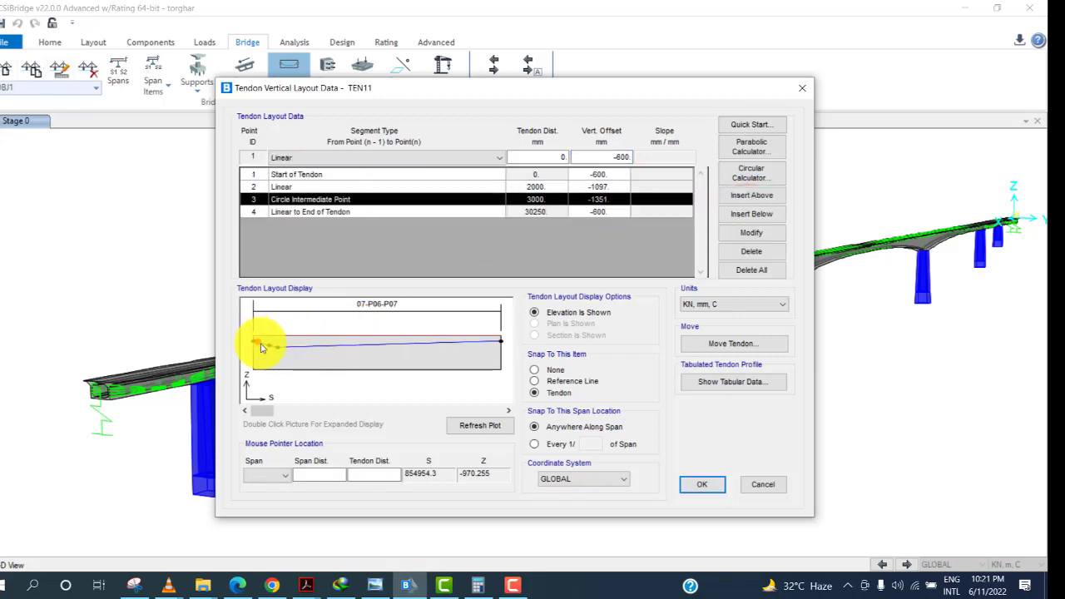
{"action": "left_click", "coordinate": [381, 593]}
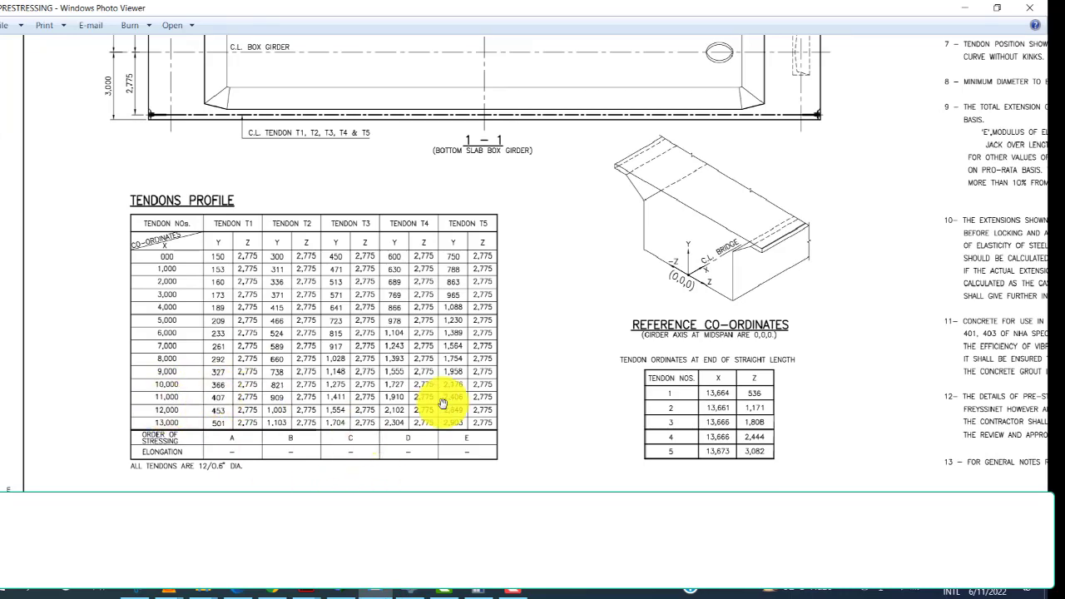
{"action": "left_click", "coordinate": [408, 589]}
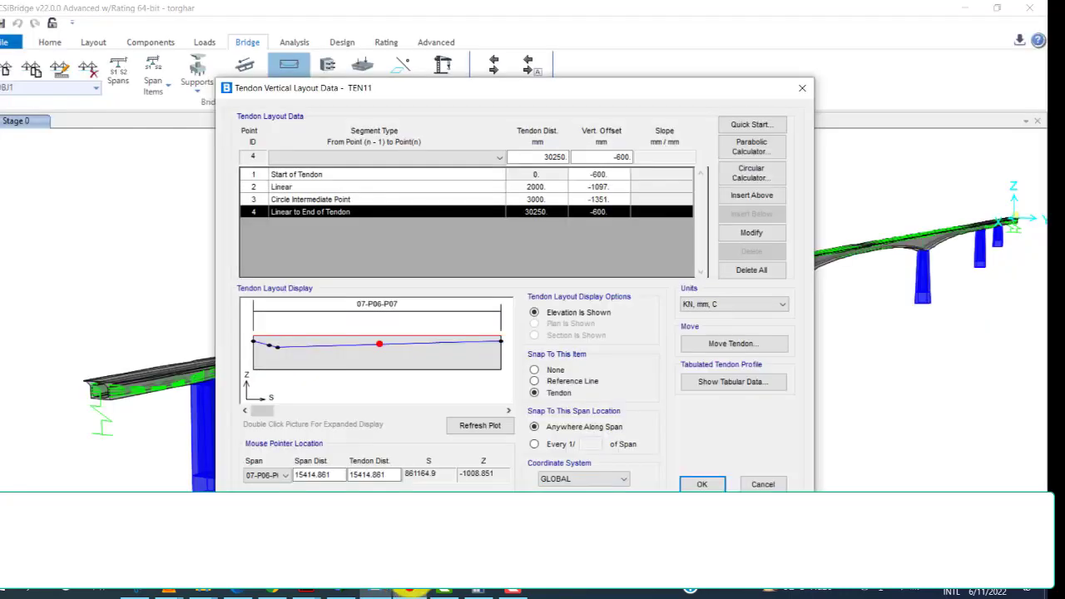
{"action": "left_click", "coordinate": [535, 201]}
{"action": "double_click", "coordinate": [547, 156]}
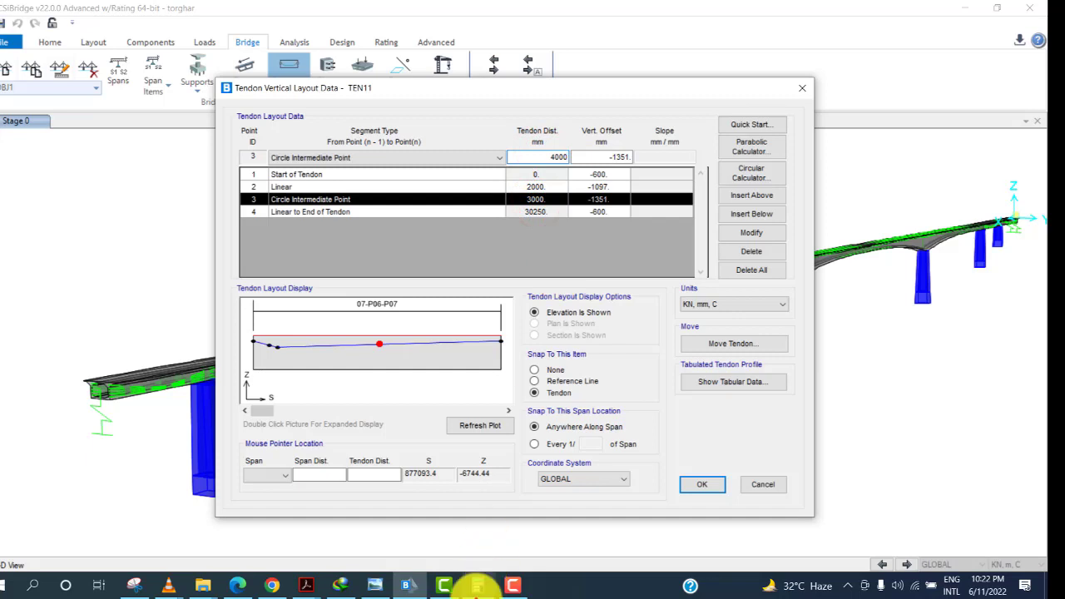
{"action": "left_click", "coordinate": [476, 587]}
{"action": "left_click", "coordinate": [813, 452]}
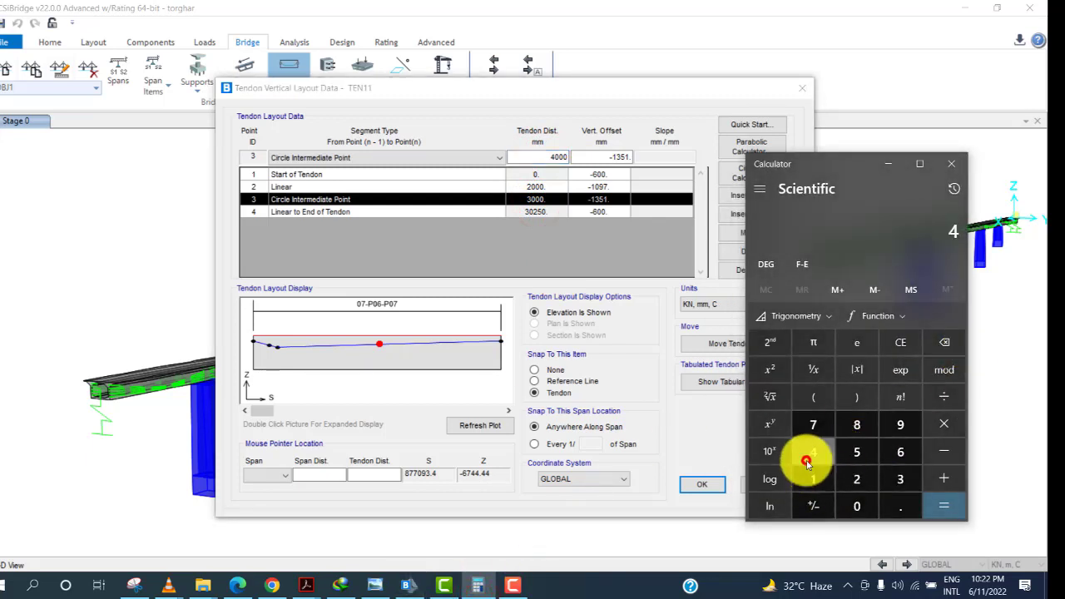
{"action": "left_click", "coordinate": [844, 504]}
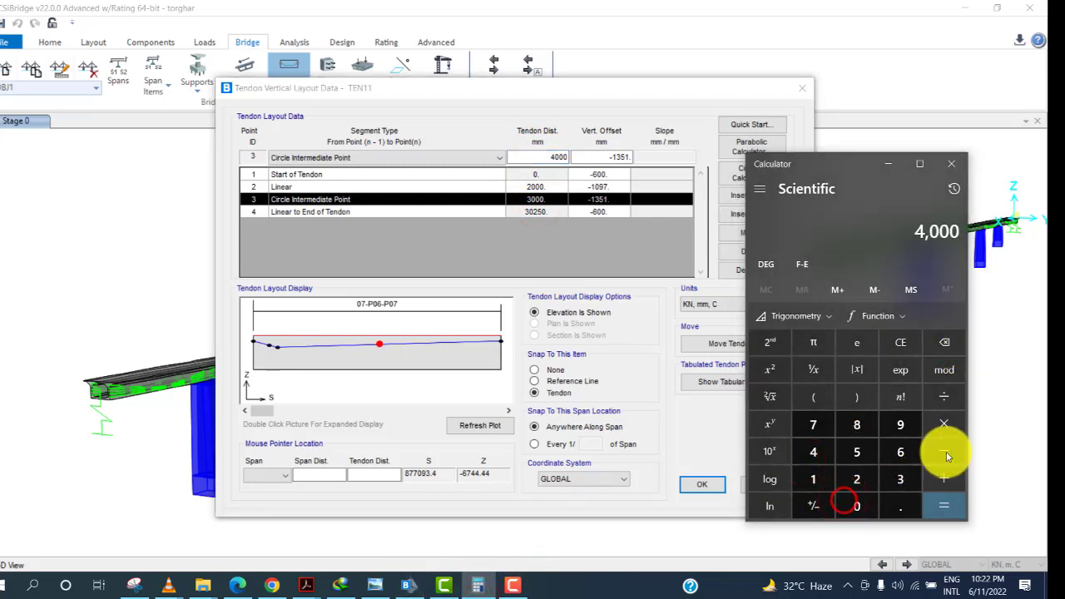
{"action": "left_click", "coordinate": [946, 452]}
{"action": "left_click", "coordinate": [356, 590]}
{"action": "left_click", "coordinate": [363, 594]}
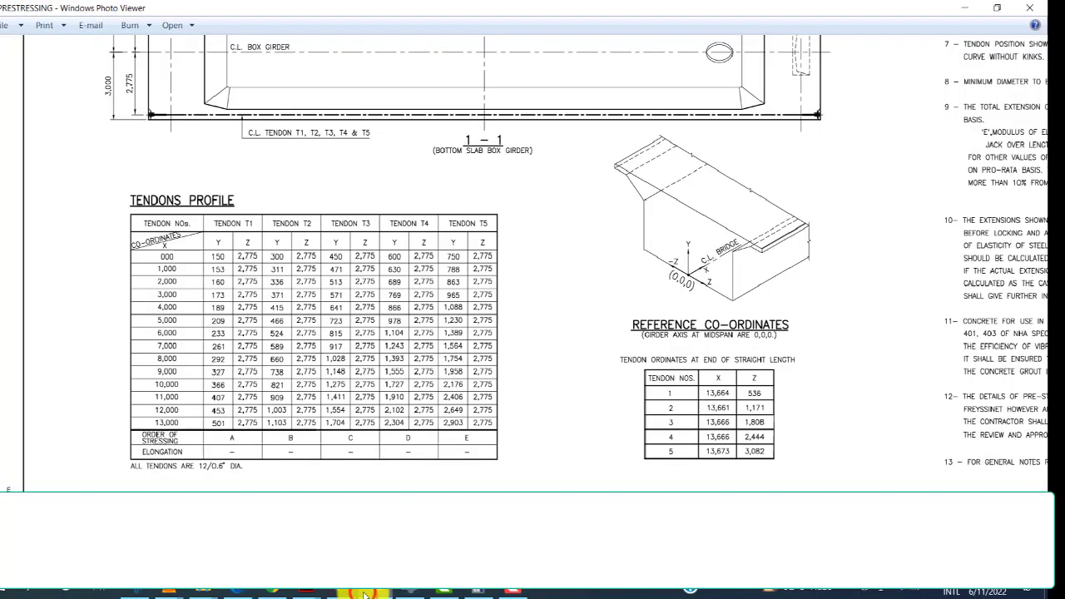
{"action": "left_click", "coordinate": [422, 591]}
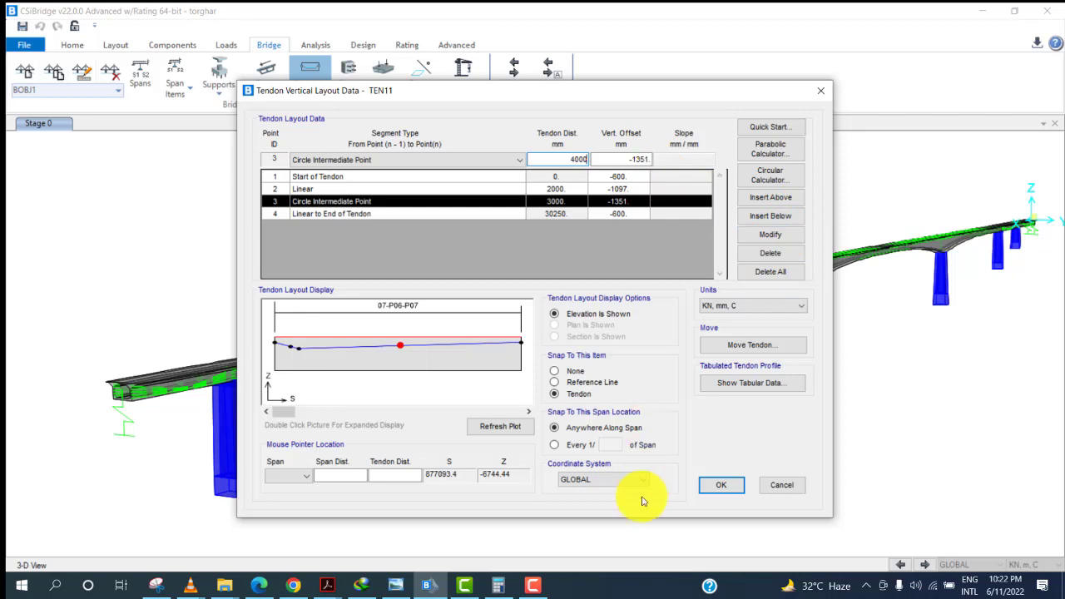
{"action": "left_click", "coordinate": [498, 585]}
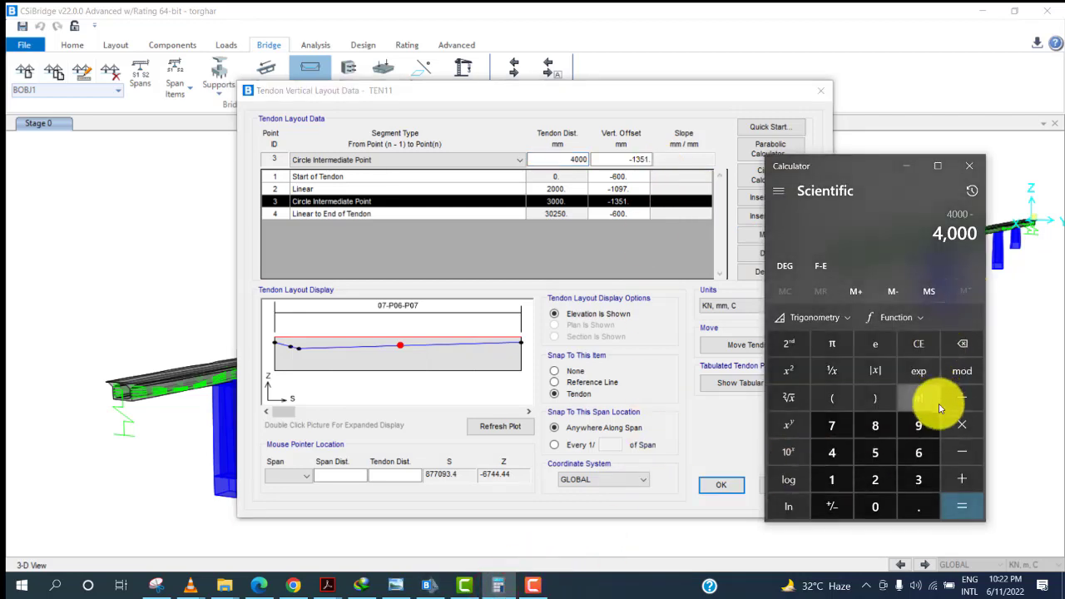
{"action": "left_click", "coordinate": [874, 479]}
{"action": "left_click", "coordinate": [832, 452]}
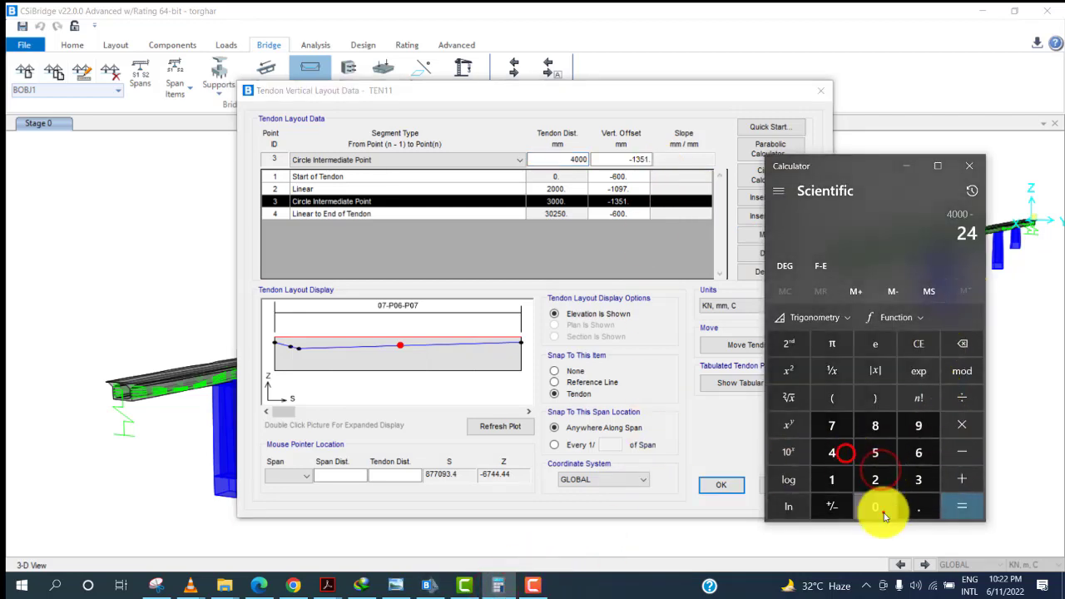
{"action": "left_click", "coordinate": [875, 507]}
{"action": "left_click", "coordinate": [918, 452]}
{"action": "left_click", "coordinate": [962, 507]}
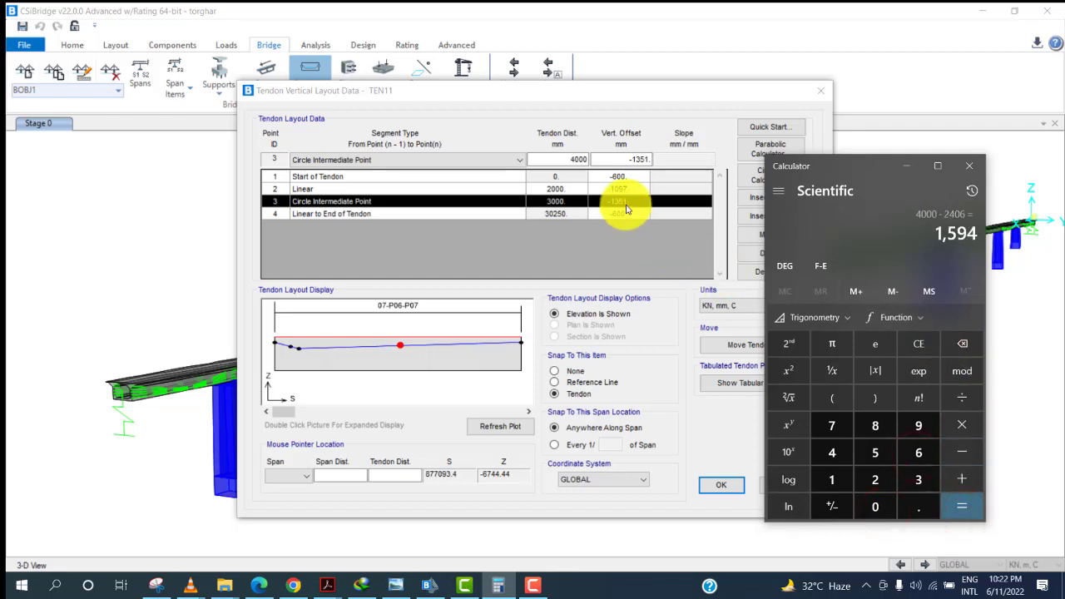
Insert a circle intermediate point after point 3 at 4000 mm tendon distance with vertical offset -1549 mm.
{"action": "left_click", "coordinate": [634, 158]}
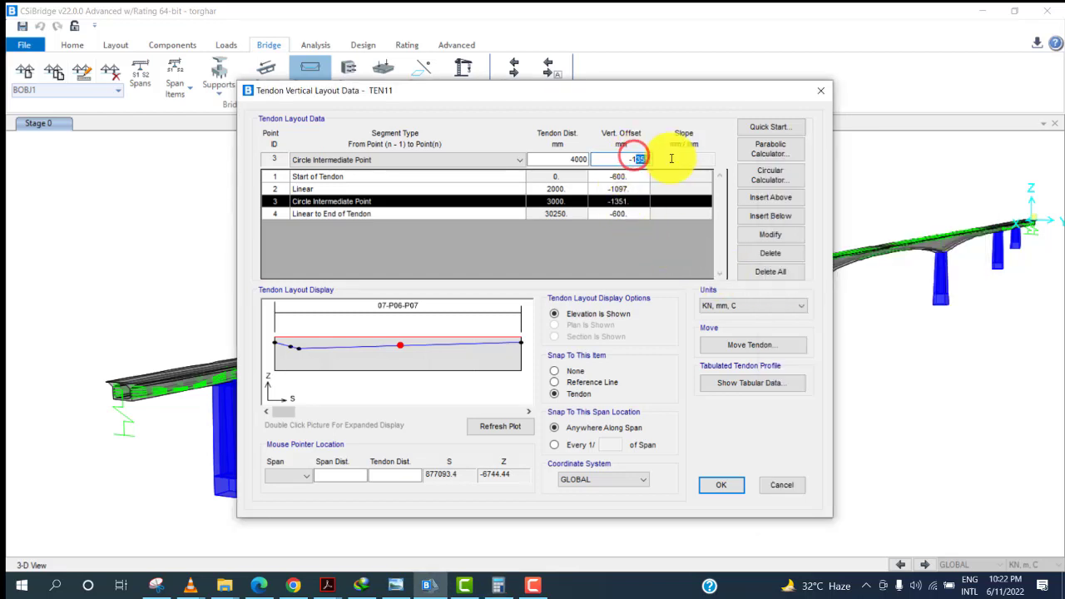
{"action": "type", "text": "-1549"}
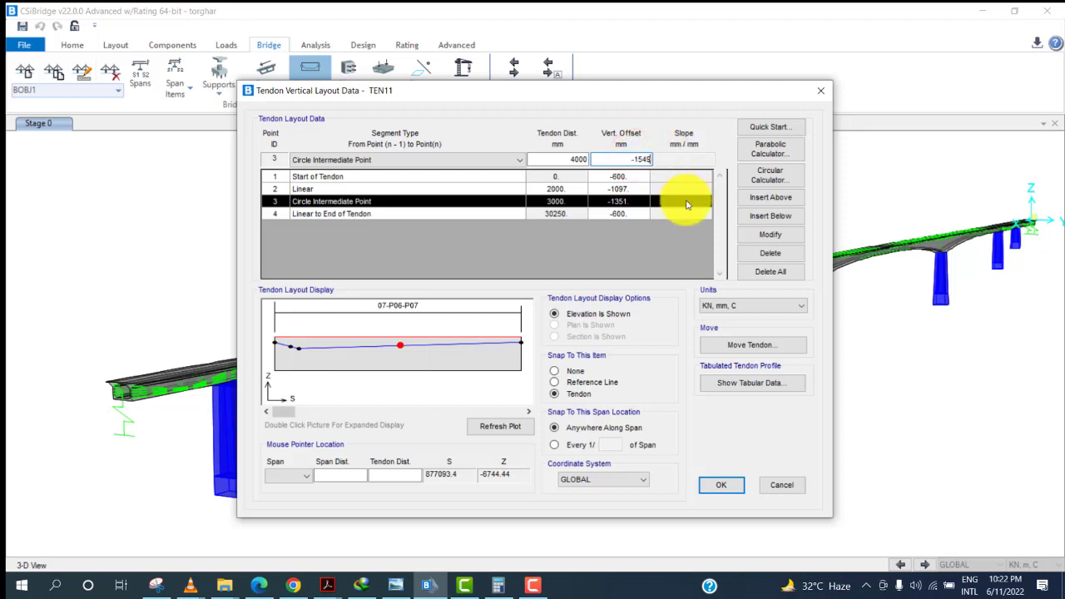
{"action": "left_click", "coordinate": [786, 216]}
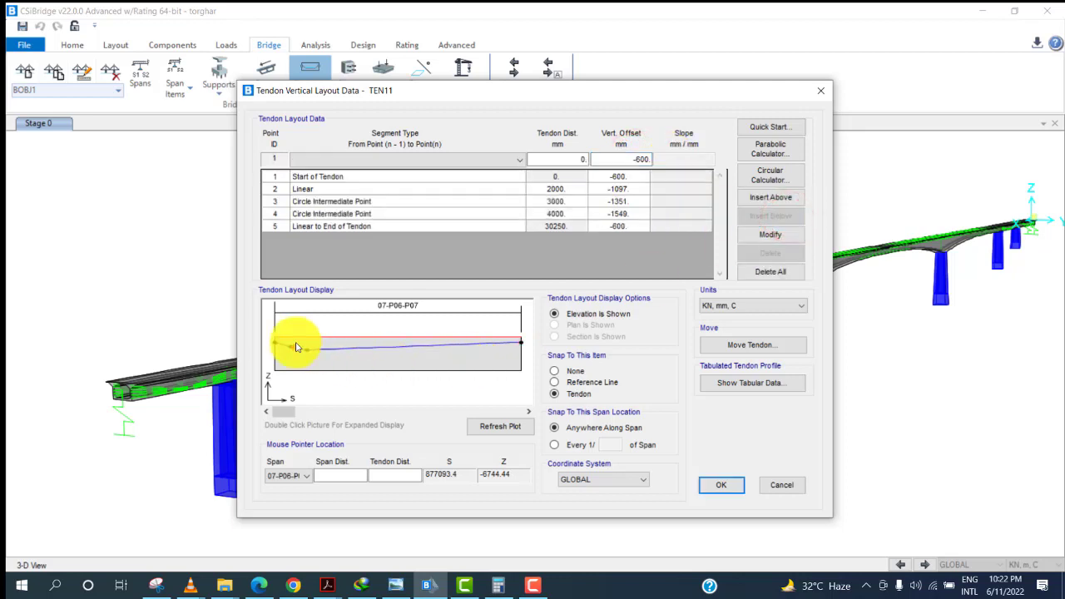
Check the drawing's profile table again and compute the following vertical offset with the calculator.
{"action": "left_click", "coordinate": [362, 159]}
{"action": "left_click", "coordinate": [362, 159]}
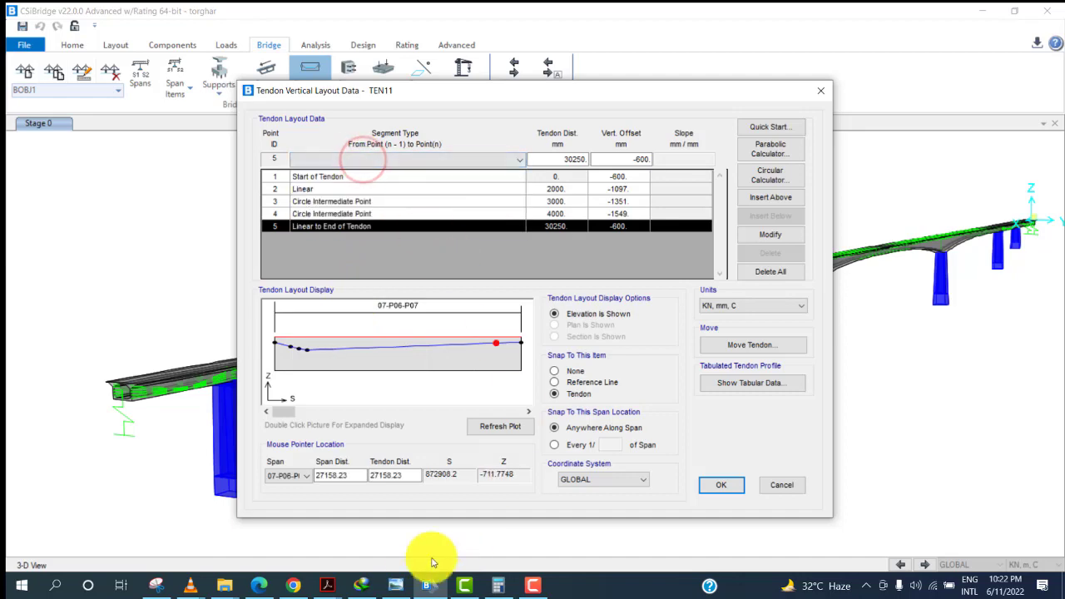
{"action": "left_click", "coordinate": [396, 585]}
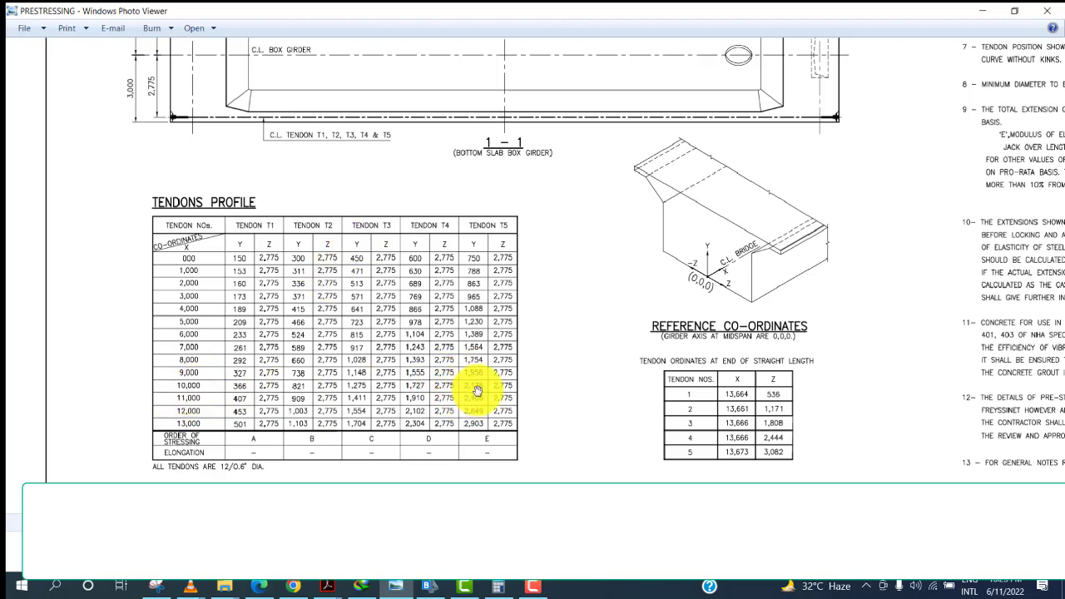
{"action": "left_click", "coordinate": [497, 587]}
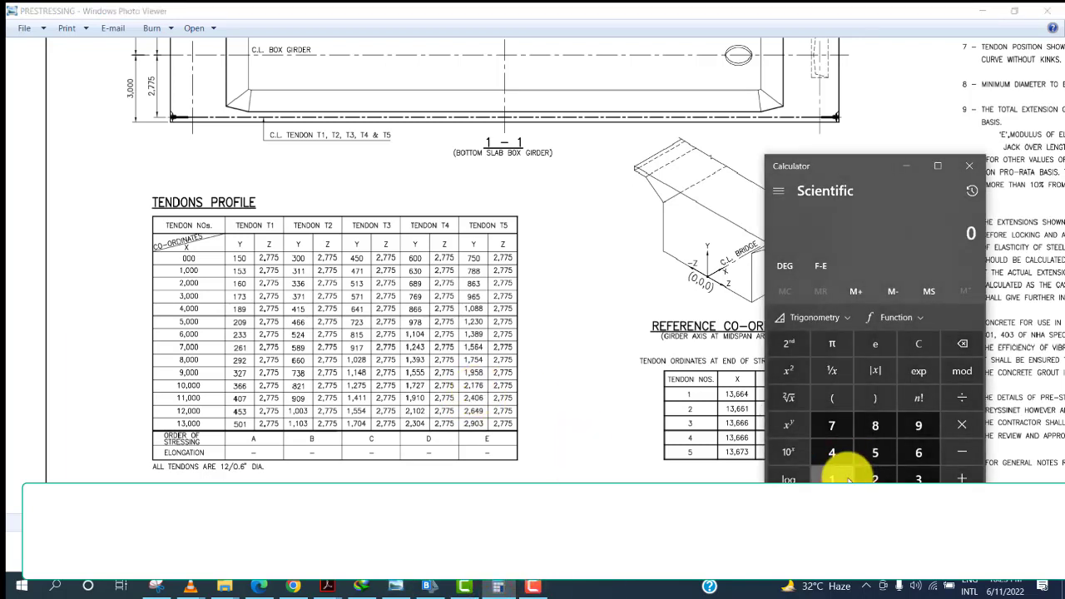
{"action": "left_click", "coordinate": [832, 451]}
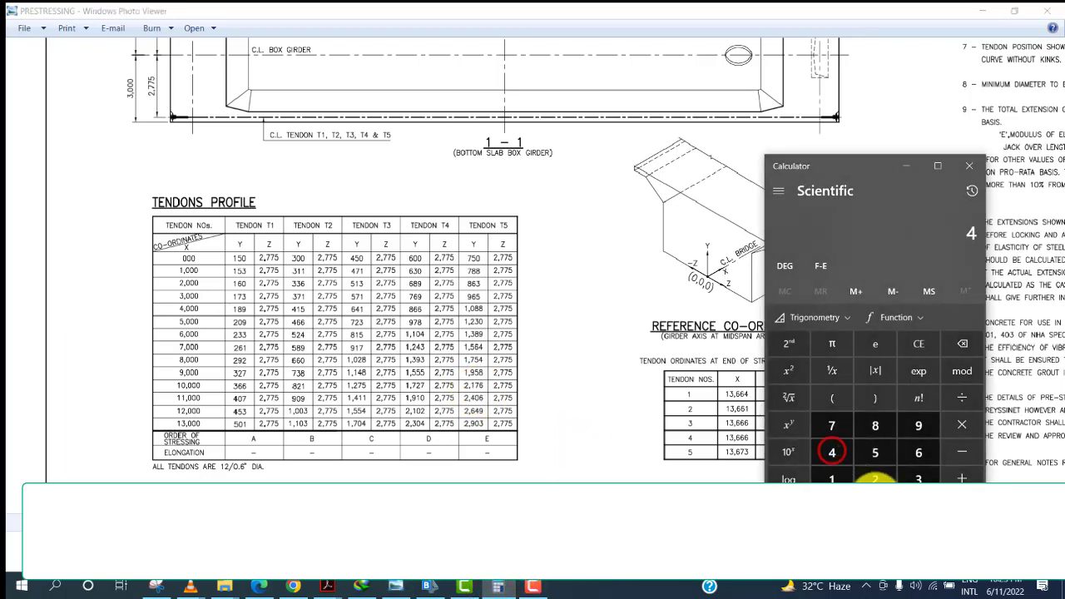
{"action": "left_click", "coordinate": [962, 452]}
{"action": "left_click", "coordinate": [876, 479]}
{"action": "left_click", "coordinate": [832, 480]}
{"action": "left_click", "coordinate": [833, 424]}
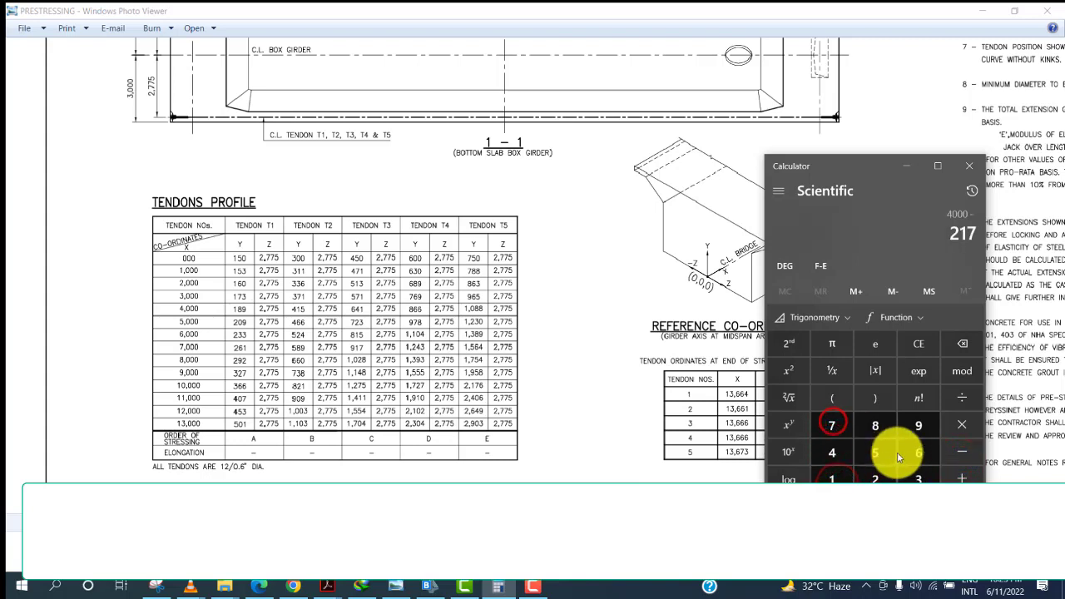
{"action": "left_click", "coordinate": [901, 452]}
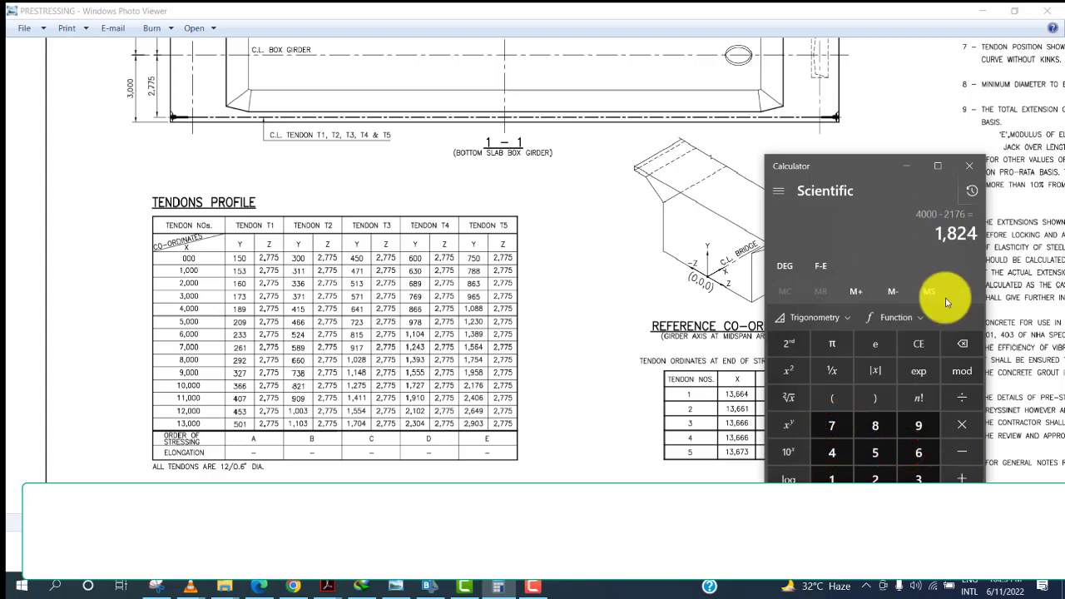
{"action": "left_click", "coordinate": [422, 589]}
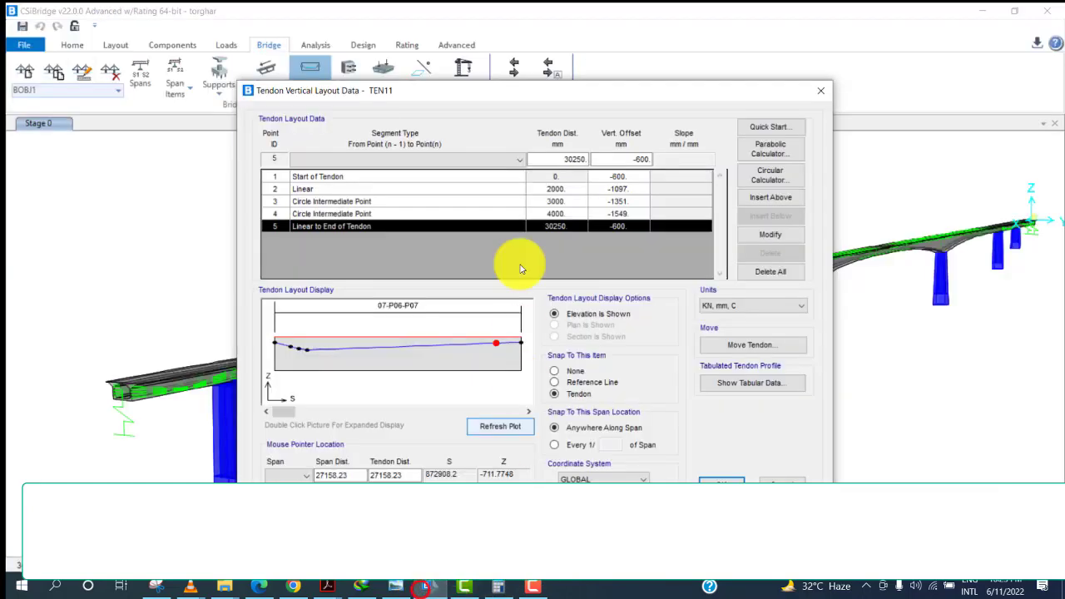
Modify point 4 to 5000 mm tendon distance and vertical offset -1824 mm.
{"action": "left_click", "coordinate": [553, 214]}
{"action": "left_click", "coordinate": [566, 158]}
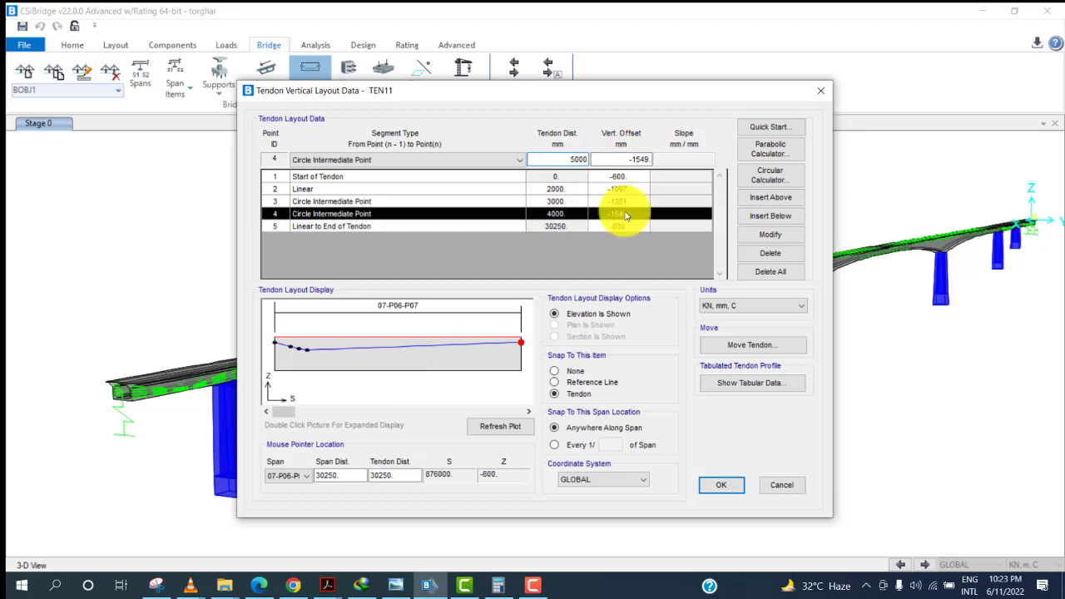
{"action": "left_click", "coordinate": [643, 159]}
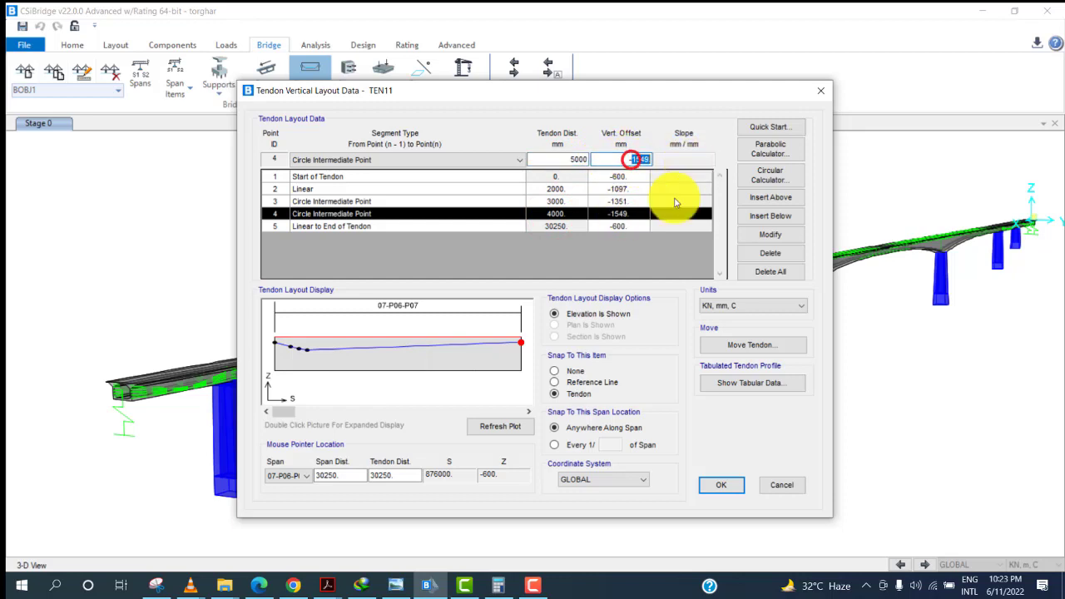
{"action": "left_click", "coordinate": [506, 587]}
{"action": "left_click", "coordinate": [514, 588]}
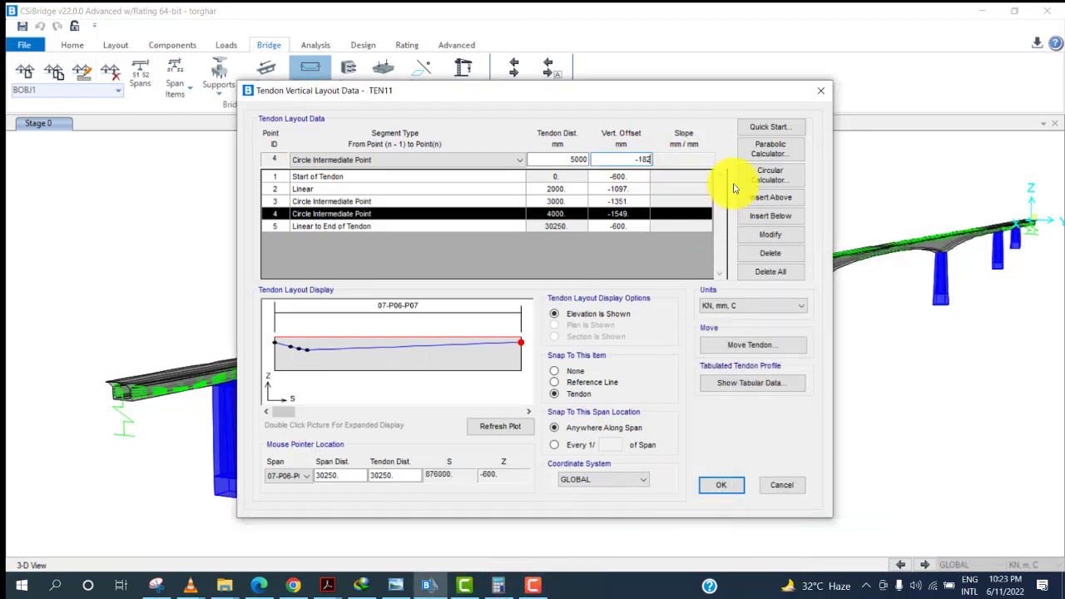
{"action": "left_click", "coordinate": [767, 234]}
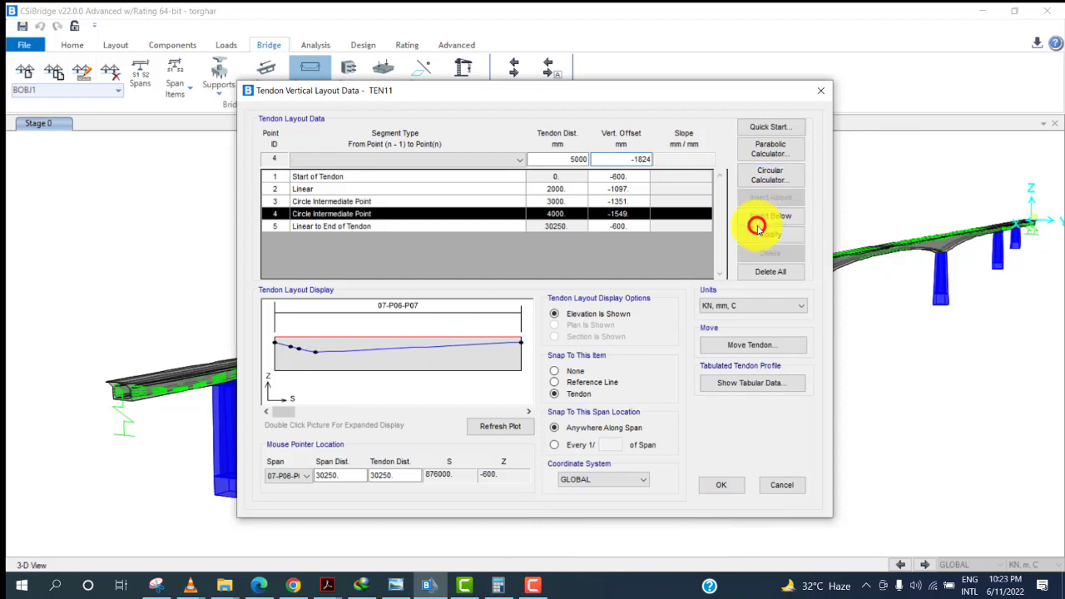
Change the segment type of points 3 and 4 to Parabola Intermediate Point.
{"action": "left_click", "coordinate": [392, 214]}
{"action": "left_click", "coordinate": [391, 203]}
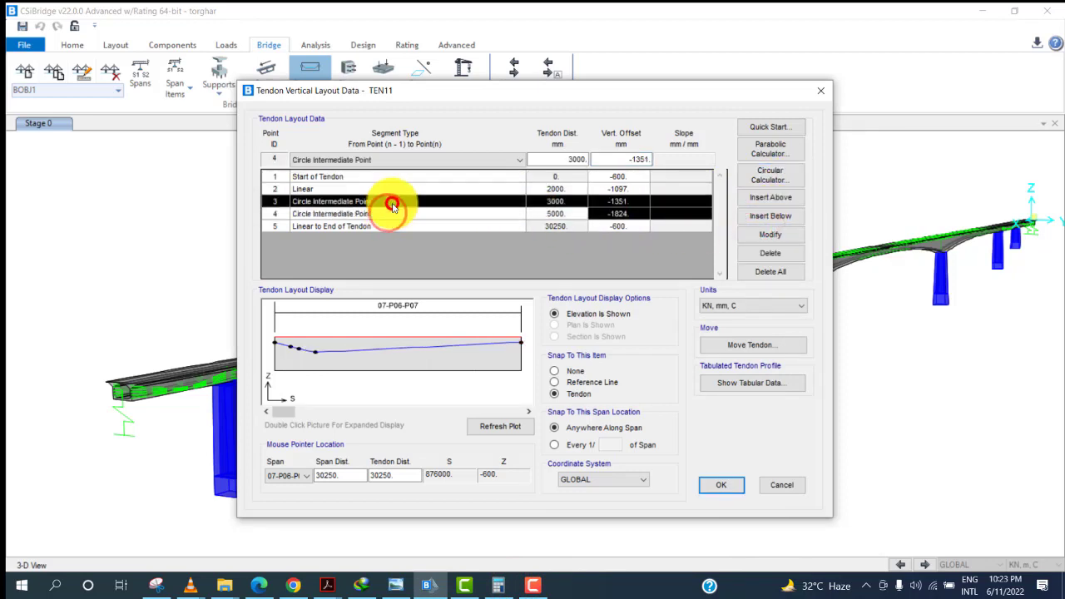
{"action": "left_click", "coordinate": [409, 158]}
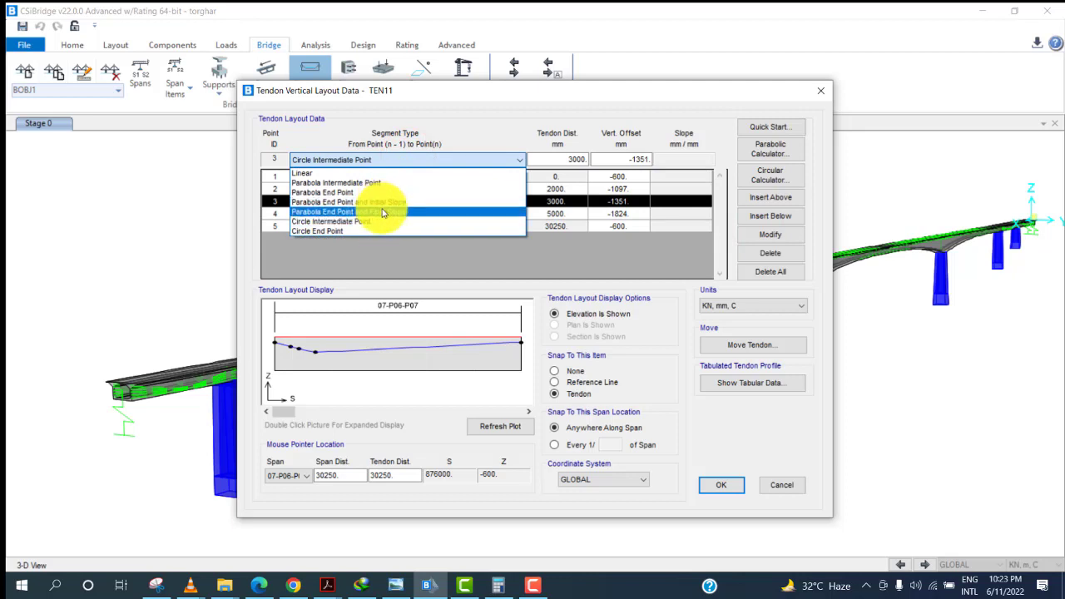
{"action": "left_click", "coordinate": [394, 183]}
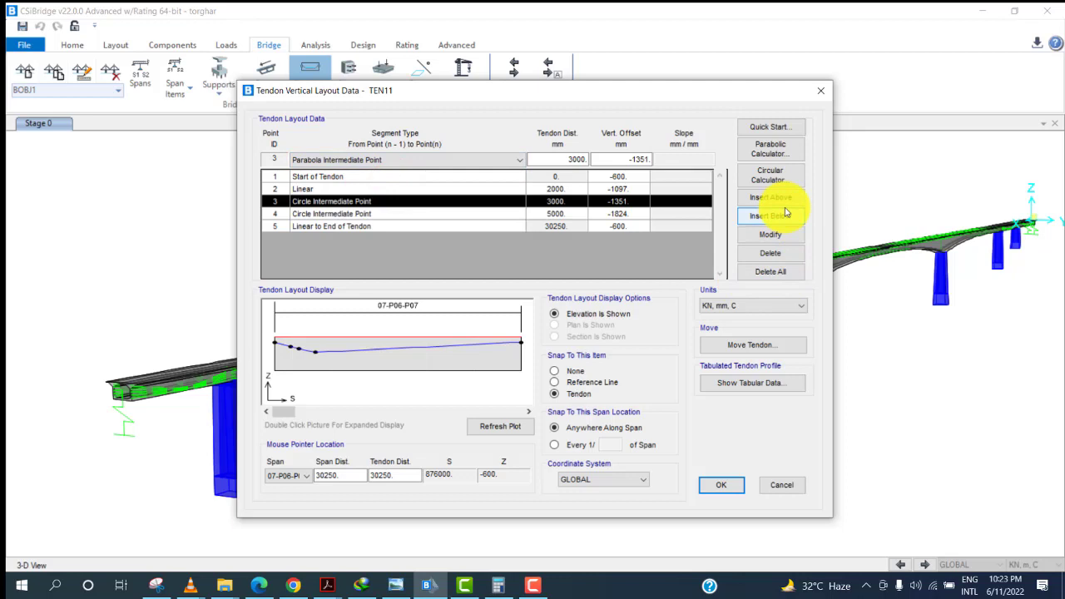
{"action": "left_click", "coordinate": [778, 237]}
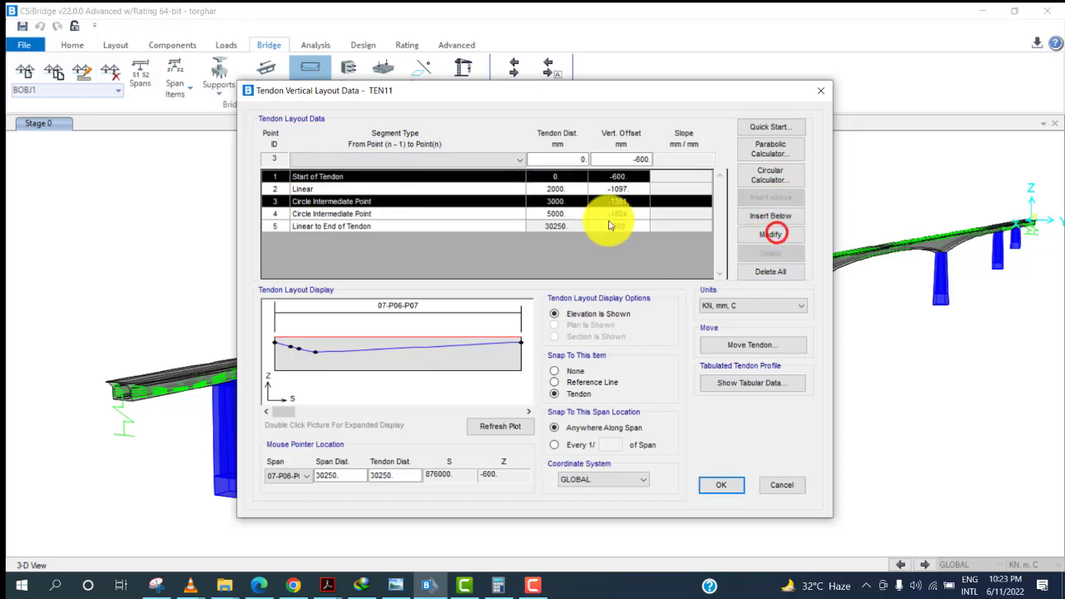
{"action": "left_click", "coordinate": [390, 215]}
{"action": "left_click", "coordinate": [407, 161]}
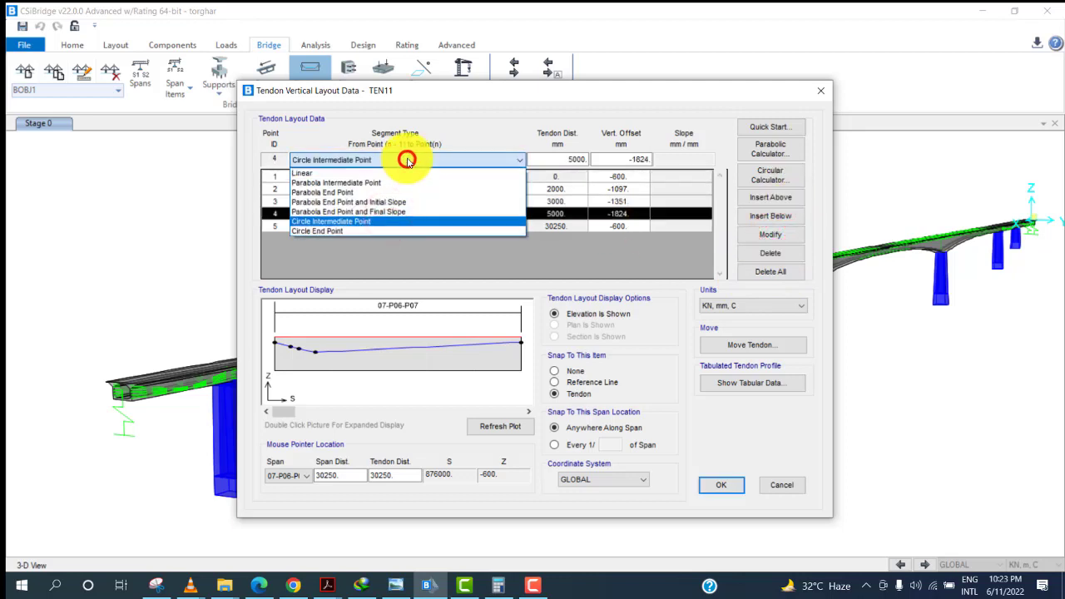
{"action": "left_click", "coordinate": [393, 183]}
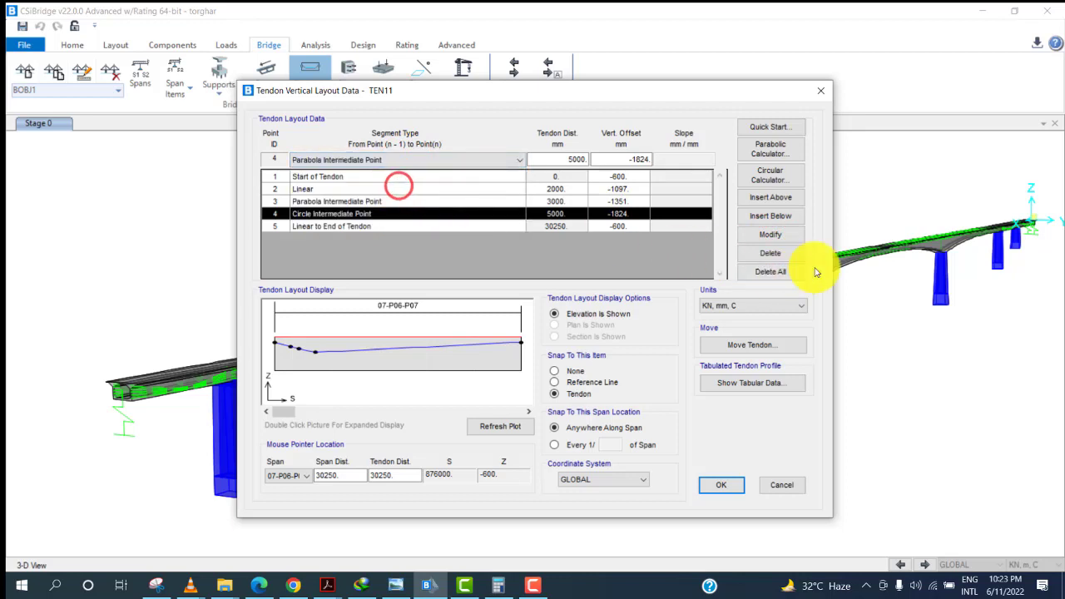
{"action": "left_click", "coordinate": [790, 237]}
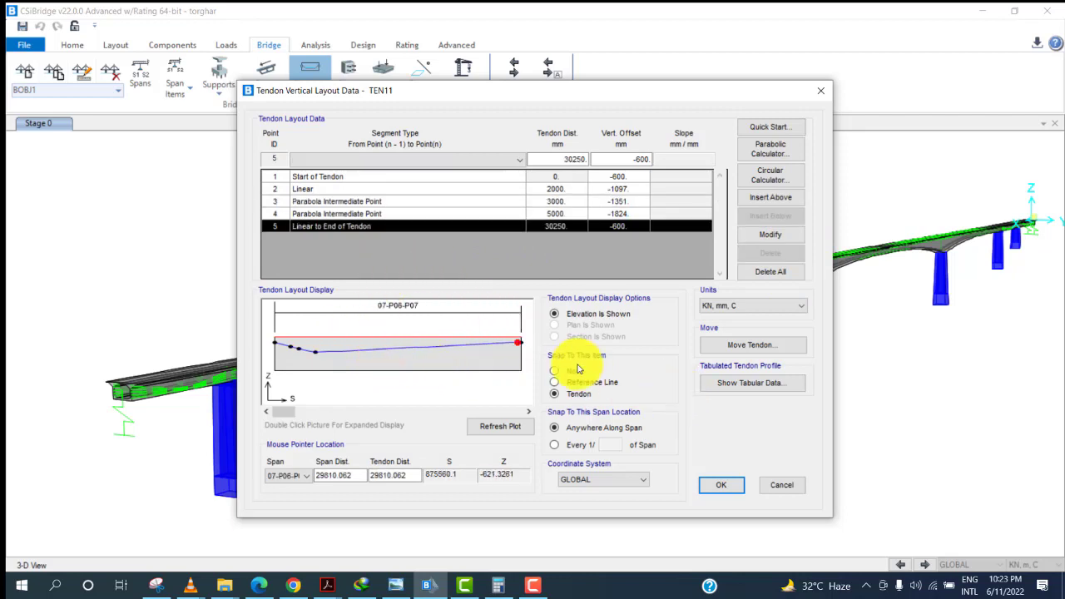
Close the tendon layout dialog, select tendon TEN10, and bring up the prestressing drawing.
{"action": "left_click", "coordinate": [787, 487]}
{"action": "left_click", "coordinate": [772, 480]}
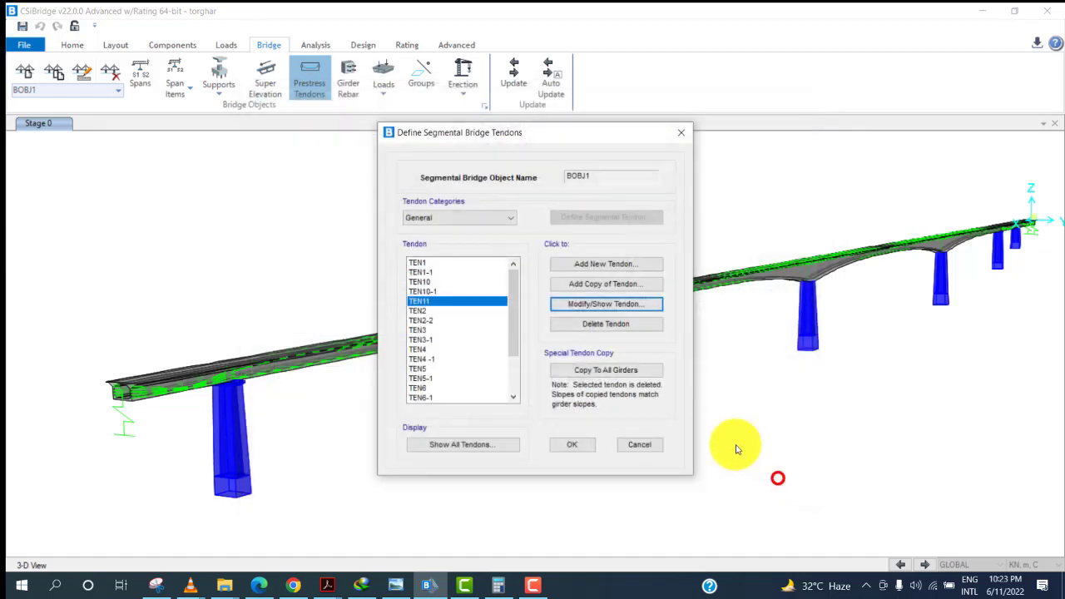
{"action": "left_click", "coordinate": [424, 282]}
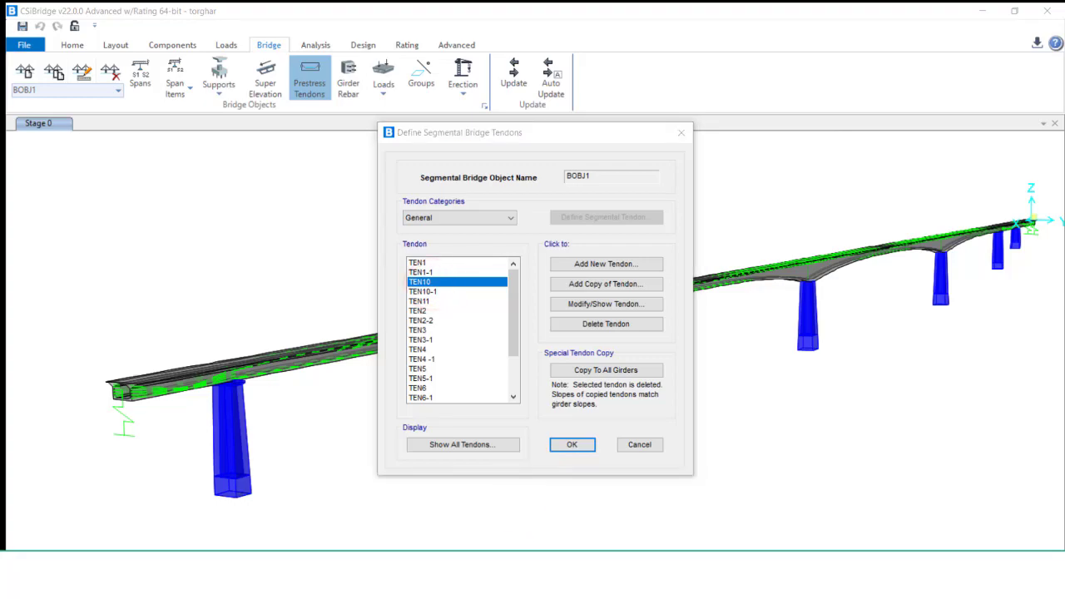
{"action": "left_click", "coordinate": [474, 586]}
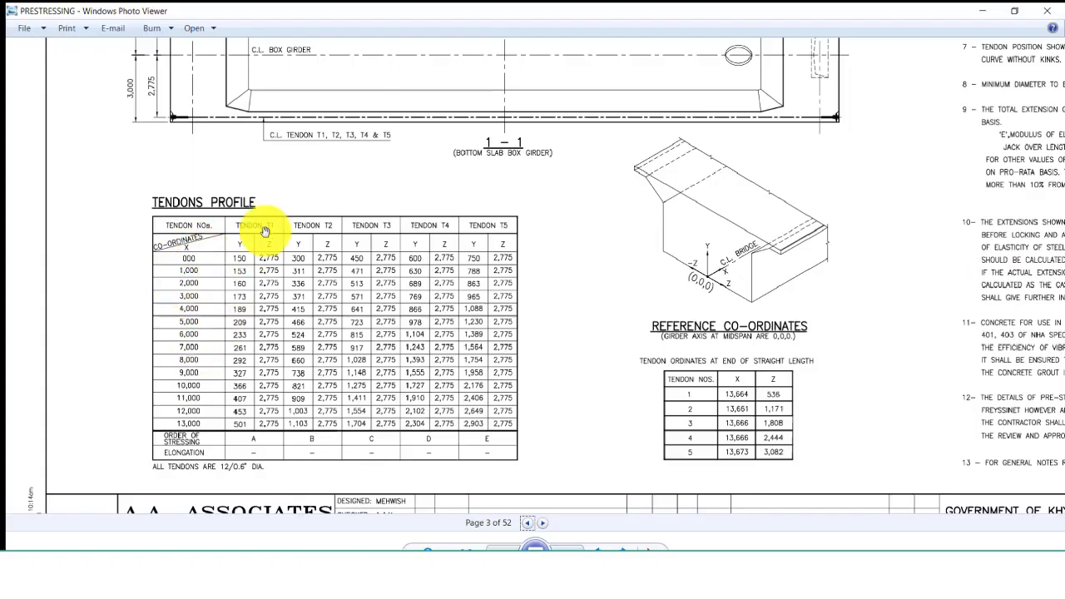
Open tendon TEN10 and review its vertical layout points and profile.
{"action": "left_click", "coordinate": [982, 10]}
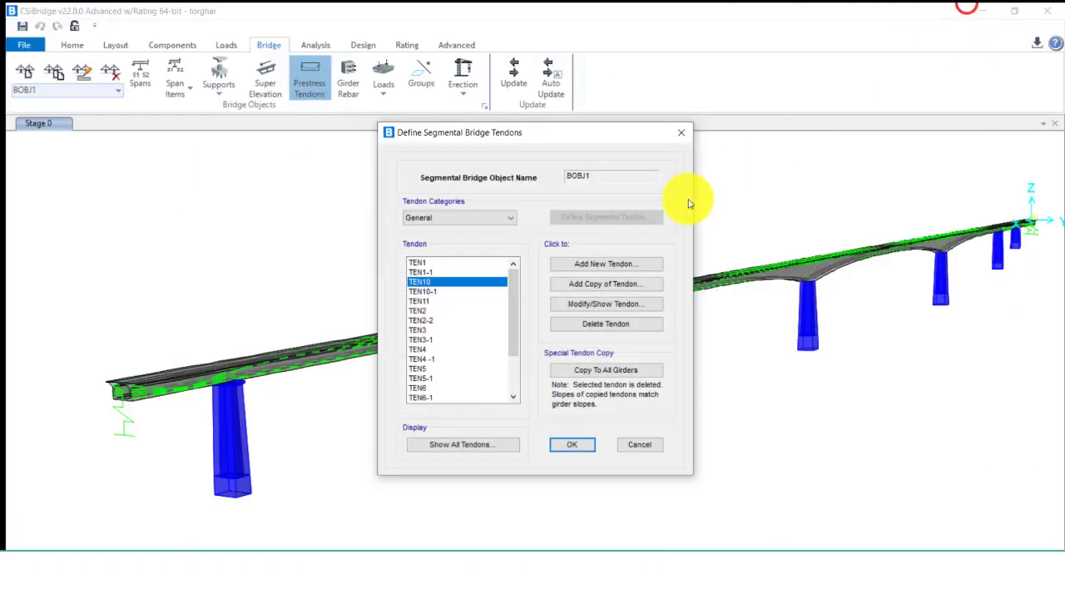
{"action": "left_click", "coordinate": [589, 306]}
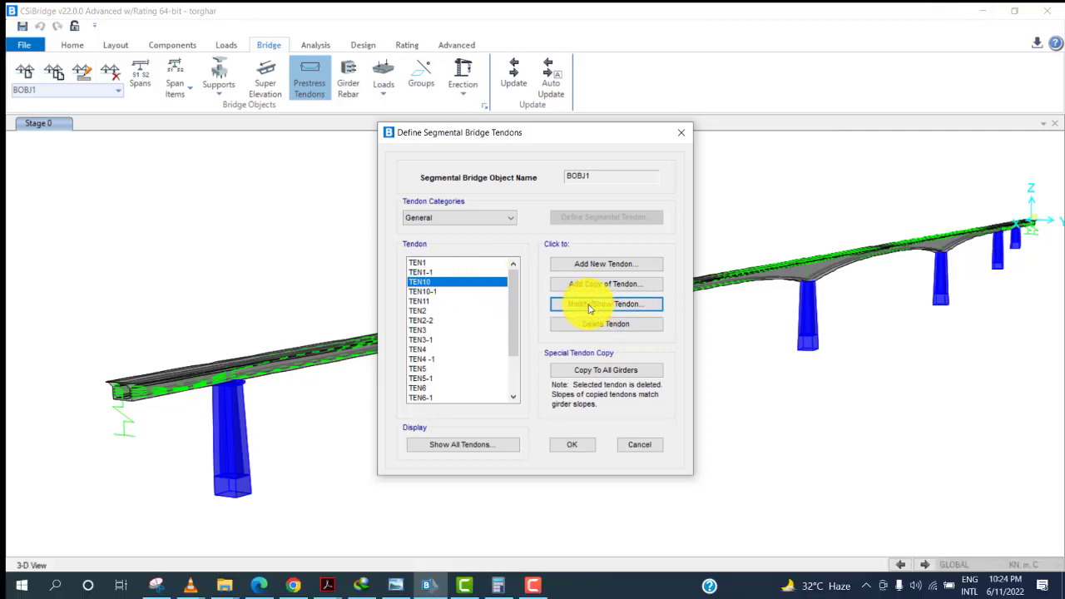
{"action": "left_click", "coordinate": [313, 269]}
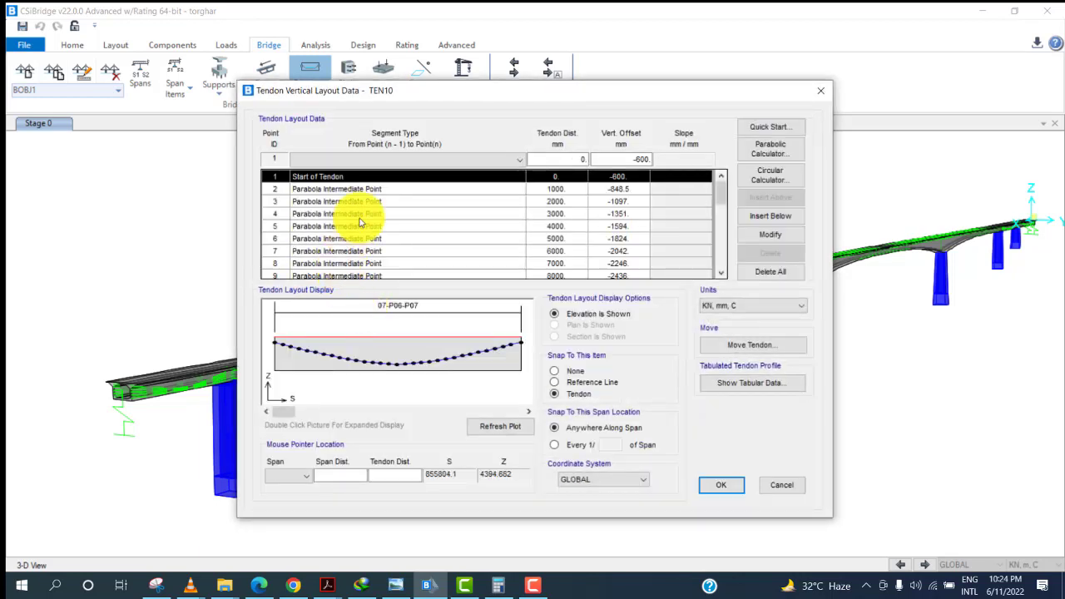
{"action": "left_click_drag", "start_coordinate": [721, 193], "coordinate": [716, 272]}
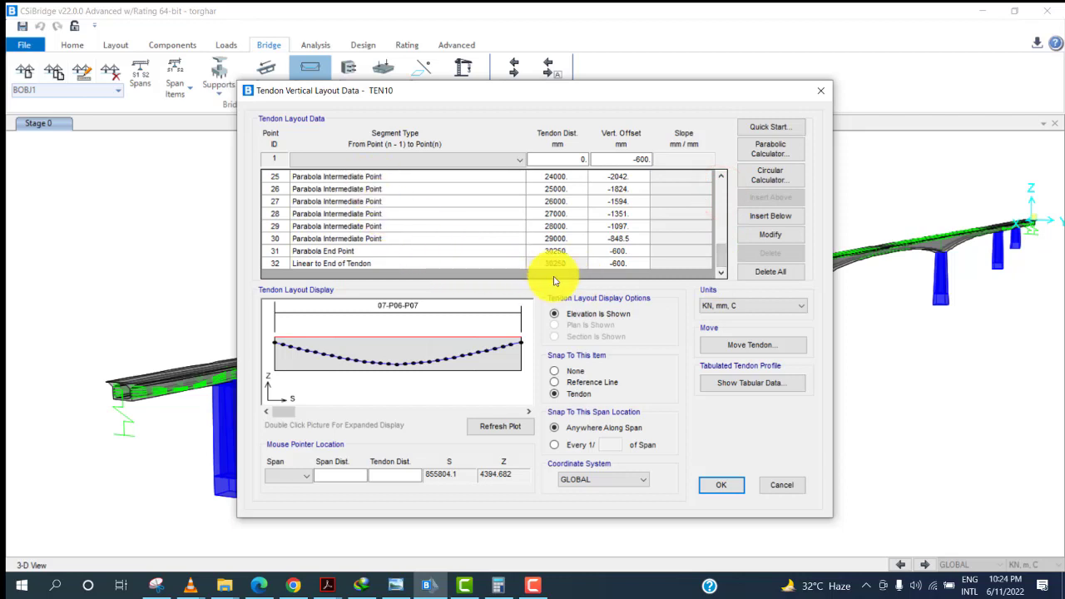
{"action": "left_click", "coordinate": [461, 356]}
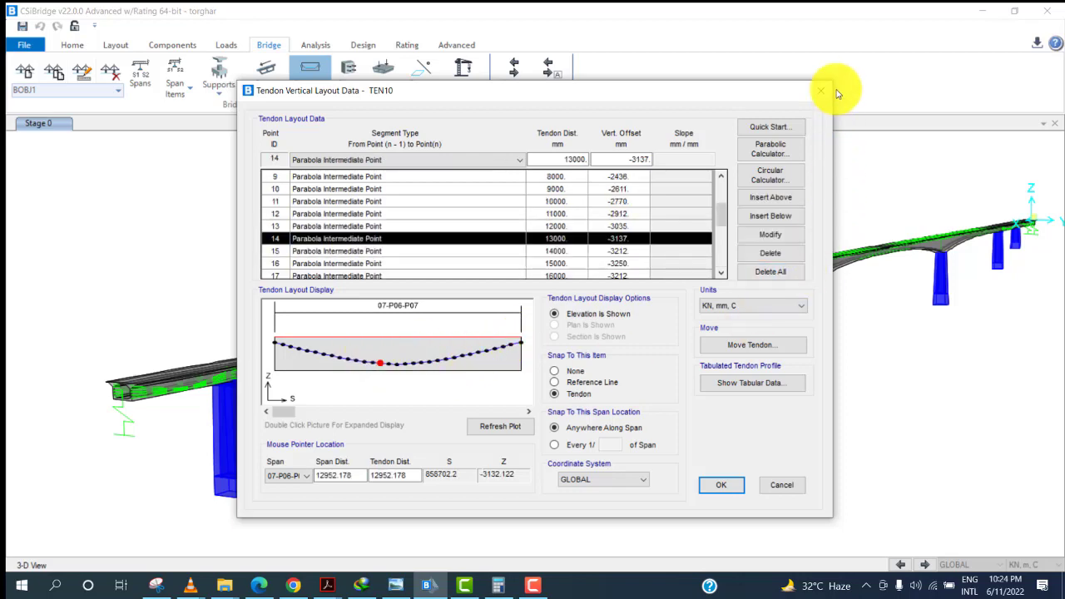
{"action": "left_click", "coordinate": [795, 487]}
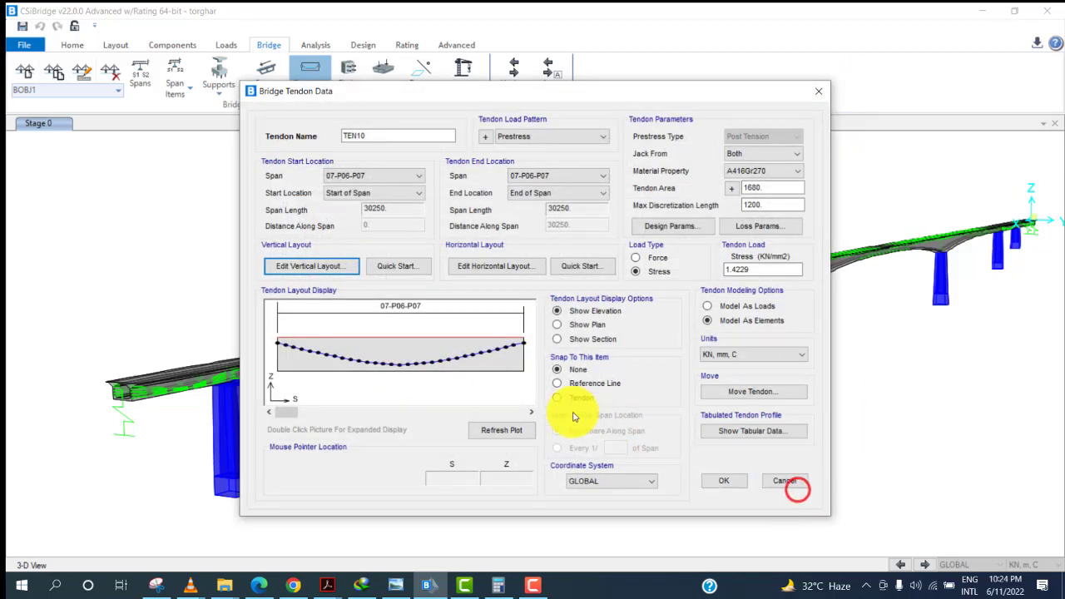
Compare TEN10's horizontal layout offset with the plan section on the prestressing drawing, and close the tendon dialogs.
{"action": "left_click", "coordinate": [504, 265]}
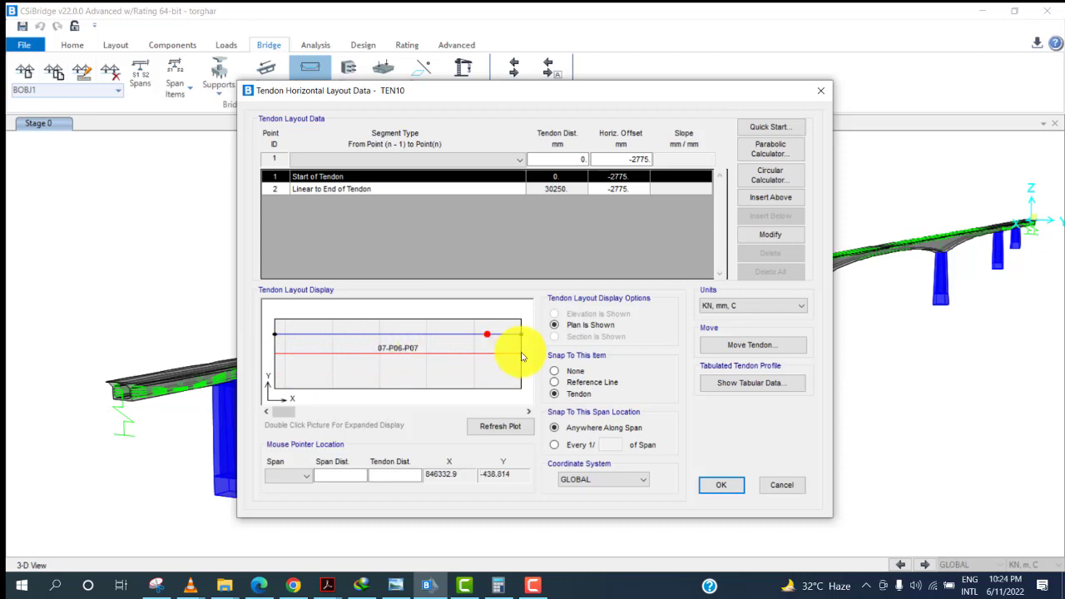
{"action": "scroll", "coordinate": [266, 356], "scroll_direction": "down", "scroll_amount": 1}
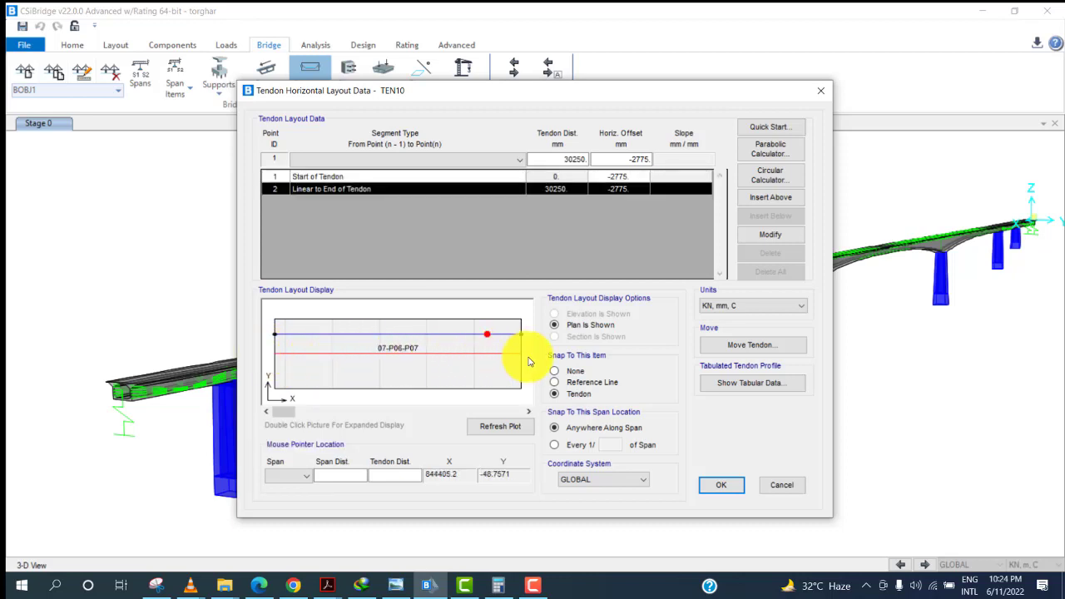
{"action": "left_click", "coordinate": [399, 585]}
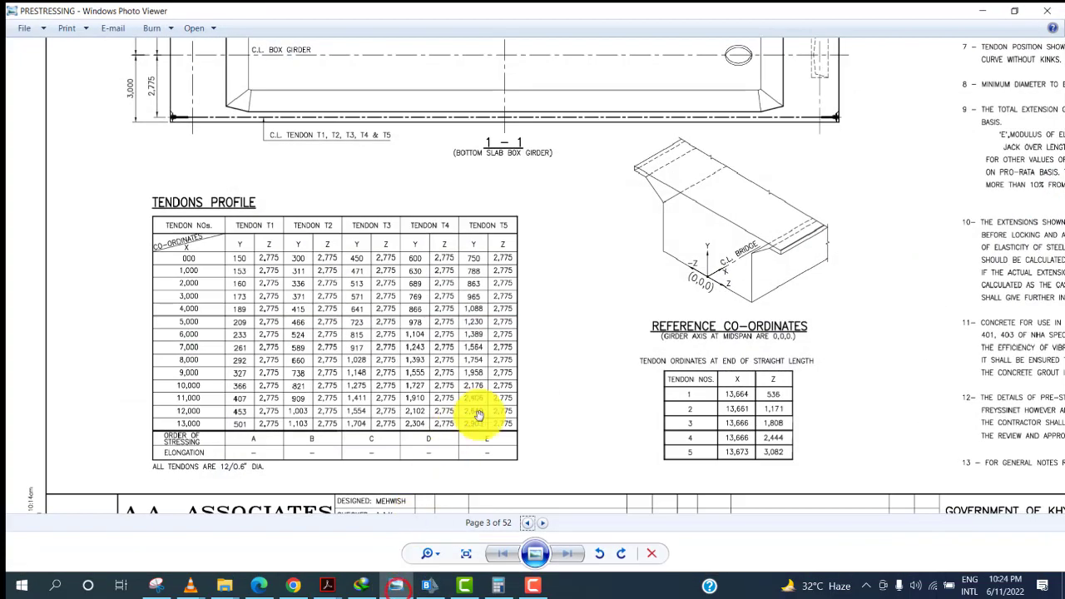
{"action": "left_click_drag", "start_coordinate": [531, 212], "coordinate": [543, 439]}
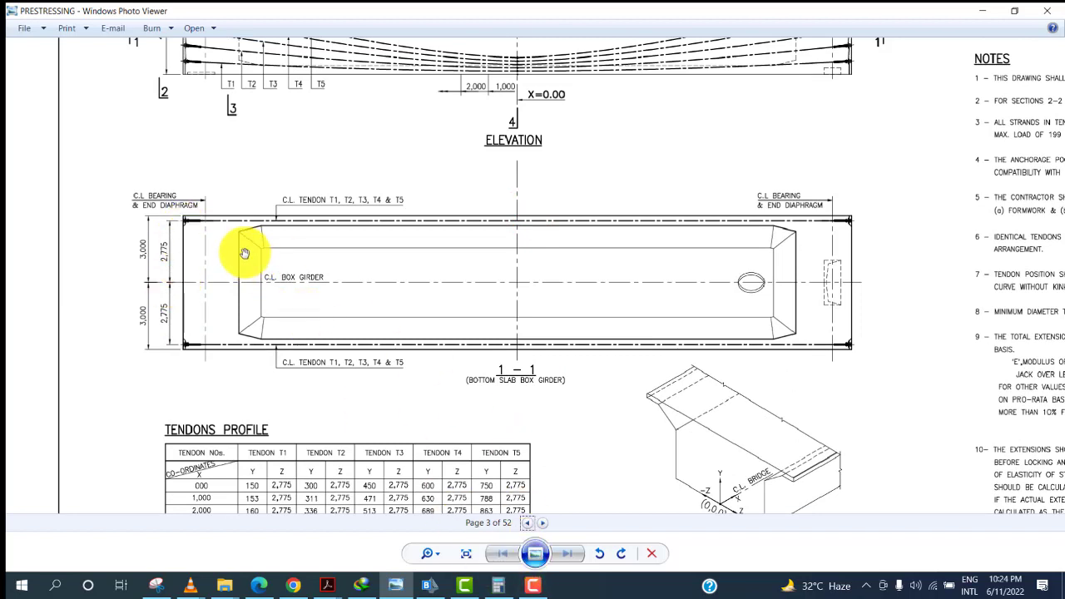
{"action": "left_click", "coordinate": [426, 585]}
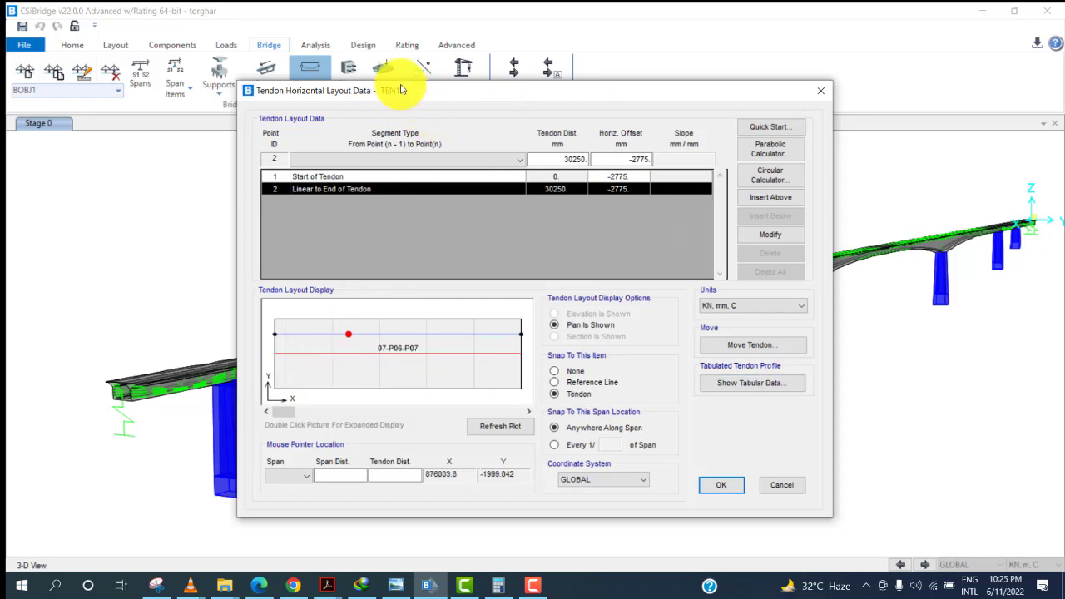
{"action": "left_click", "coordinate": [769, 487]}
{"action": "left_click", "coordinate": [769, 487]}
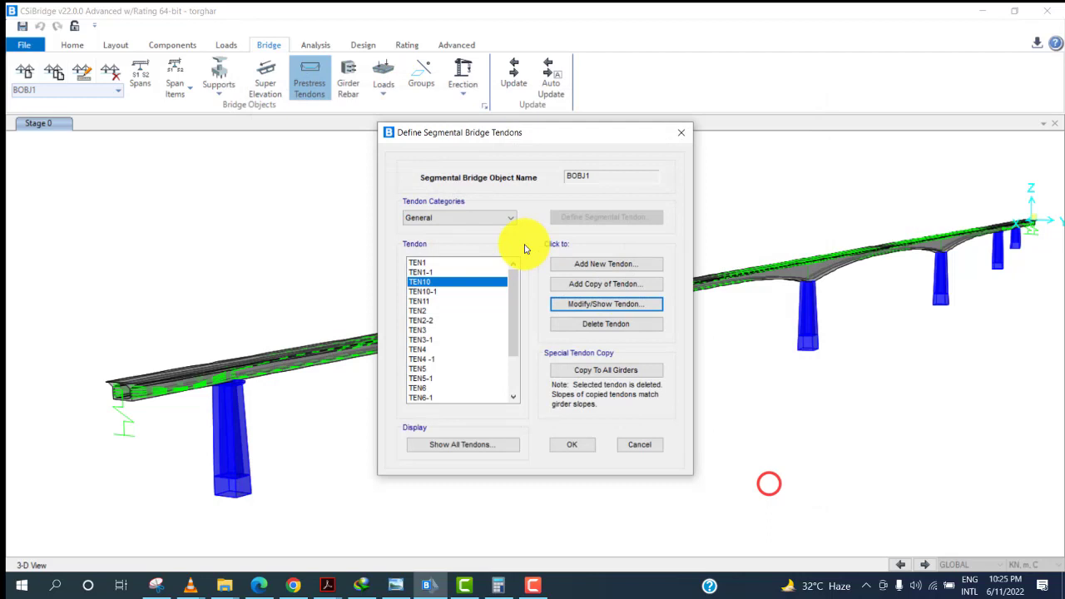
Open tendon TEN10-1 and review its horizontal layout offset.
{"action": "left_click", "coordinate": [453, 291]}
{"action": "left_click", "coordinate": [585, 307]}
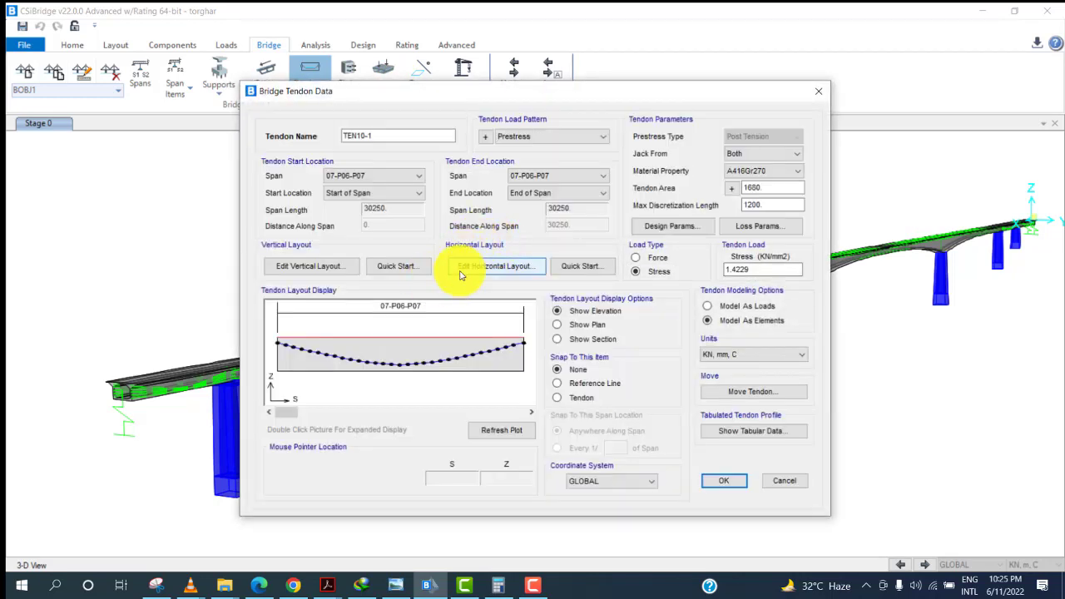
{"action": "left_click", "coordinate": [465, 266]}
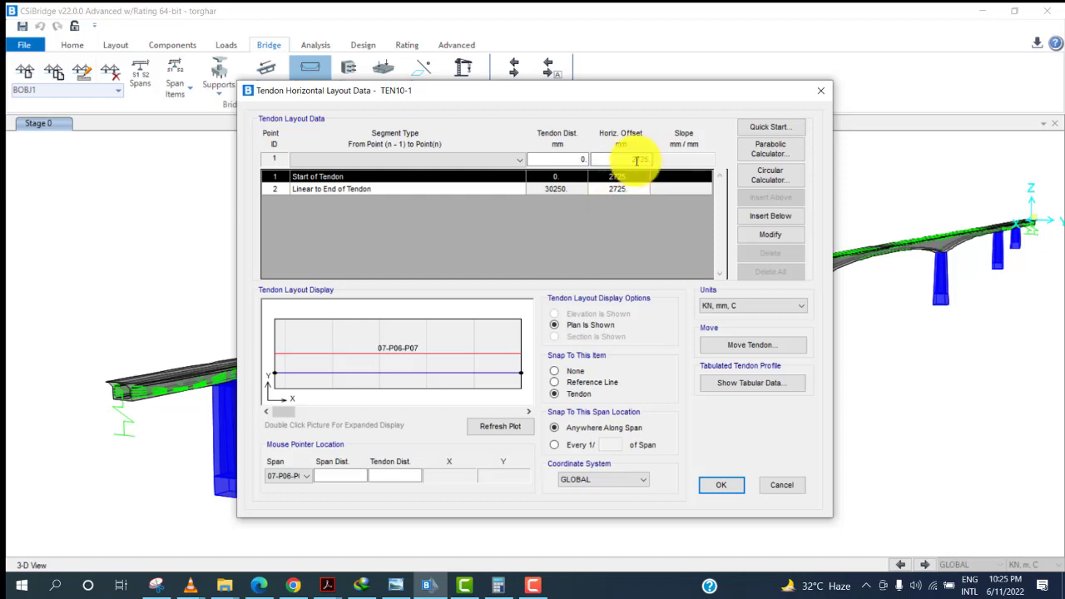
{"action": "left_click", "coordinate": [721, 484]}
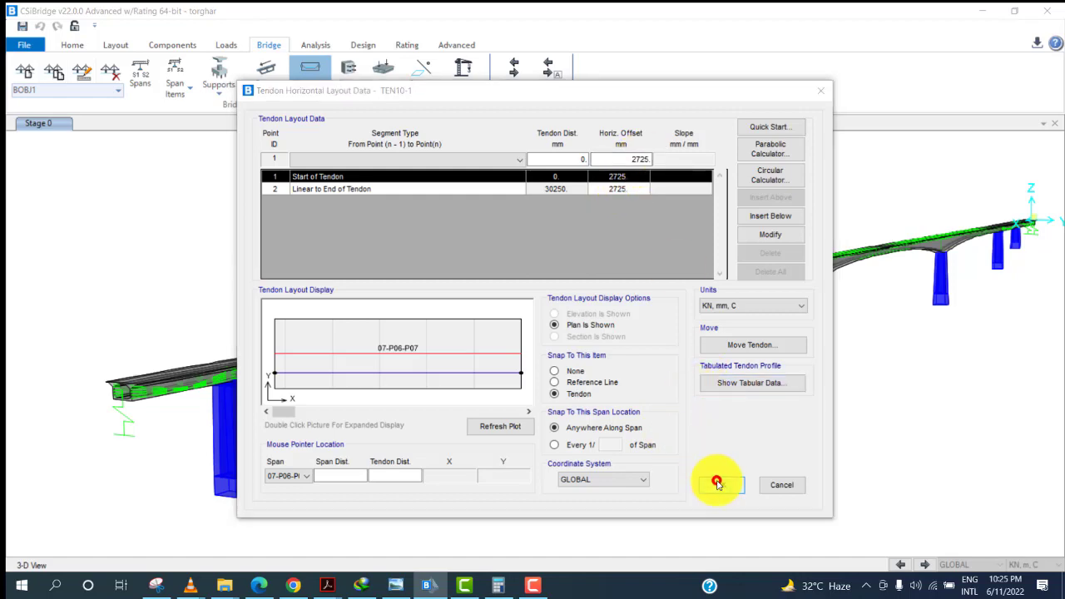
Check TEN10-1's duct diameter against the minimum diameter in the drawing notes.
{"action": "left_click", "coordinate": [517, 344]}
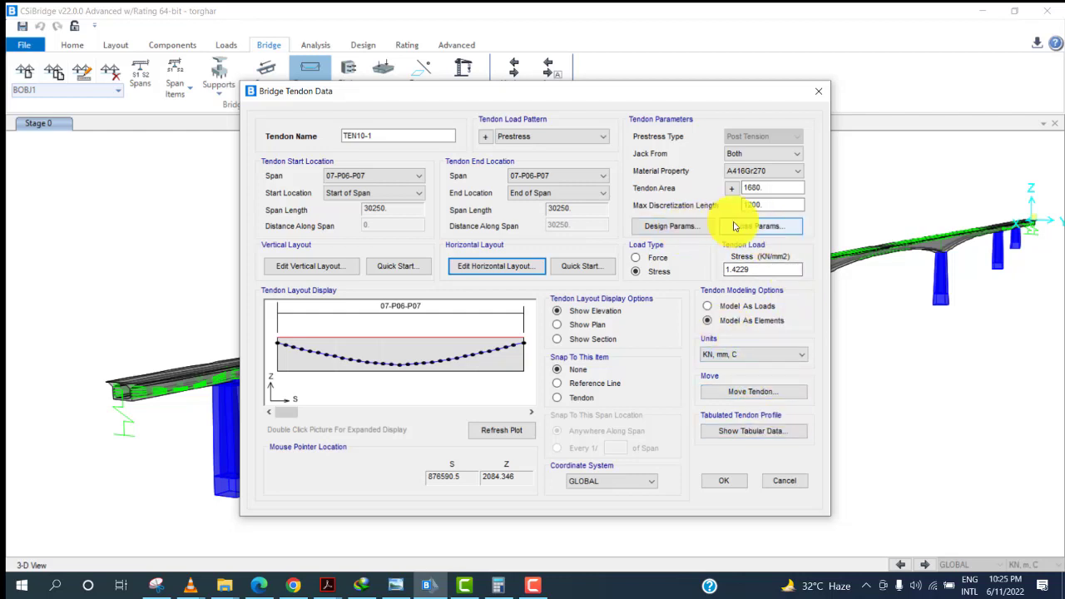
{"action": "left_click", "coordinate": [669, 226]}
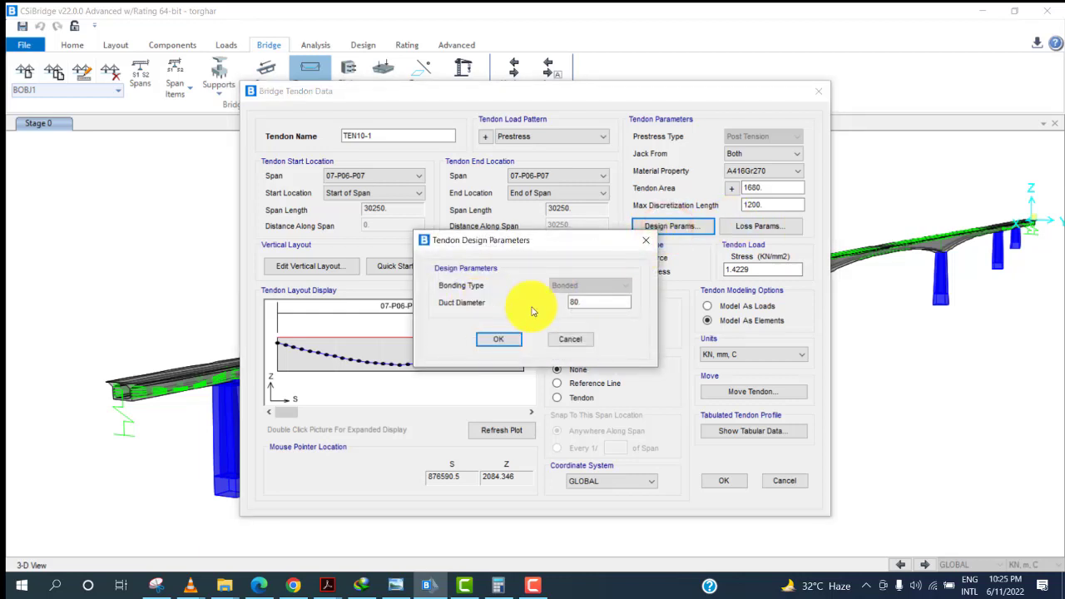
{"action": "double_click", "coordinate": [590, 302]}
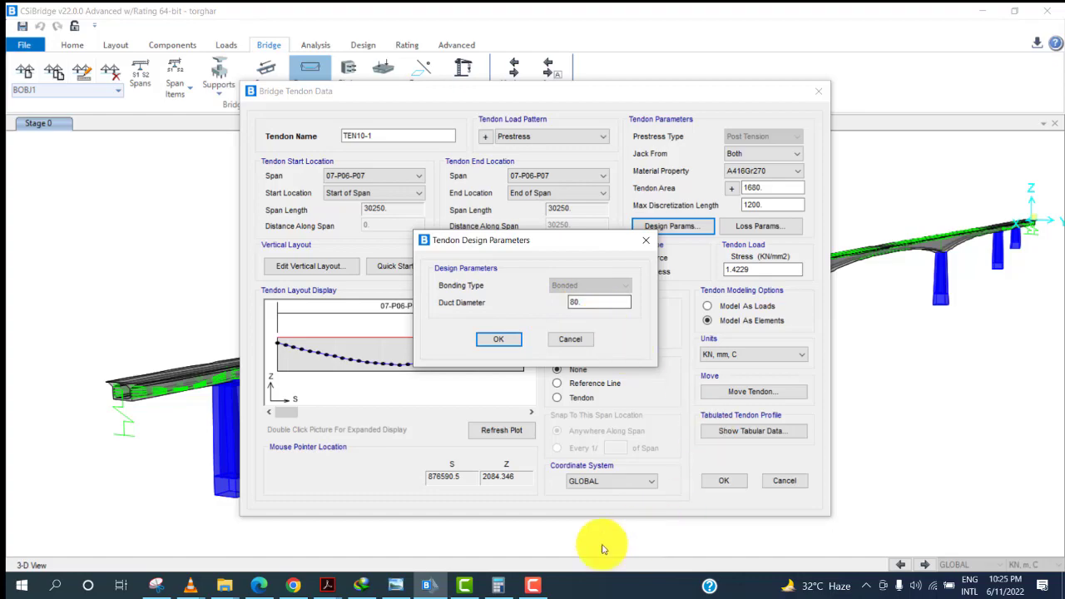
{"action": "left_click", "coordinate": [408, 583]}
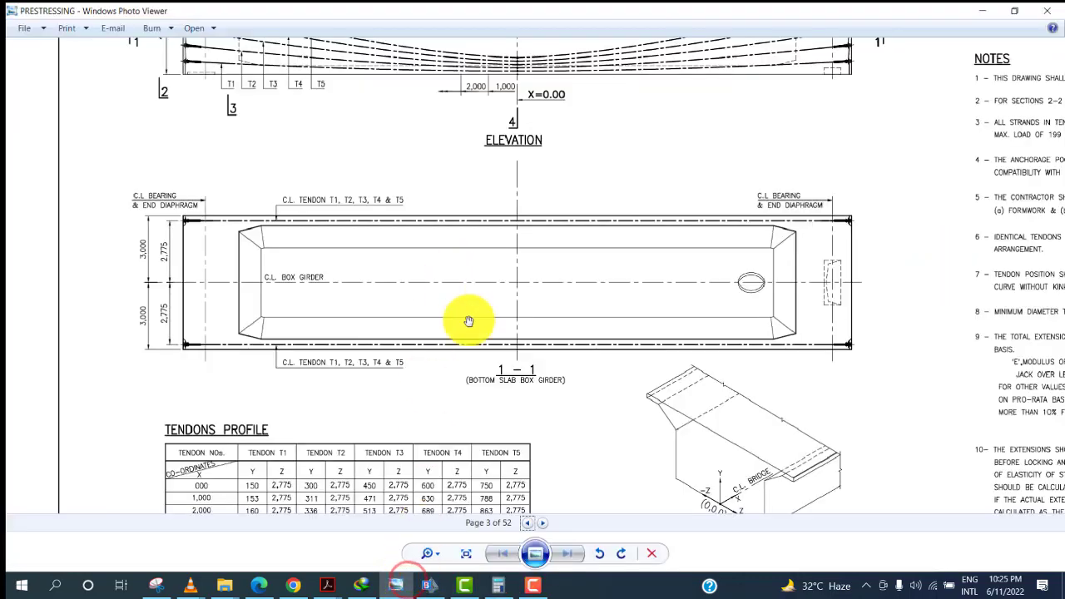
{"action": "mouse_move", "coordinate": [468, 314]}
{"action": "left_mouse_down"}
{"action": "mouse_move", "coordinate": [495, 124]}
{"action": "mouse_move", "coordinate": [515, 126]}
{"action": "mouse_move", "coordinate": [492, 226]}
{"action": "mouse_move", "coordinate": [499, 290]}
{"action": "mouse_move", "coordinate": [400, 423]}
{"action": "left_mouse_up"}
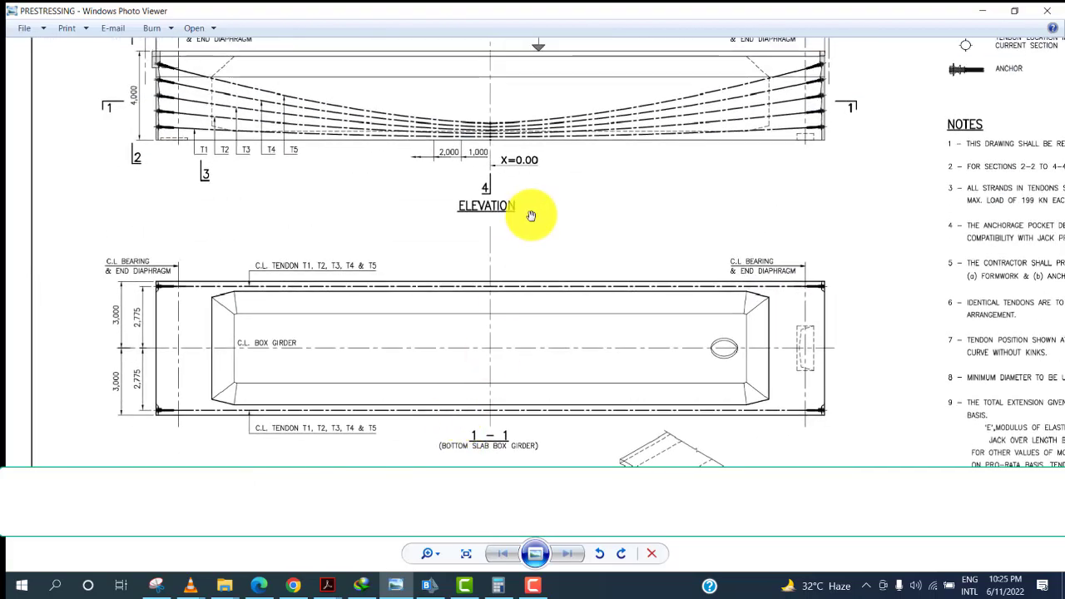
{"action": "mouse_move", "coordinate": [531, 216]}
{"action": "left_mouse_down"}
{"action": "mouse_move", "coordinate": [492, 377]}
{"action": "mouse_move", "coordinate": [349, 345]}
{"action": "mouse_move", "coordinate": [312, 199]}
{"action": "left_mouse_up"}
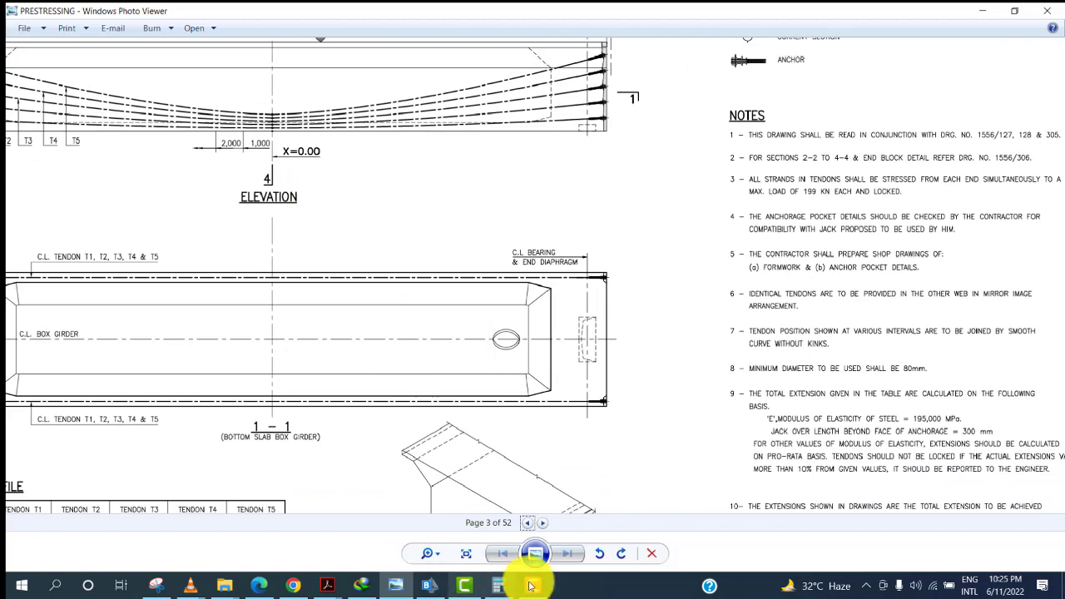
{"action": "left_click", "coordinate": [433, 589]}
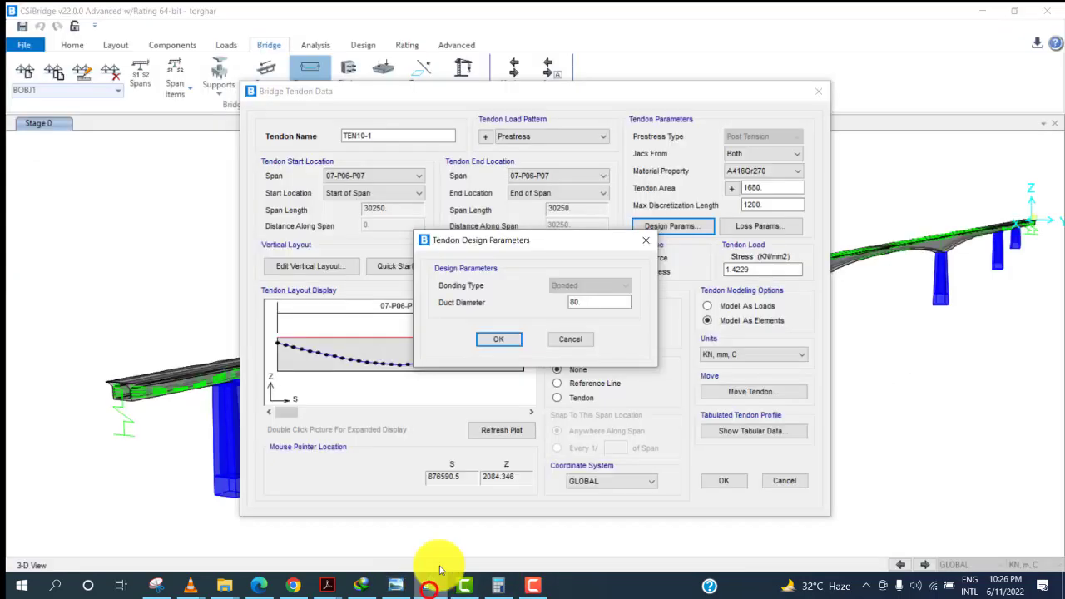
{"action": "left_click", "coordinate": [655, 240]}
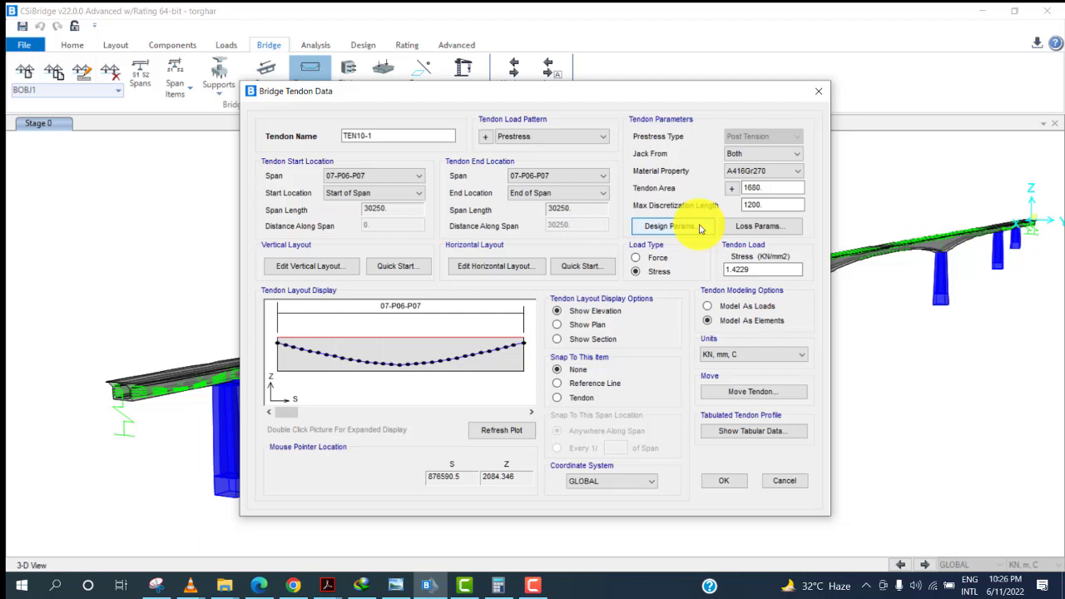
Review TEN10-1's prestress loss parameters and close the tendon dialogs.
{"action": "left_click", "coordinate": [730, 229]}
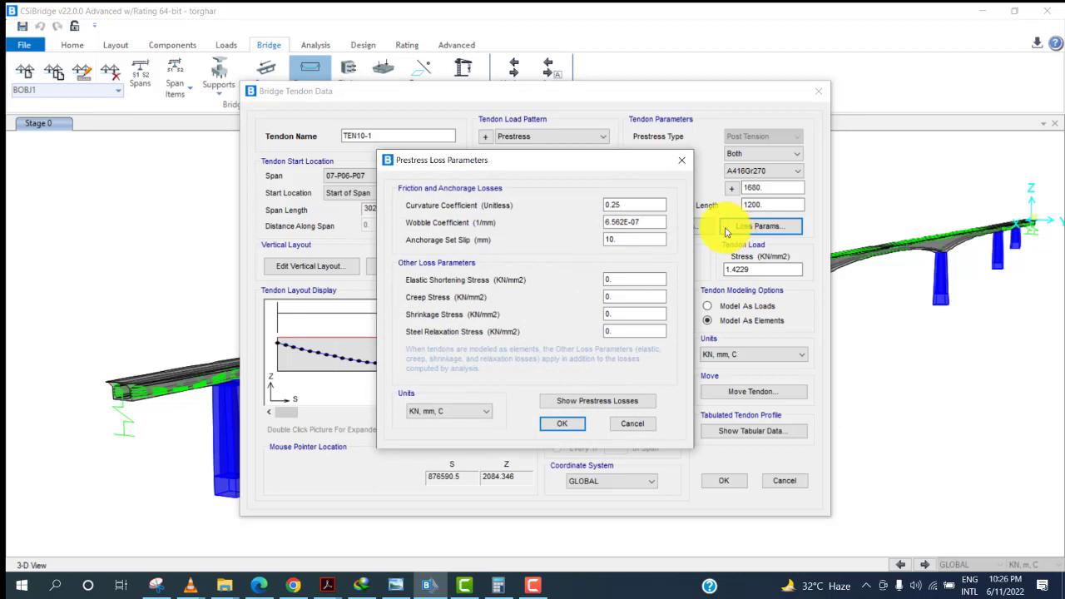
{"action": "left_click_drag", "start_coordinate": [576, 160], "coordinate": [714, 94]}
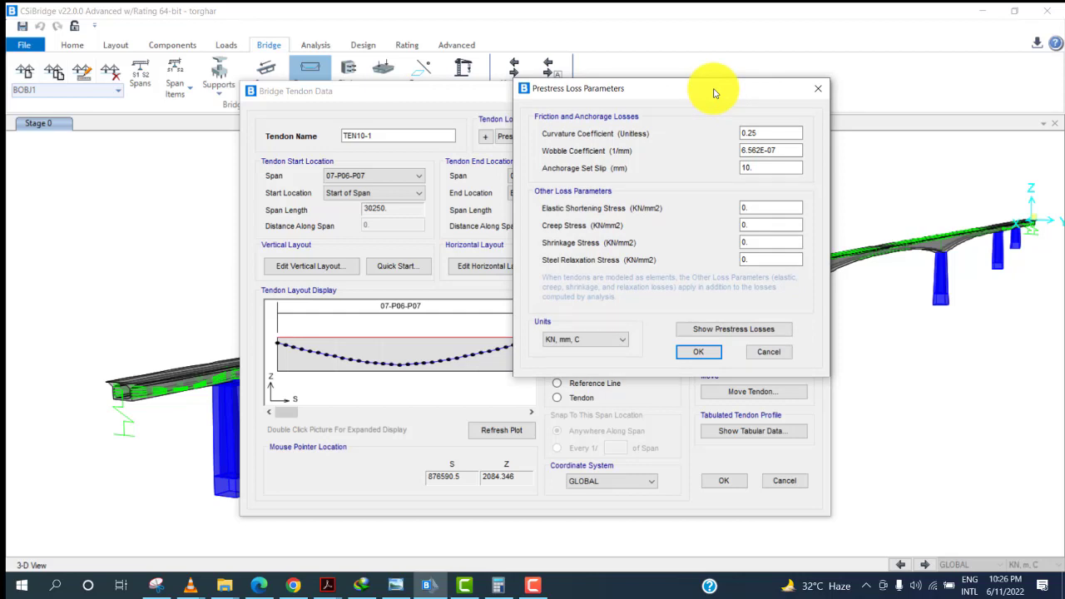
{"action": "left_click_drag", "start_coordinate": [714, 90], "coordinate": [671, 90]}
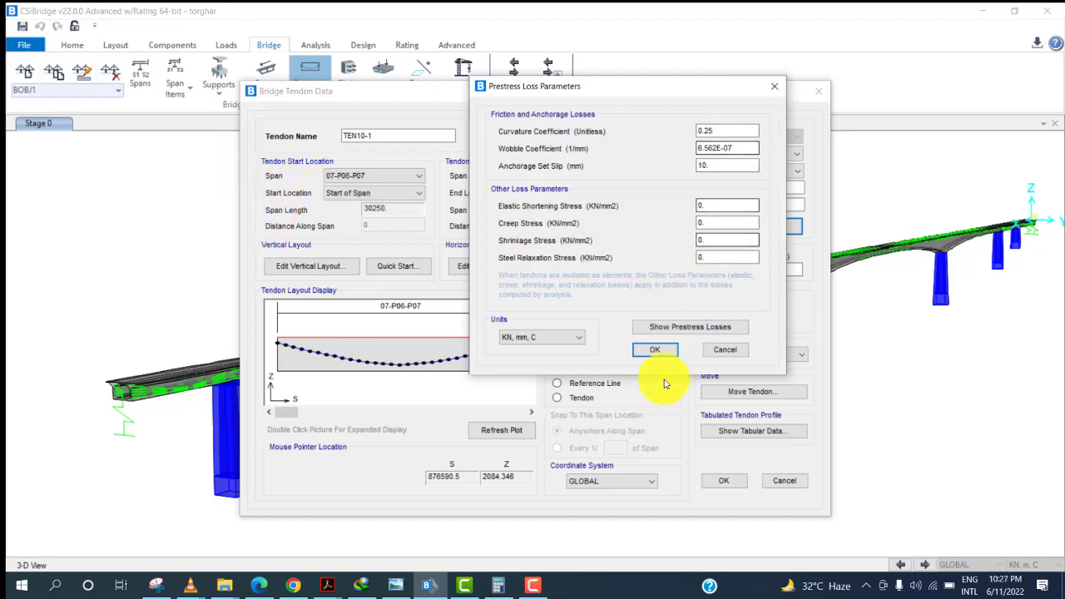
{"action": "left_click", "coordinate": [706, 351]}
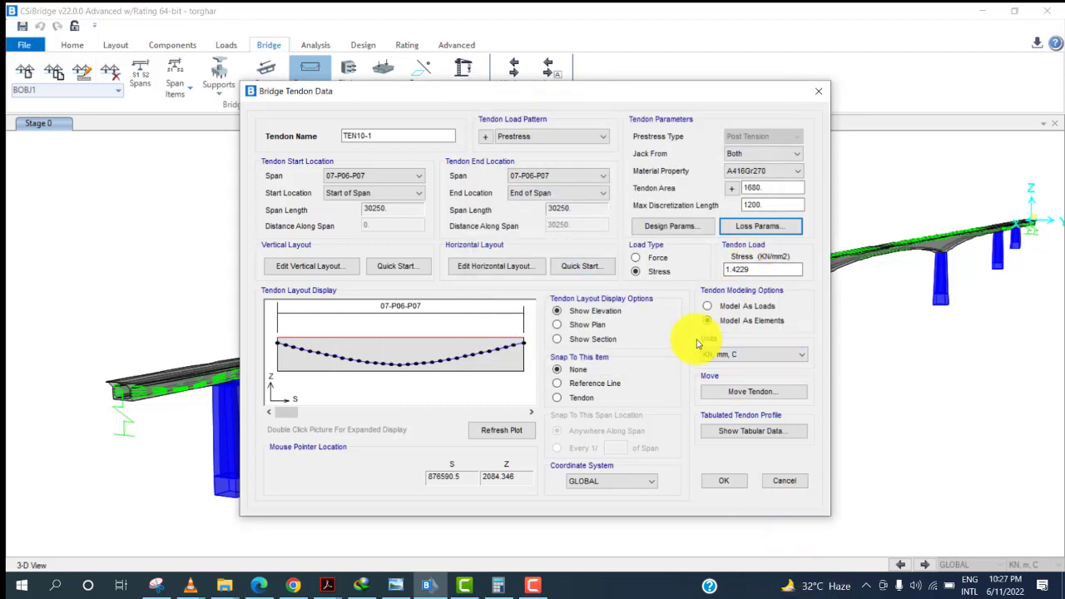
{"action": "left_click", "coordinate": [778, 479]}
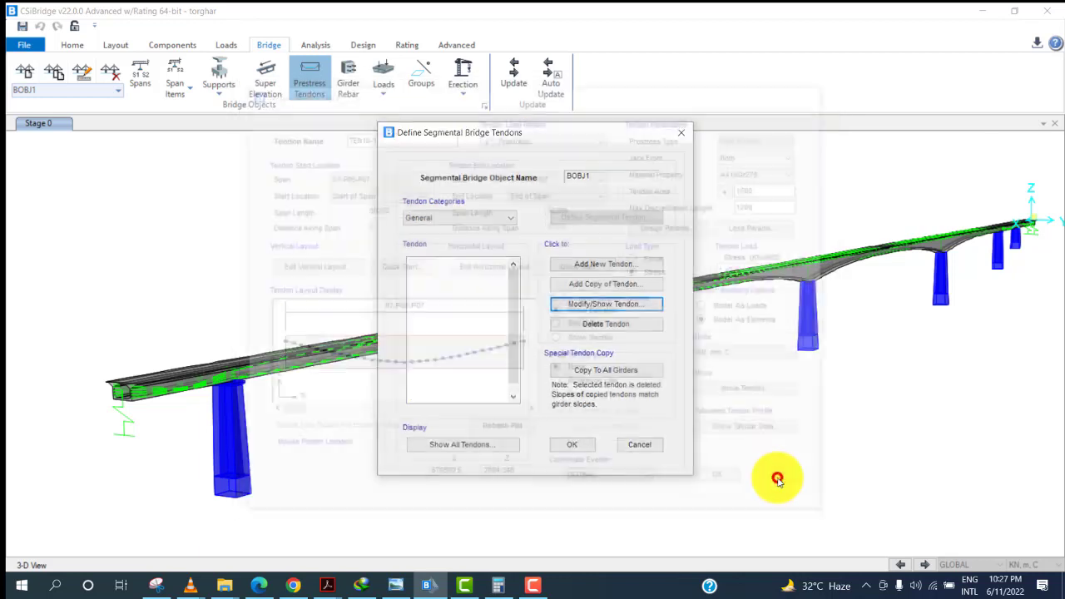
{"action": "left_click", "coordinate": [656, 444]}
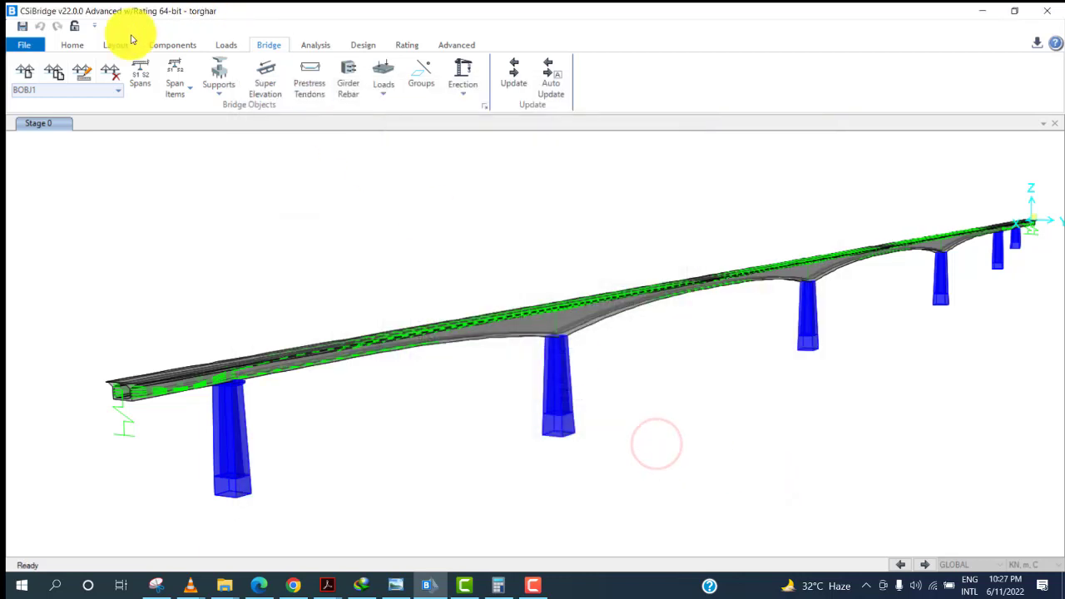
Review the A416Gr270 tendon material's properties, including its time-dependent properties, without changing them.
{"action": "left_click", "coordinate": [189, 45]}
{"action": "left_click", "coordinate": [151, 92]}
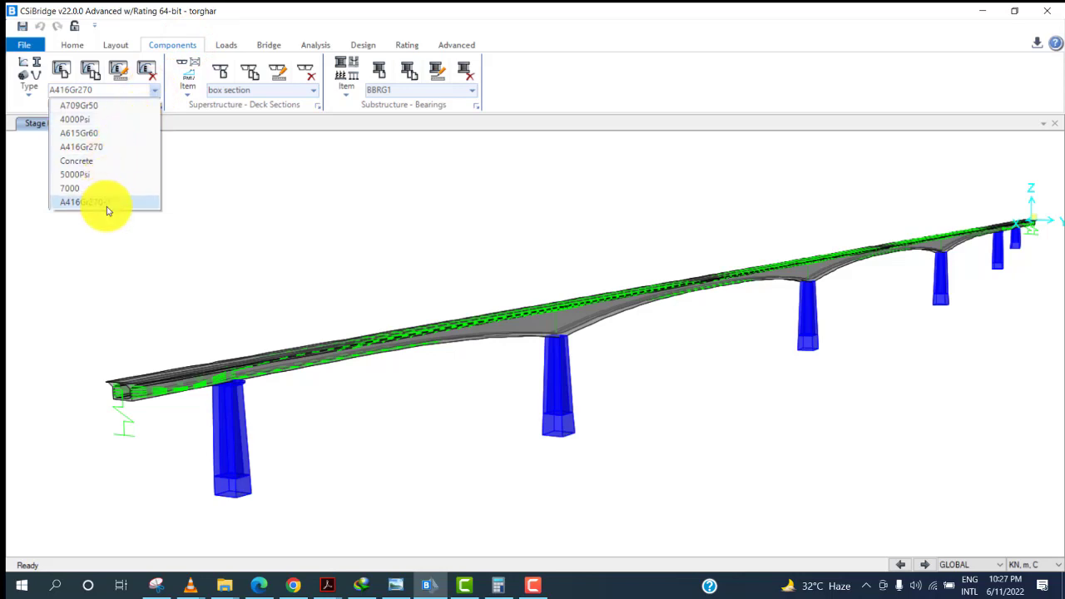
{"action": "left_click", "coordinate": [117, 149]}
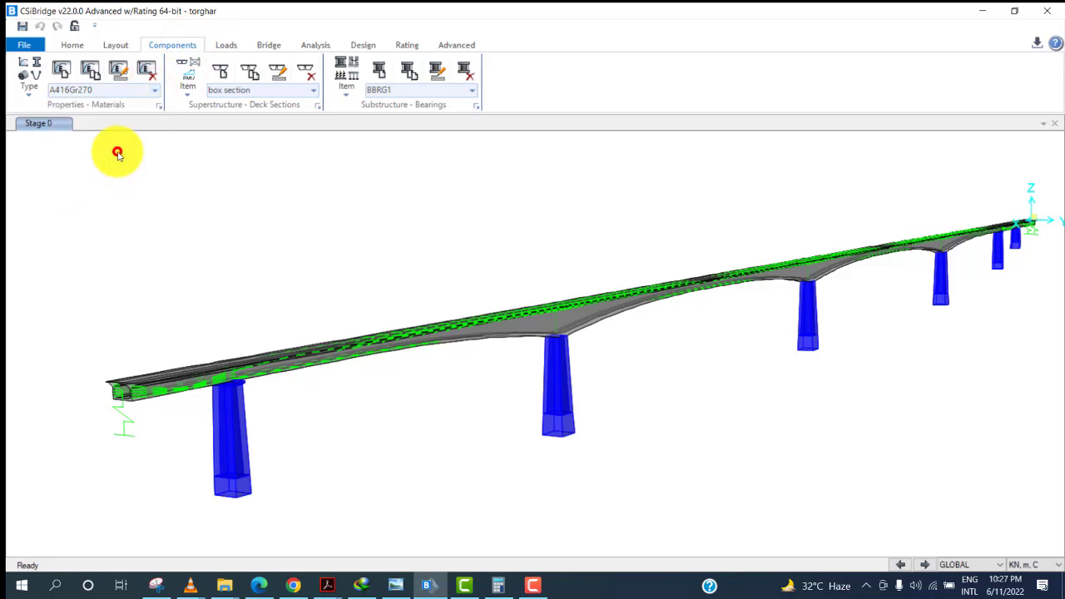
{"action": "left_click", "coordinate": [118, 73]}
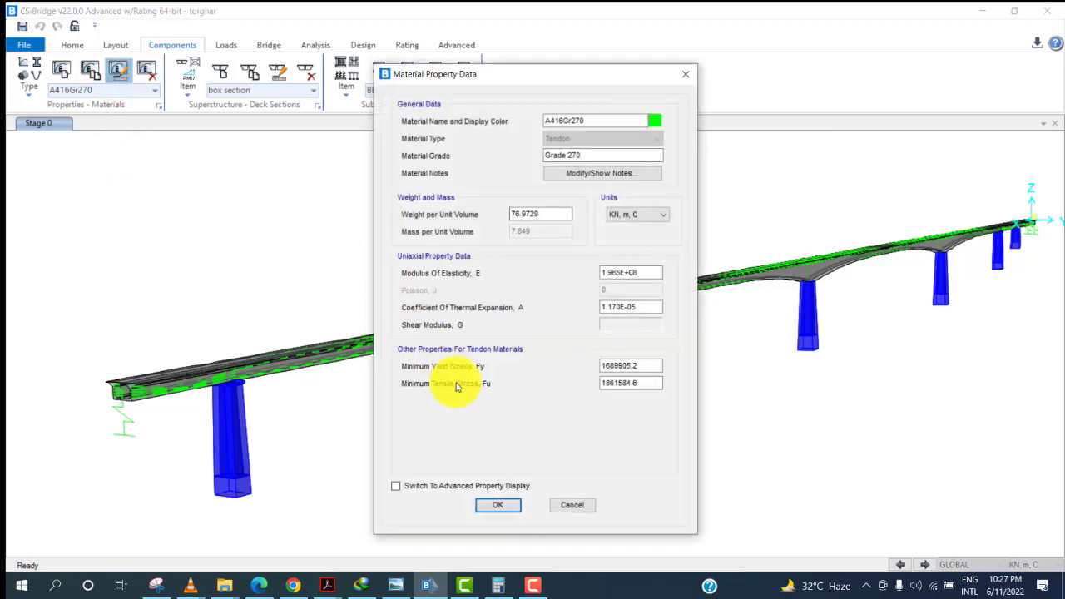
{"action": "left_click", "coordinate": [480, 501]}
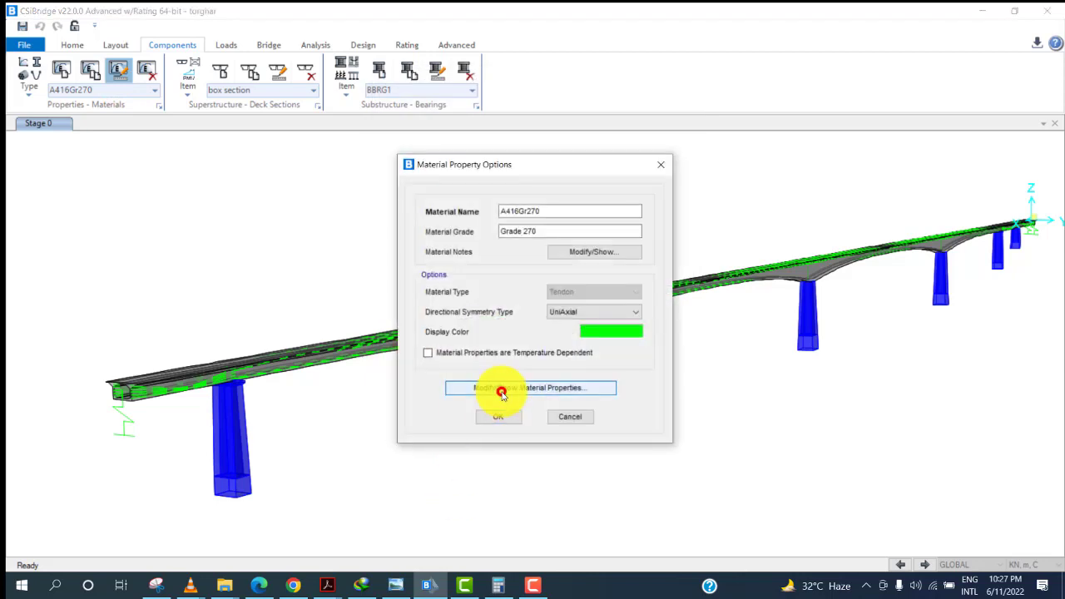
{"action": "left_click", "coordinate": [502, 395]}
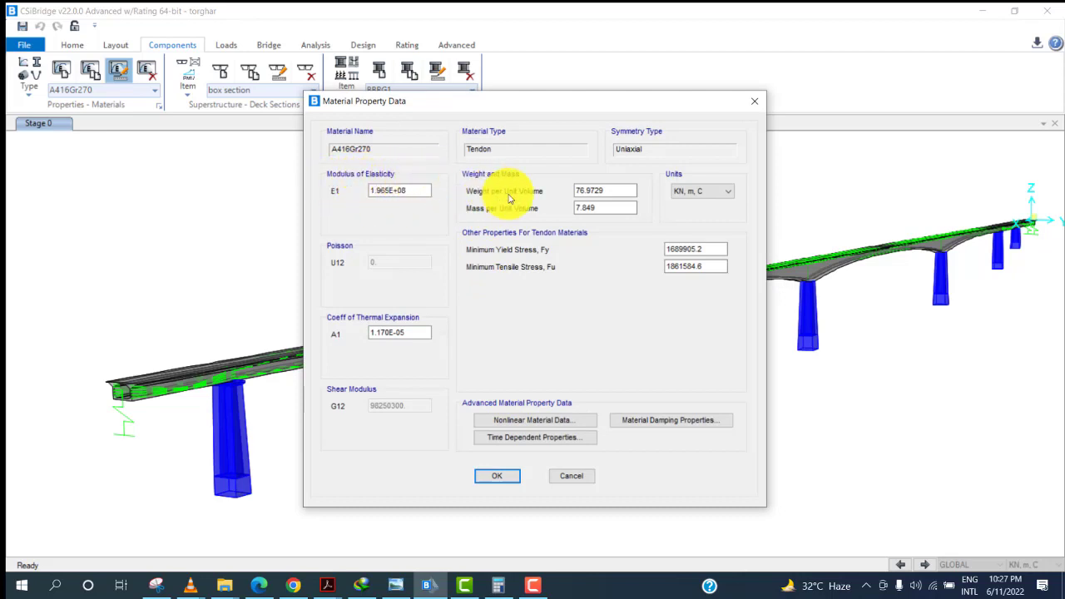
{"action": "left_click", "coordinate": [571, 443]}
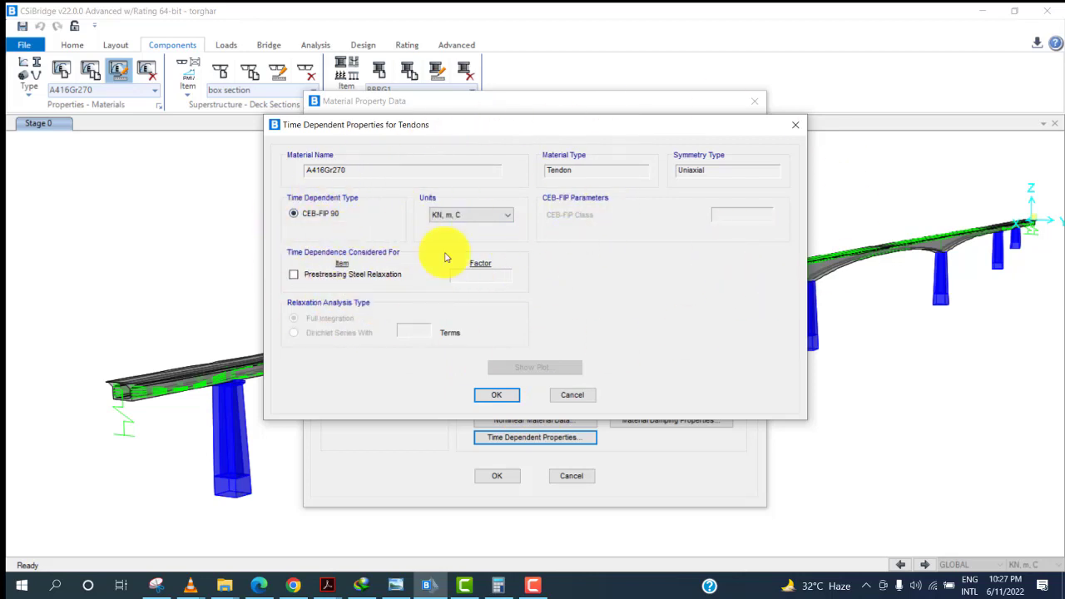
{"action": "left_click", "coordinate": [557, 403]}
{"action": "left_click", "coordinate": [575, 476]}
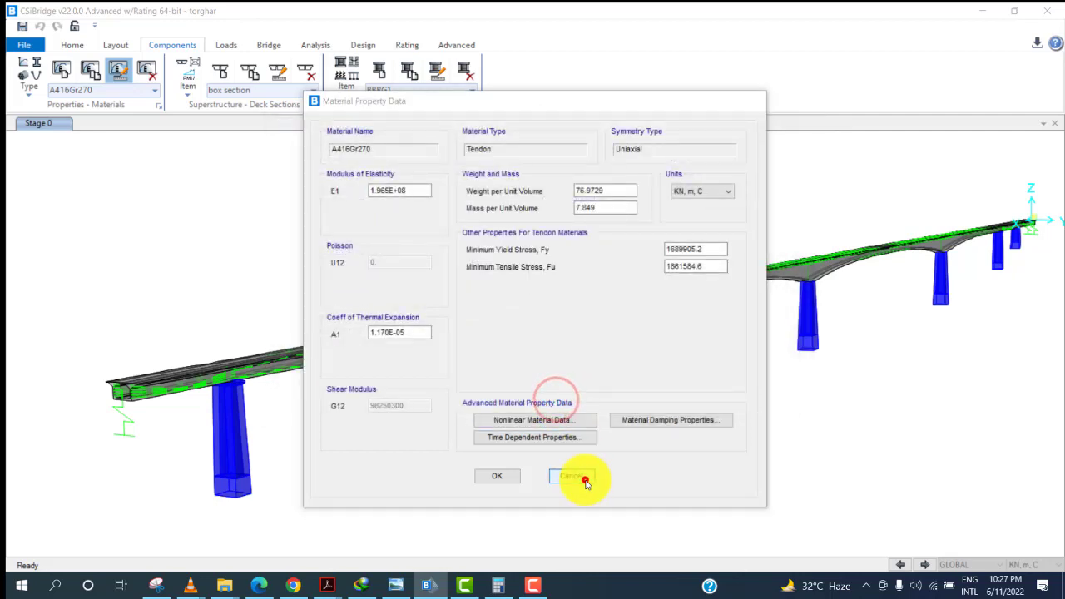
{"action": "left_click", "coordinate": [580, 412]}
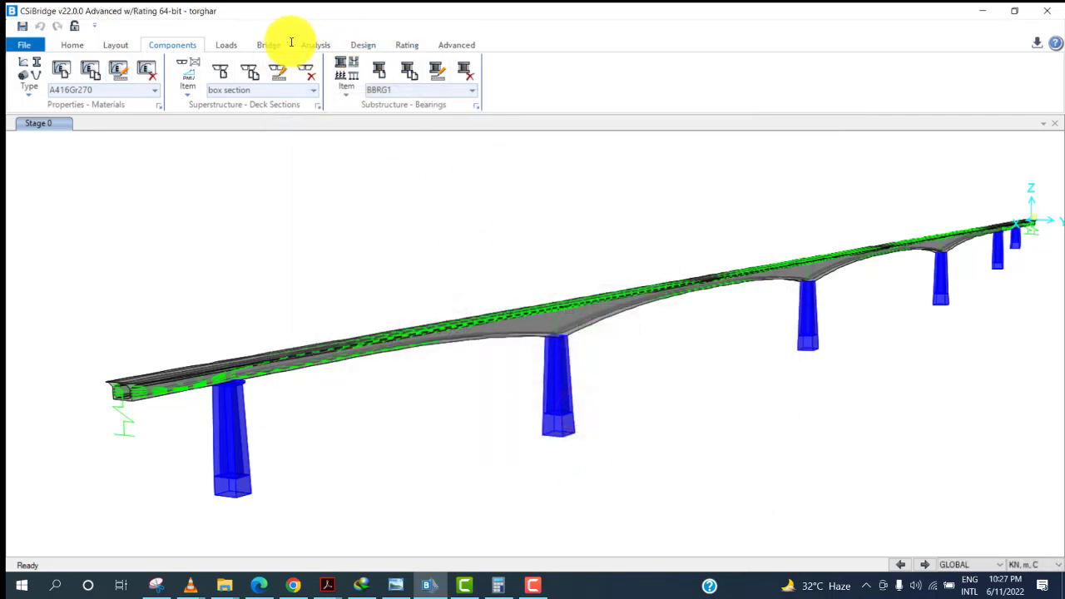
Open tendon TEN10's data and display its prestress loss parameters.
{"action": "left_click", "coordinate": [285, 45]}
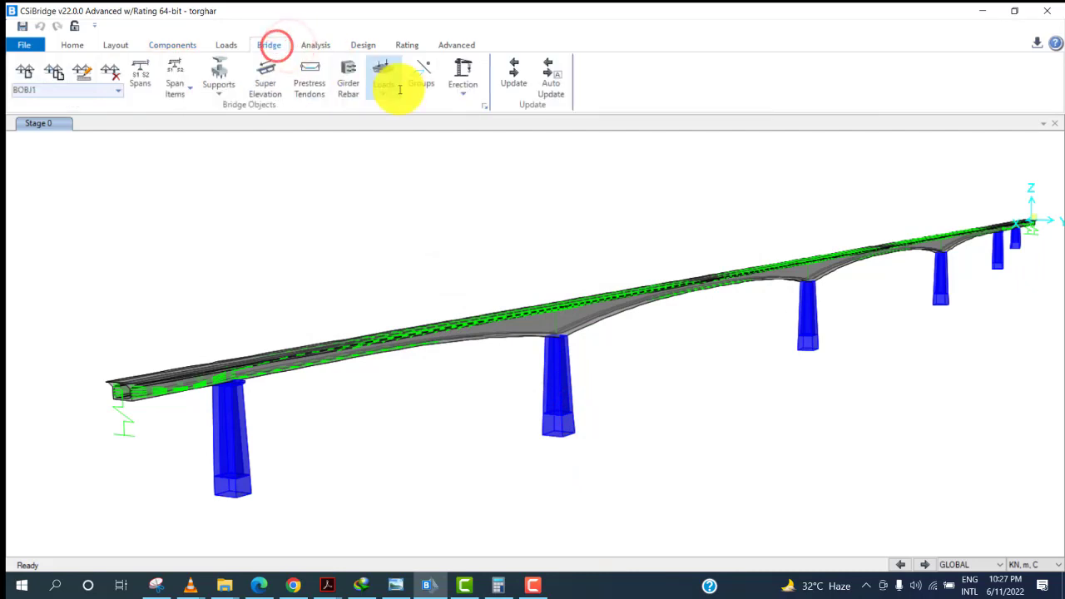
{"action": "left_click", "coordinate": [321, 96]}
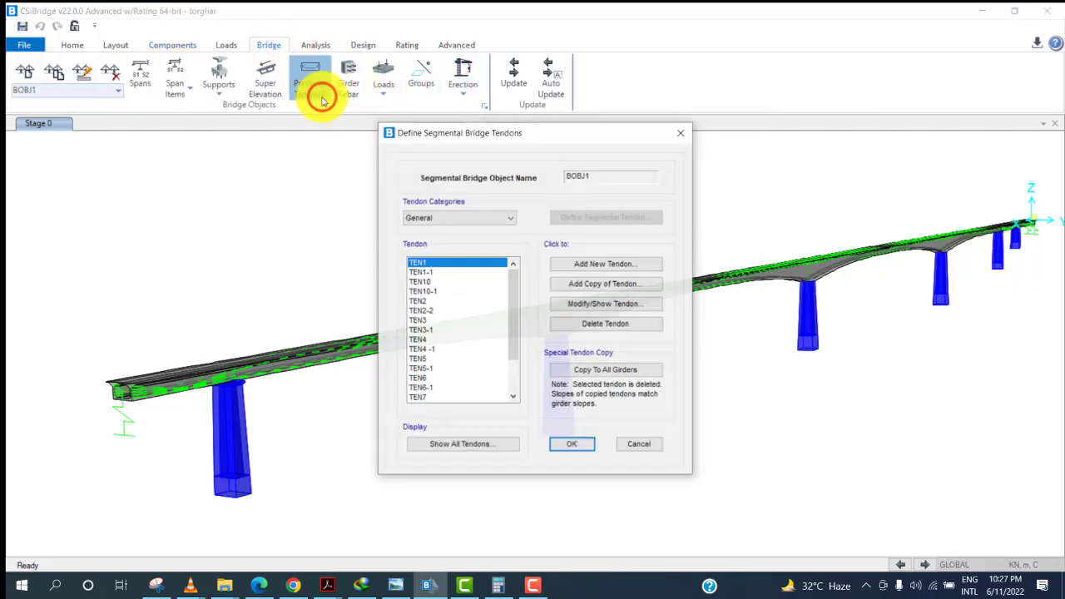
{"action": "left_click", "coordinate": [424, 282]}
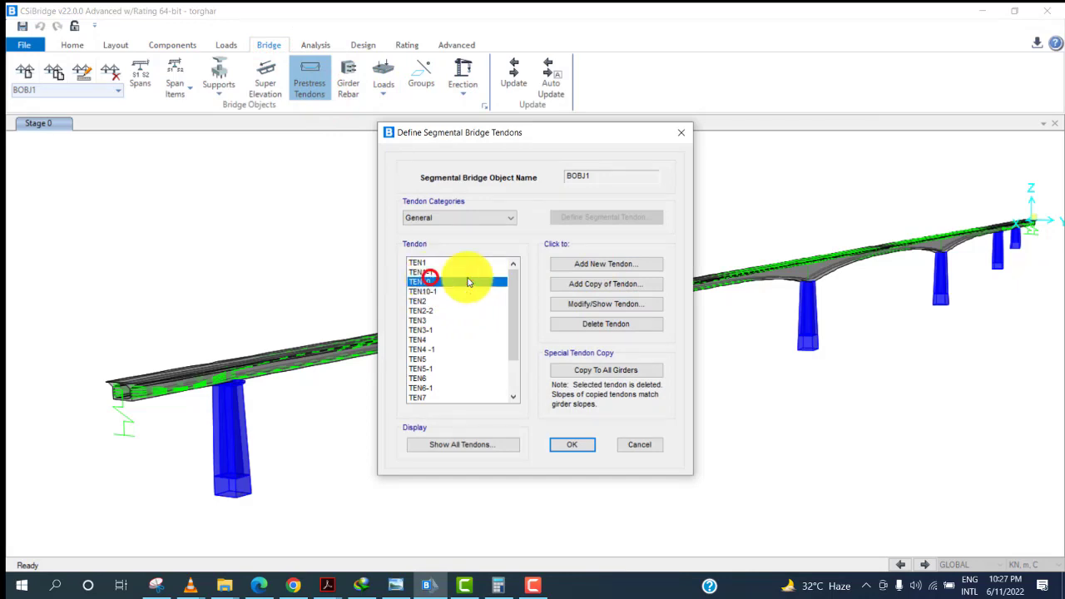
{"action": "left_click", "coordinate": [581, 313]}
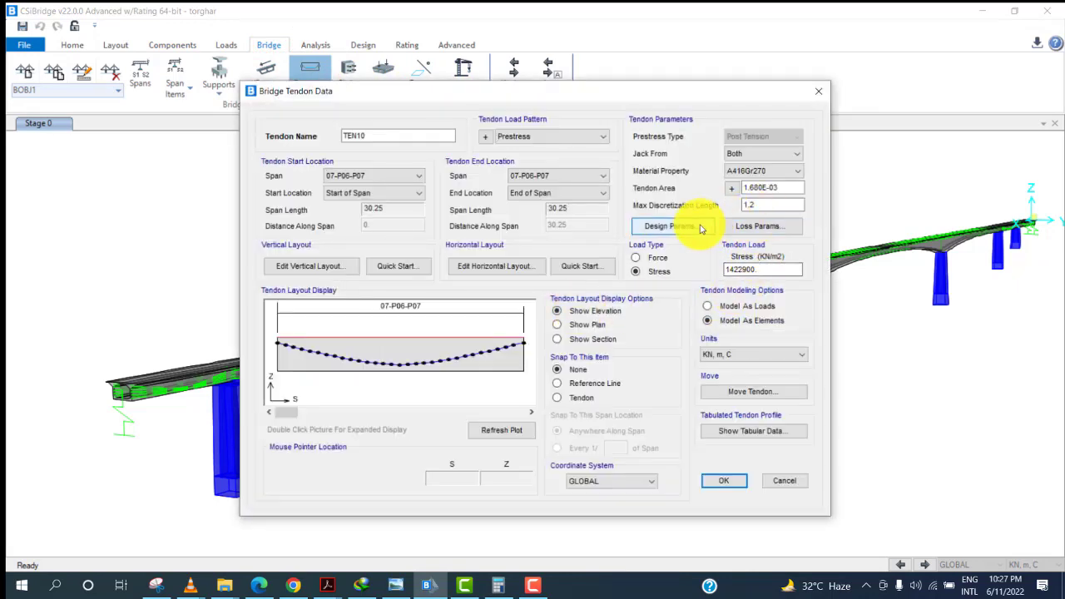
{"action": "left_click", "coordinate": [721, 229]}
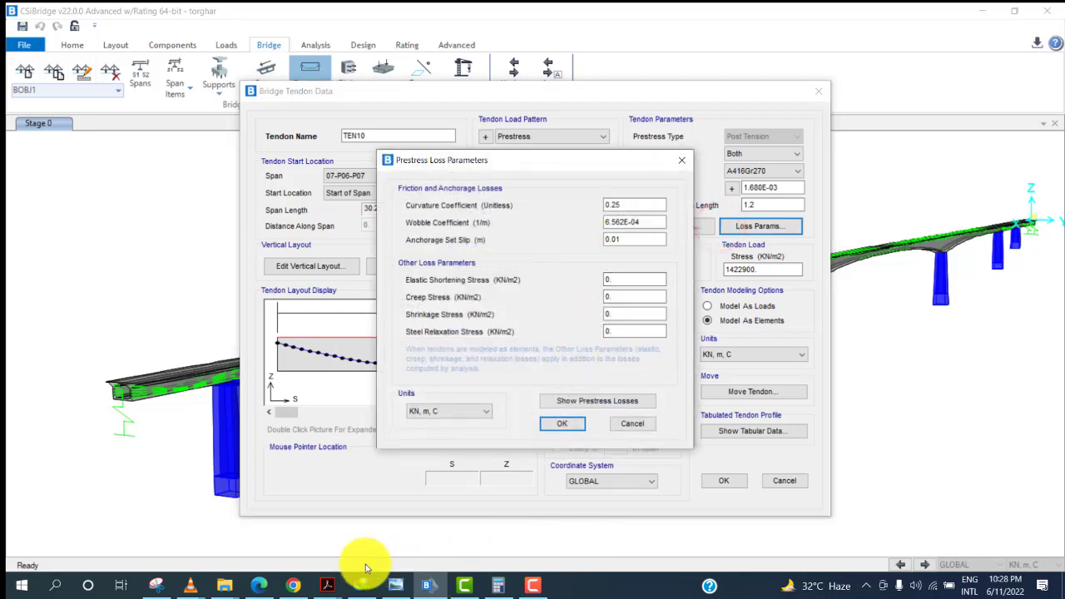
Consult the Estimating Prestress Losses paper for loss values, then close the loss parameters.
{"action": "left_click", "coordinate": [329, 585]}
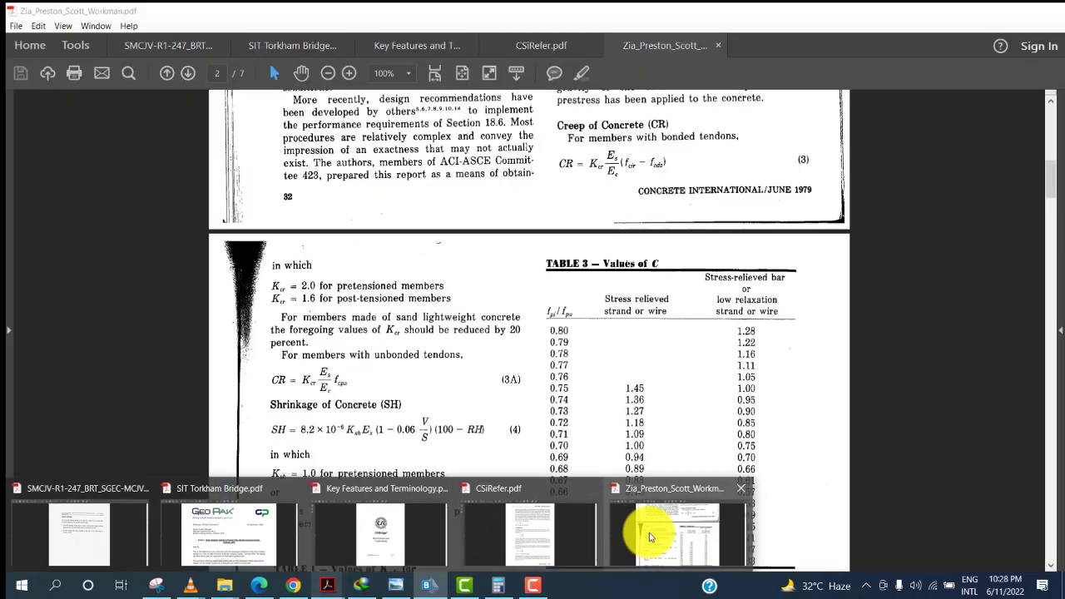
{"action": "left_click", "coordinate": [649, 535]}
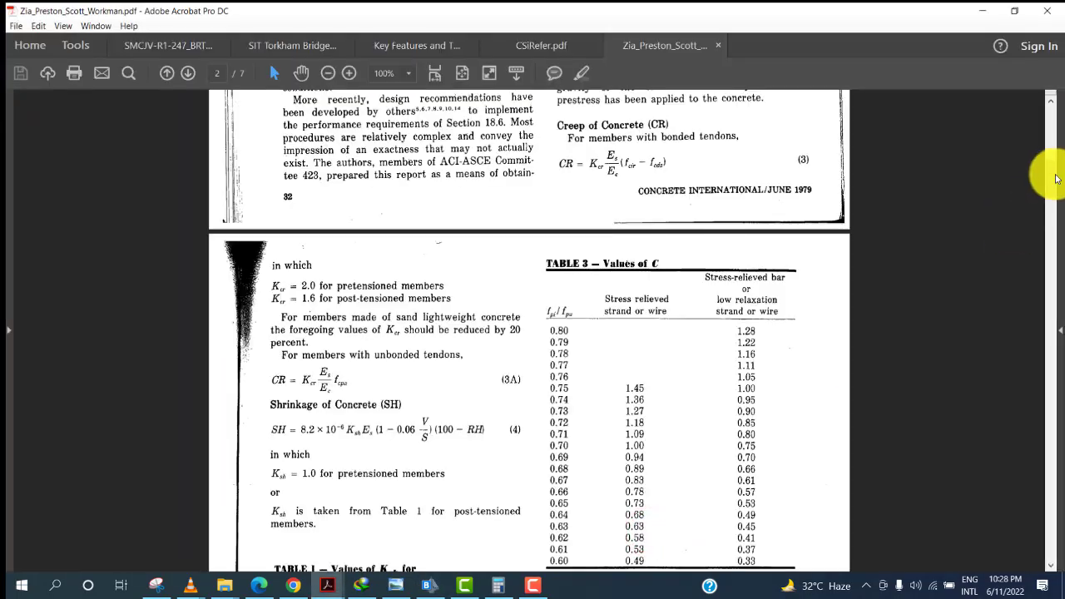
{"action": "left_click_drag", "start_coordinate": [1053, 171], "coordinate": [1055, 119]}
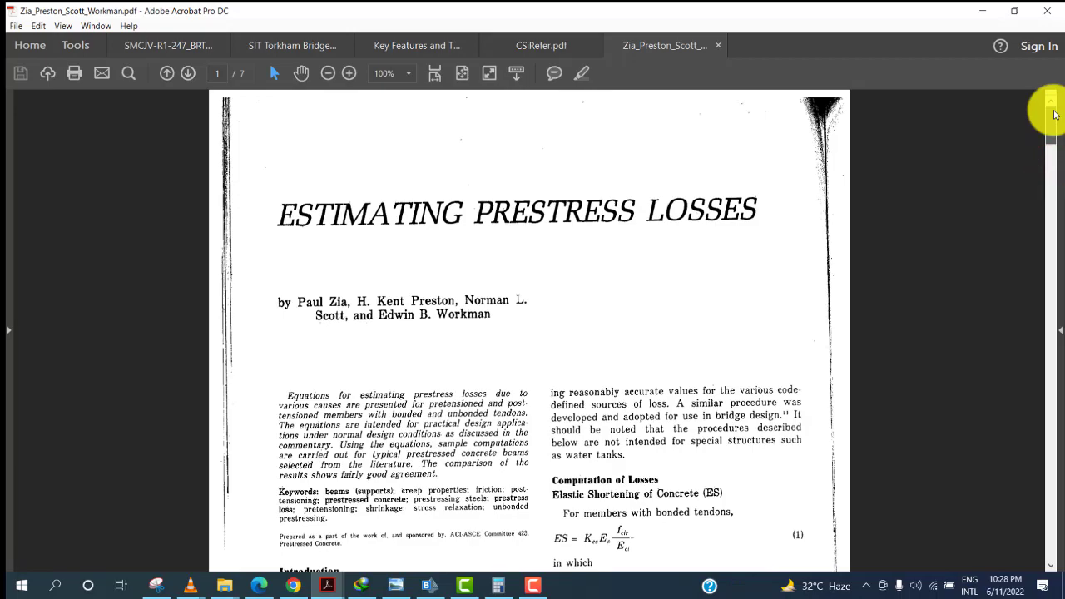
{"action": "mouse_move", "coordinate": [1053, 114]}
{"action": "left_mouse_down"}
{"action": "mouse_move", "coordinate": [1017, 325]}
{"action": "mouse_move", "coordinate": [1037, 481]}
{"action": "mouse_move", "coordinate": [1028, 540]}
{"action": "mouse_move", "coordinate": [1016, 218]}
{"action": "mouse_move", "coordinate": [1046, 114]}
{"action": "left_mouse_up"}
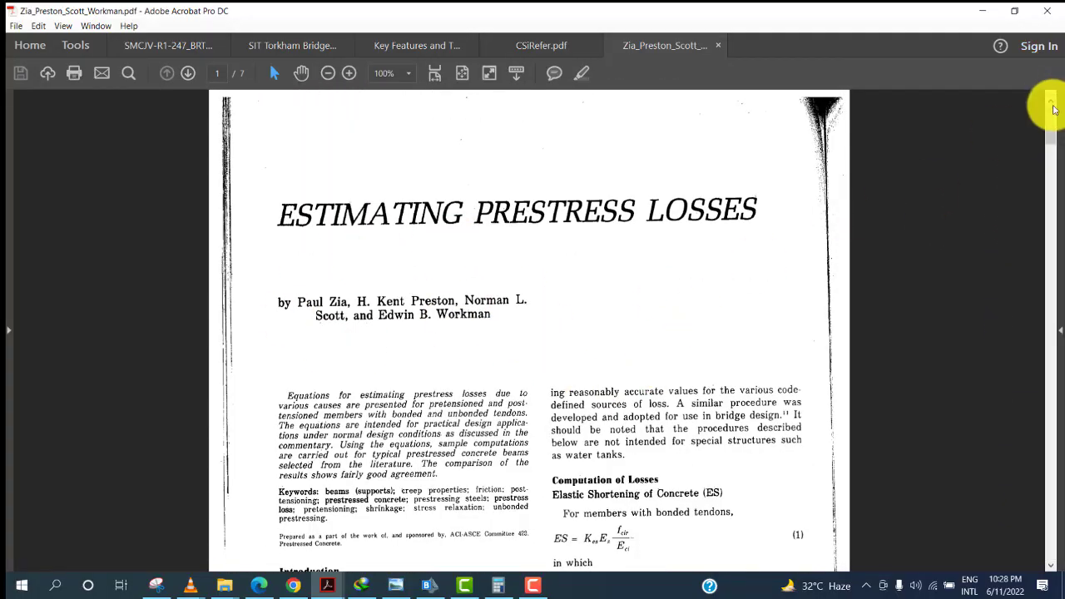
{"action": "left_click_drag", "start_coordinate": [1047, 111], "coordinate": [1041, 155]}
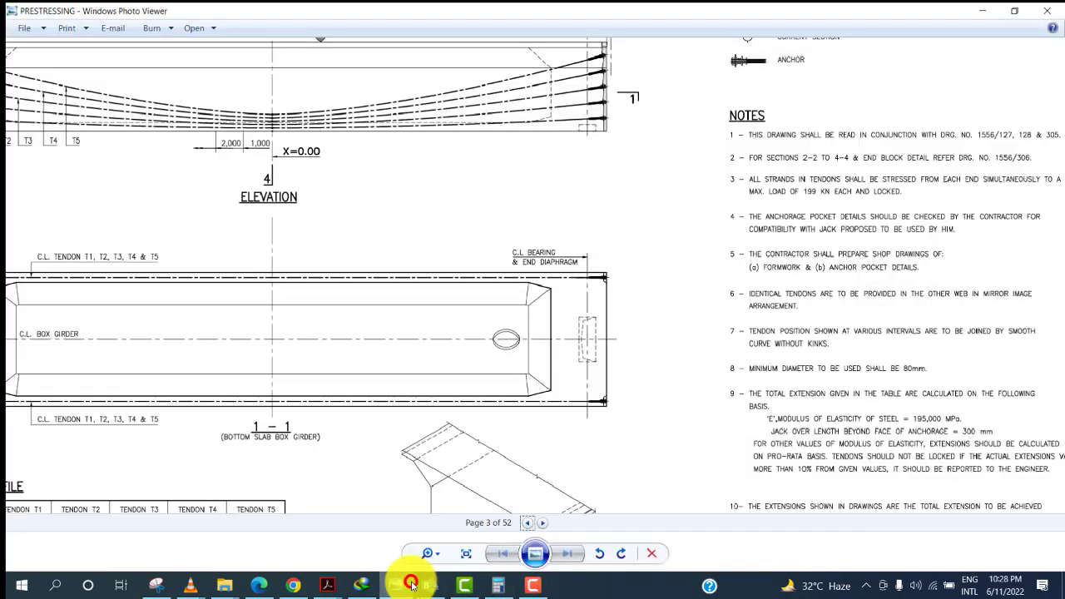
{"action": "left_click", "coordinate": [416, 585]}
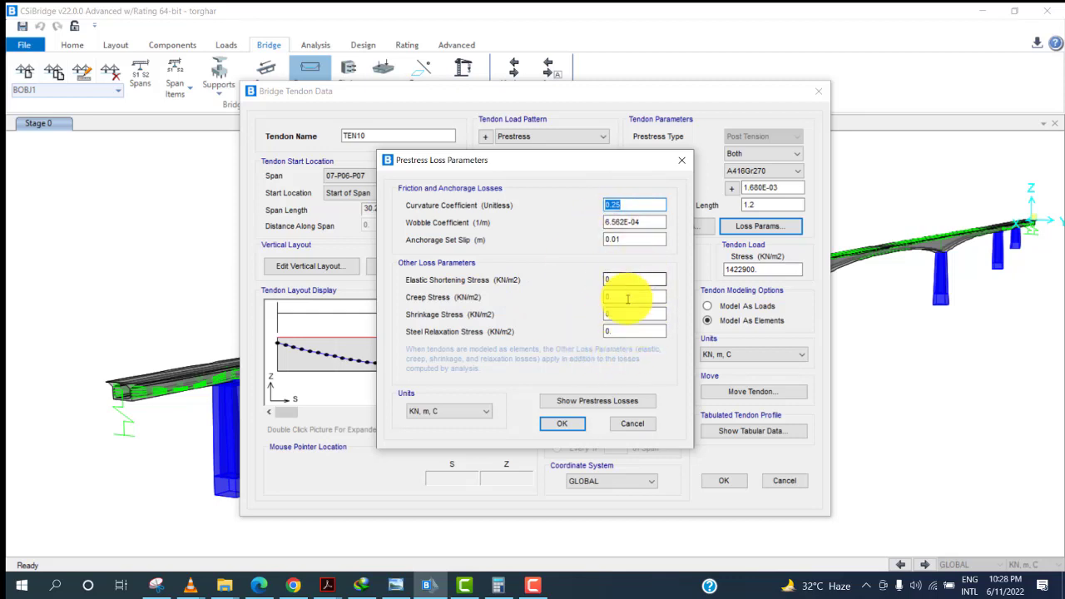
{"action": "left_click", "coordinate": [579, 428]}
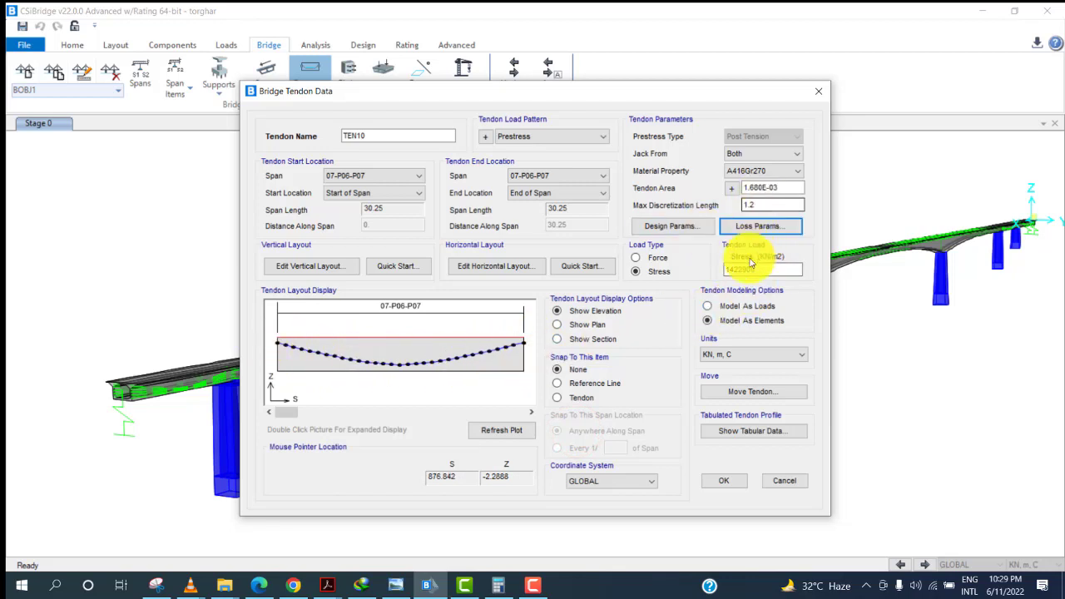
{"action": "left_click", "coordinate": [637, 258]}
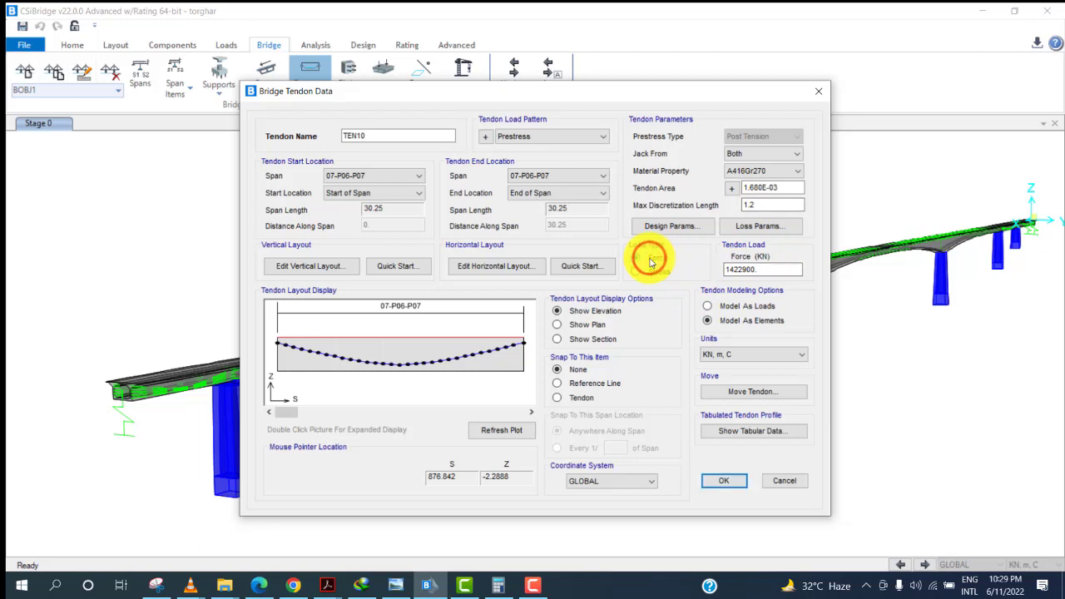
{"action": "left_click", "coordinate": [738, 232]}
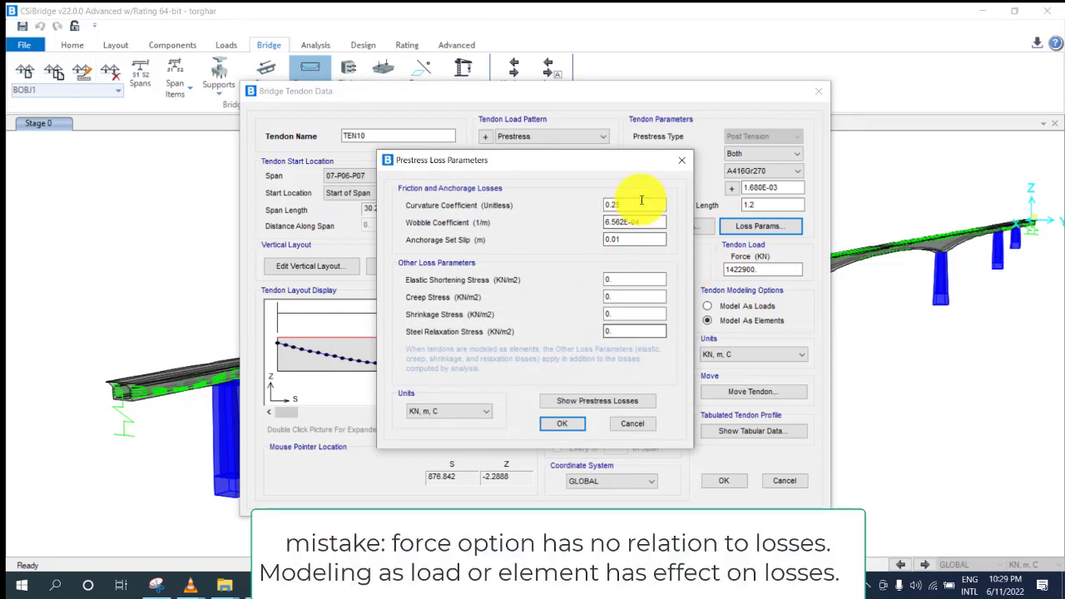
{"action": "left_click", "coordinate": [683, 161]}
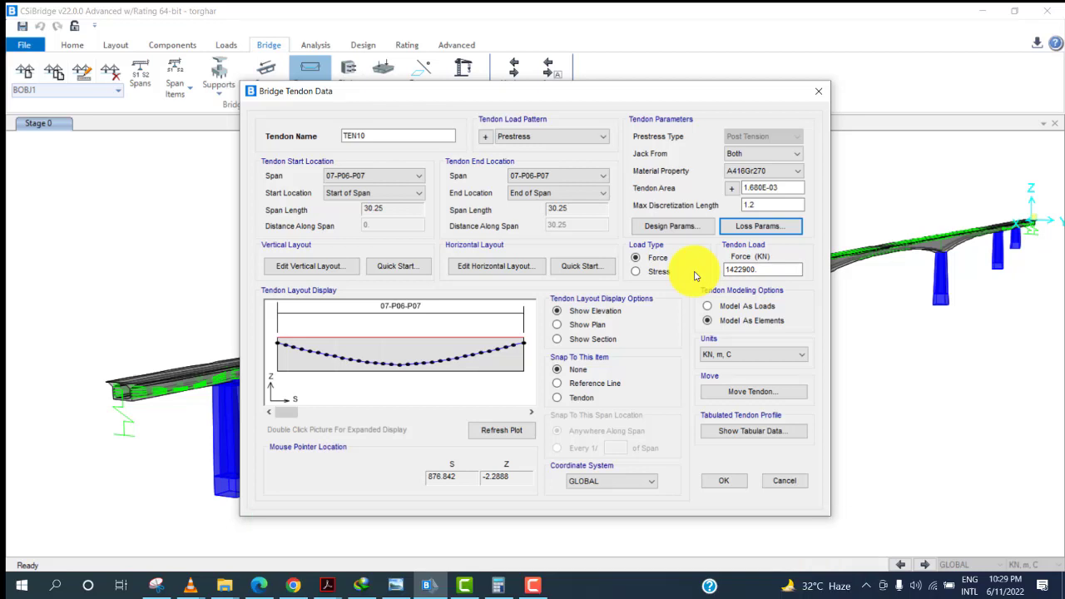
{"action": "left_click", "coordinate": [637, 271]}
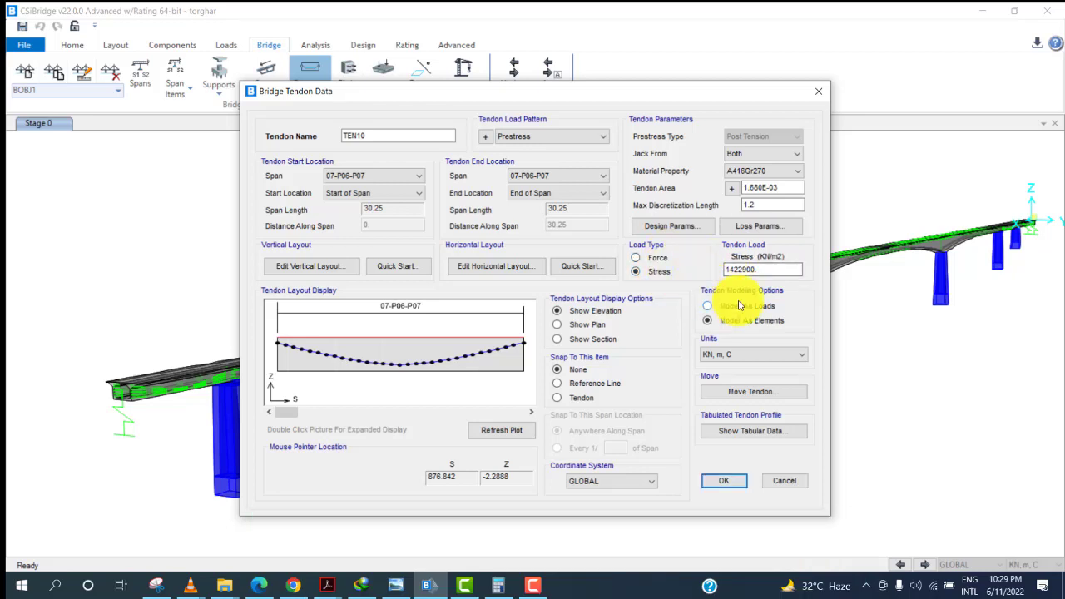
Set TEN10 to be modelled as loads and review its prestress loss parameters.
{"action": "left_click", "coordinate": [730, 324]}
{"action": "left_click", "coordinate": [774, 227]}
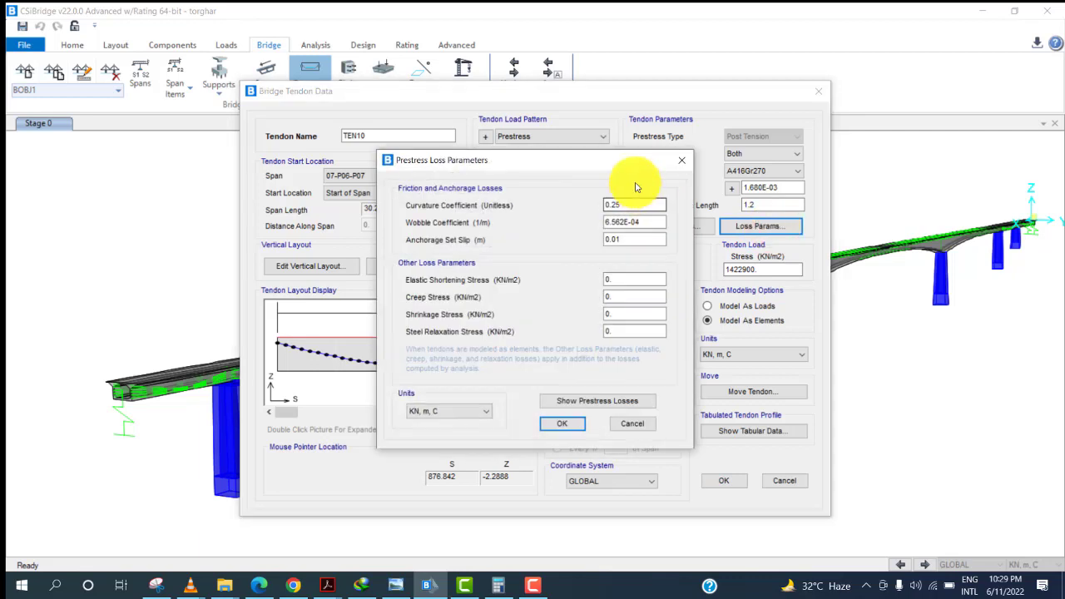
{"action": "left_click", "coordinate": [682, 159]}
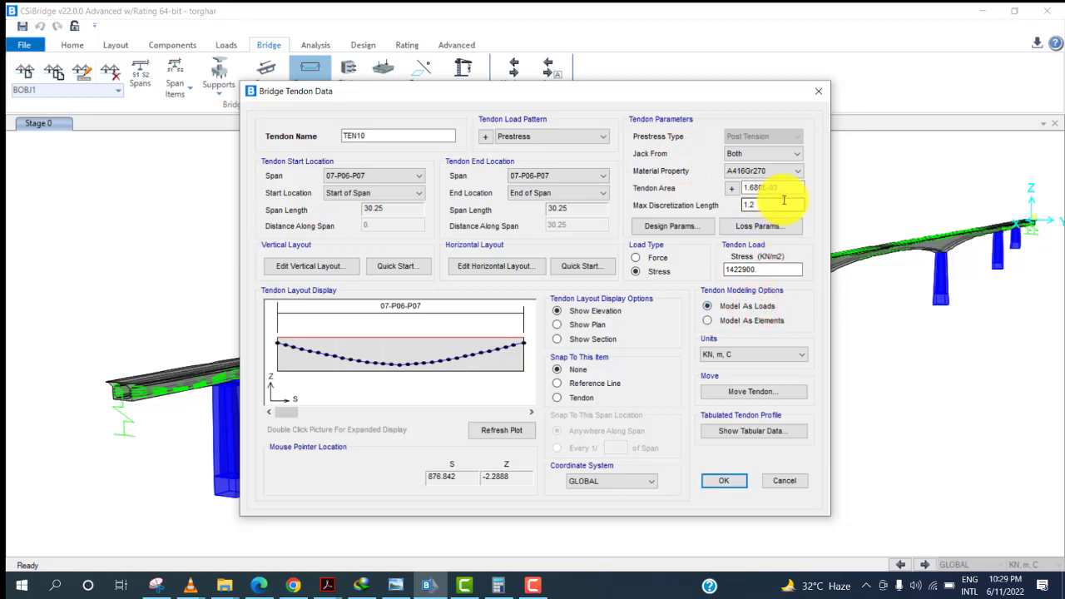
{"action": "left_click", "coordinate": [777, 228]}
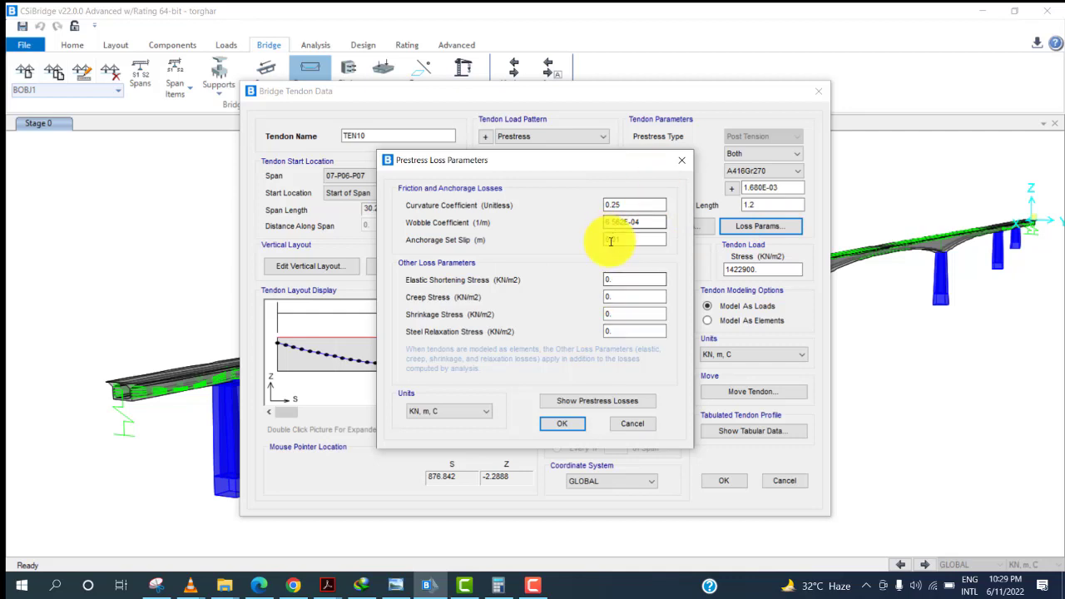
{"action": "left_click", "coordinate": [681, 160]}
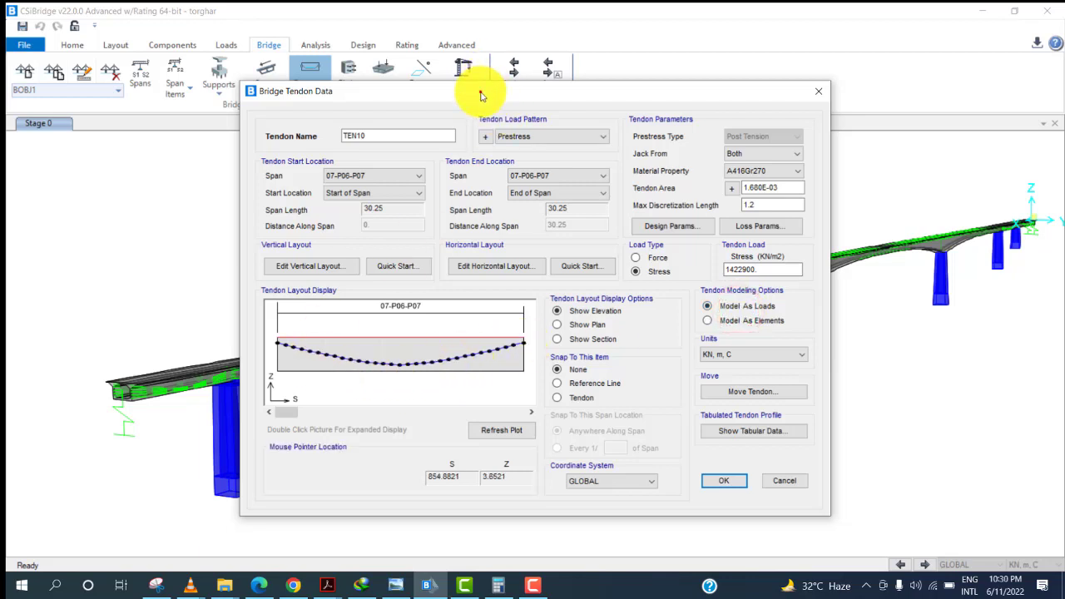
Confirm the TEN10 tendon data and return to the tendon list.
{"action": "left_click_drag", "start_coordinate": [481, 90], "coordinate": [658, 82]}
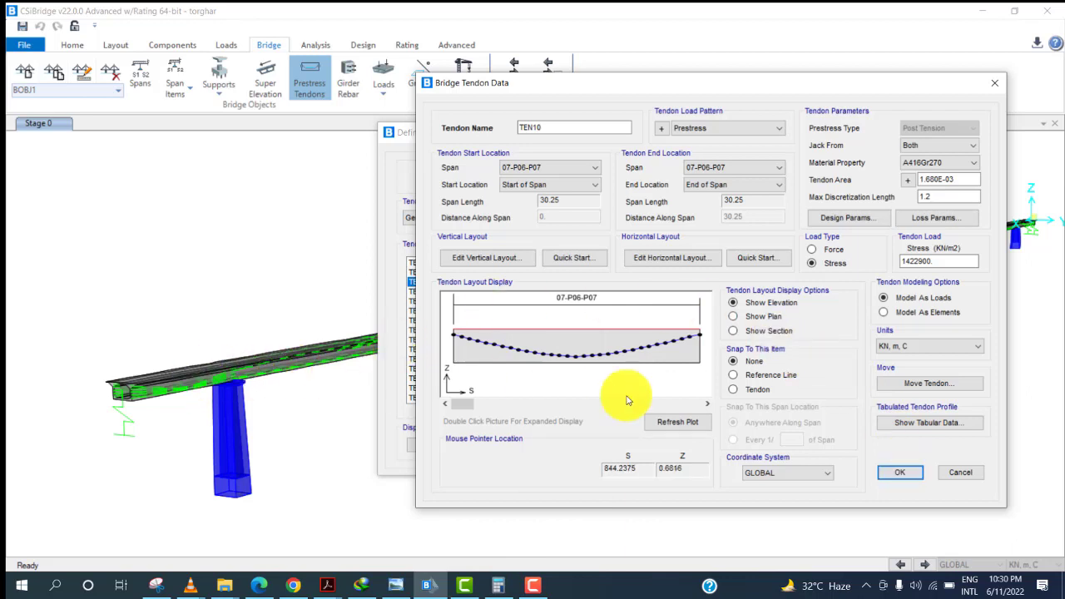
{"action": "left_click", "coordinate": [882, 472]}
{"action": "left_click", "coordinate": [531, 587]}
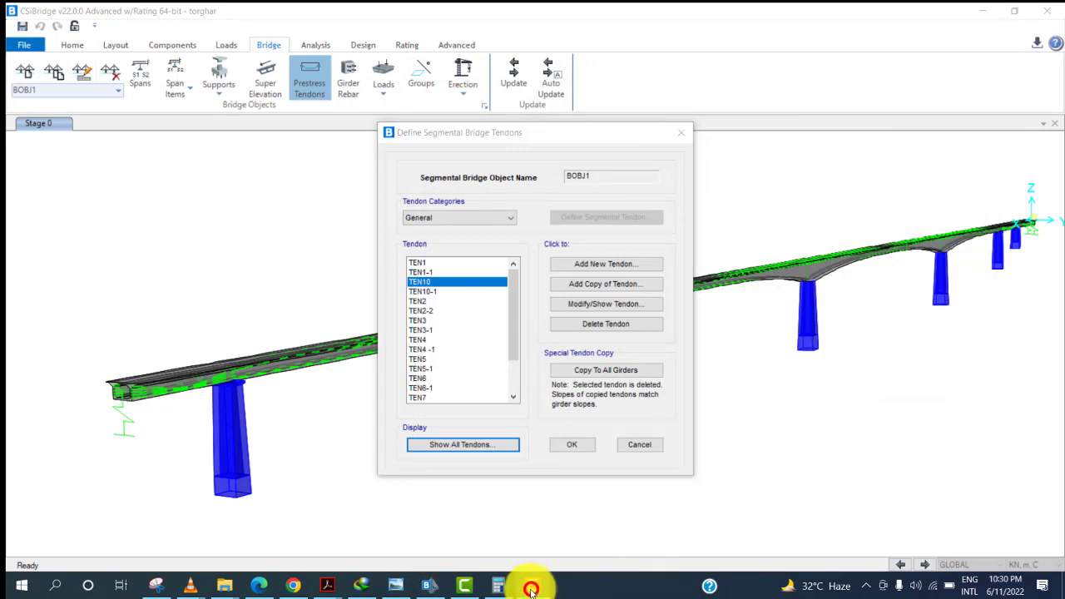